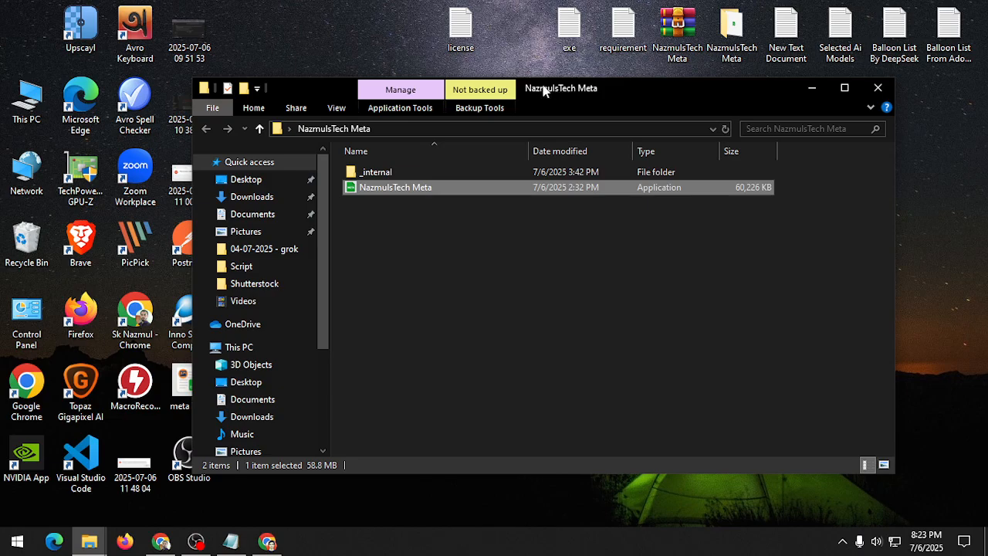
pyautogui.moveTo(542, 88); pyautogui.dragTo(566, 107)
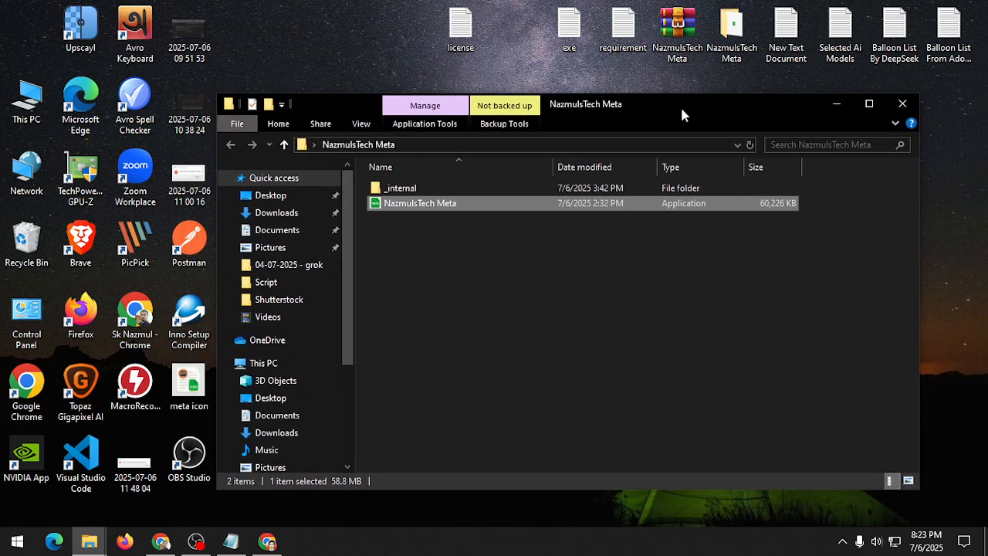
pyautogui.click(837, 106)
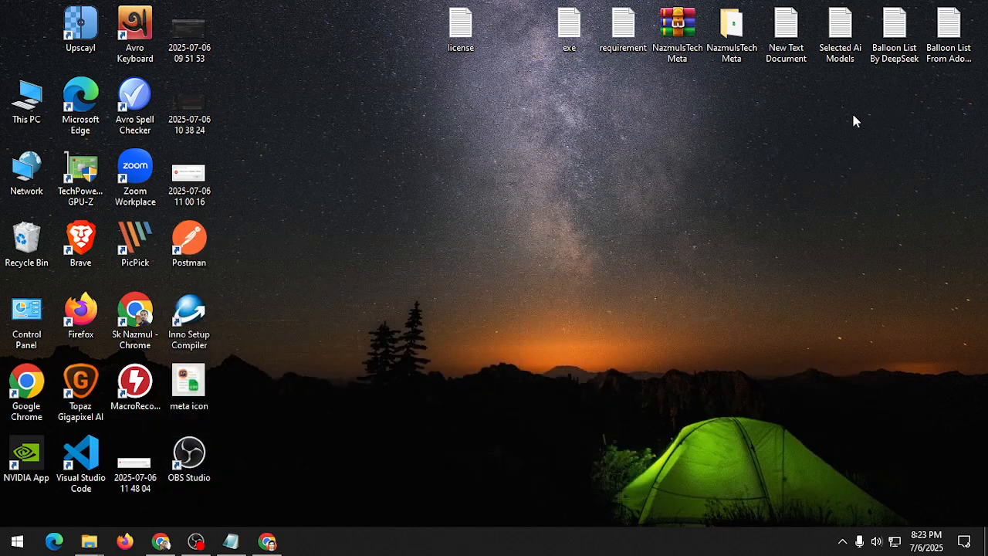
pyautogui.click(677, 51)
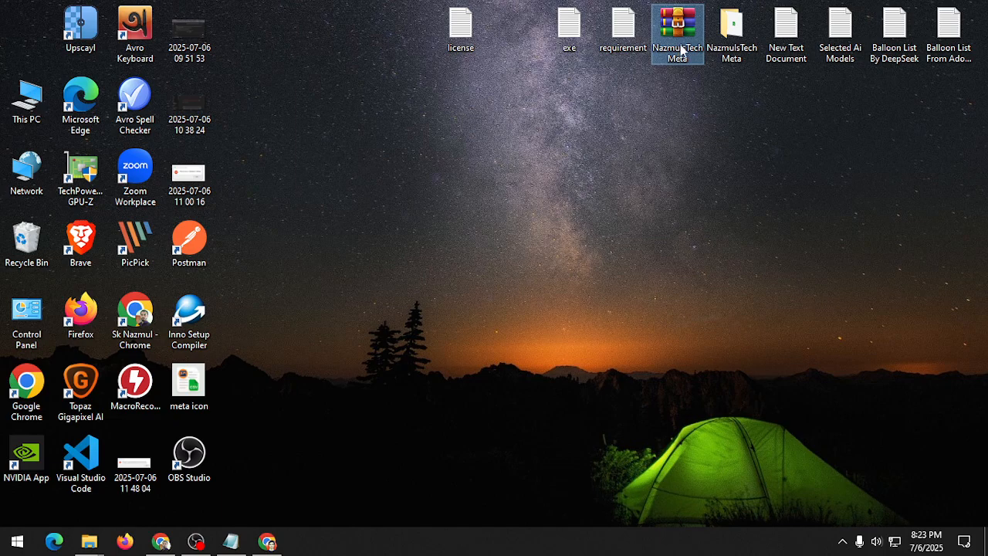
# Step: Open the NazmulsTech Meta folder on the desktop and launch the NazmulsTech Meta application inside it
pyautogui.doubleClick(731, 38)
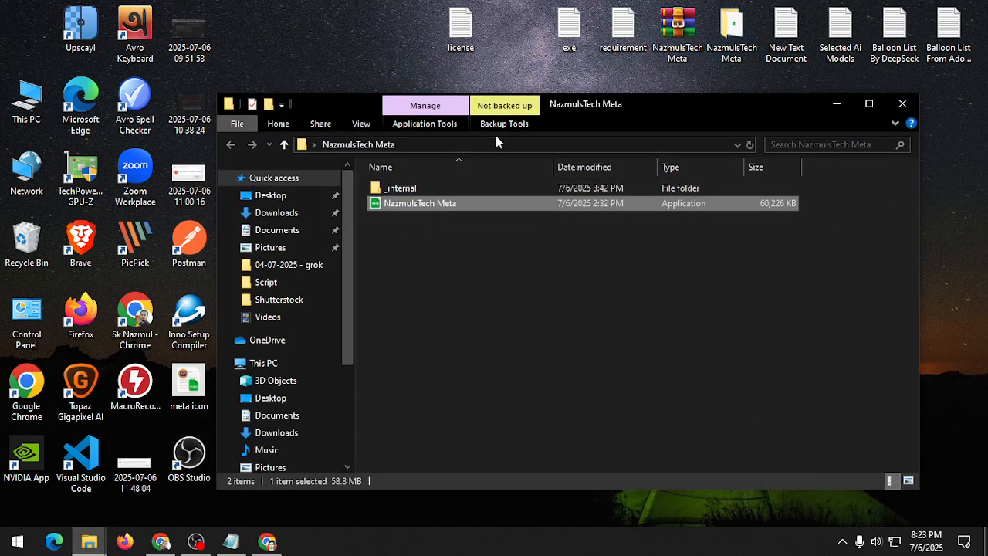
pyautogui.moveTo(601, 107); pyautogui.dragTo(594, 56)
pyautogui.click(406, 186)
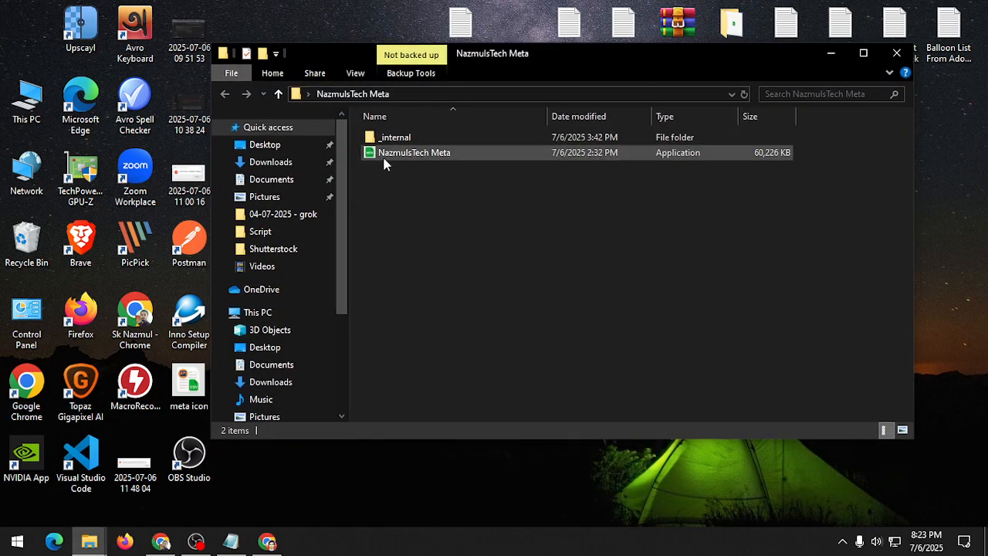
pyautogui.click(408, 153)
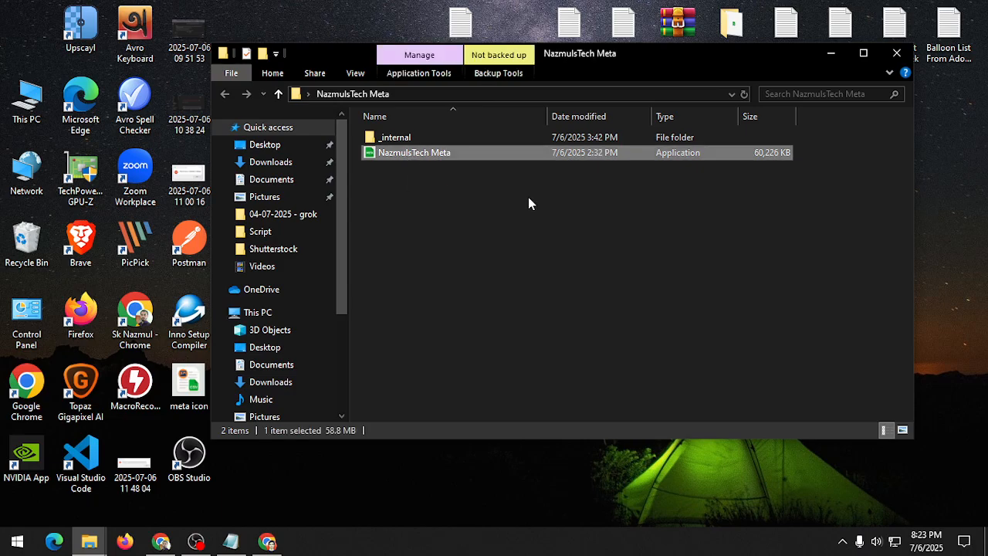
pyautogui.press('Return')
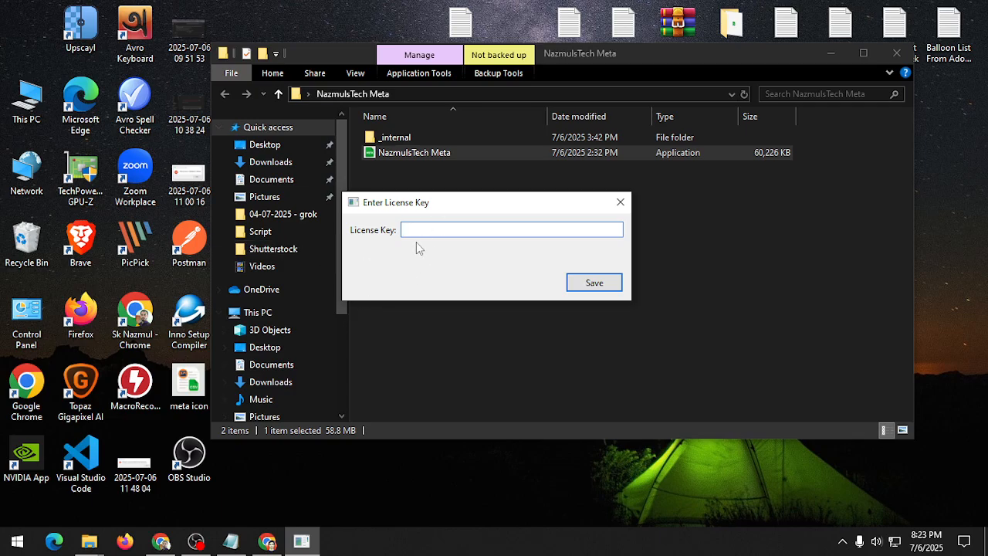
# Step: Activate the application by copying the license key from the license text file into the License Key field and saving it
pyautogui.moveTo(471, 205); pyautogui.dragTo(550, 188)
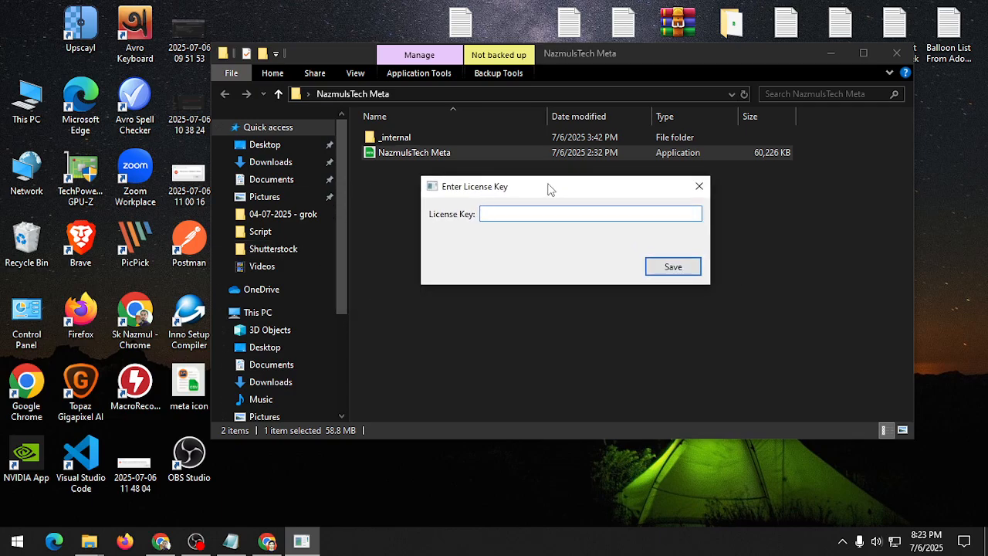
pyautogui.click(230, 541)
pyautogui.moveTo(385, 103); pyautogui.dragTo(240, 101)
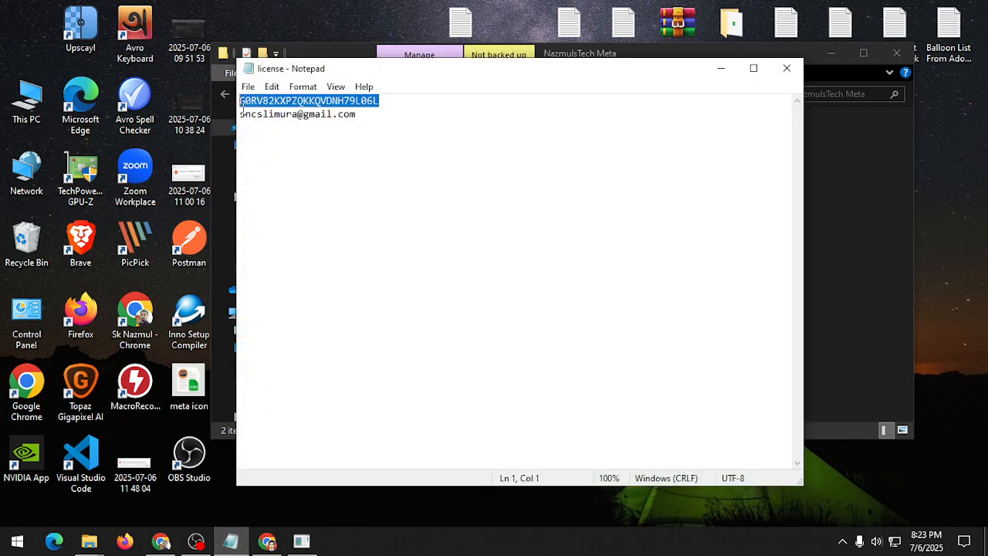
pyautogui.click(721, 68)
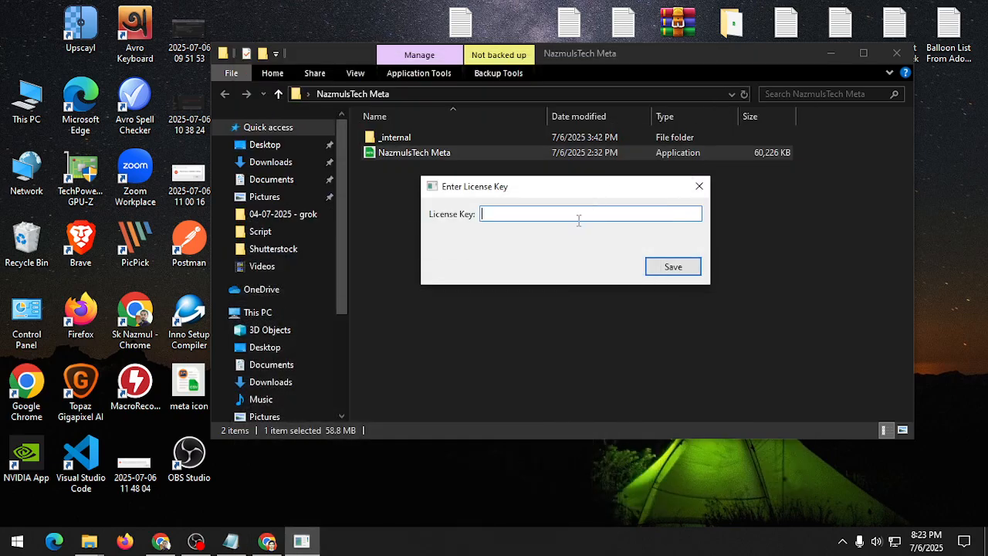
pyautogui.hotkey('ctrl', 'v')
pyautogui.click(668, 267)
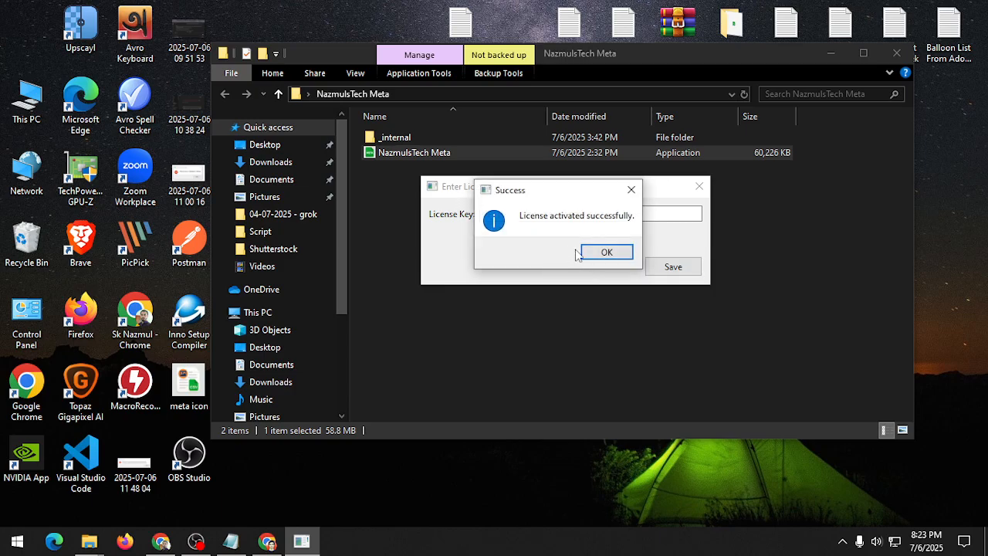
pyautogui.click(607, 253)
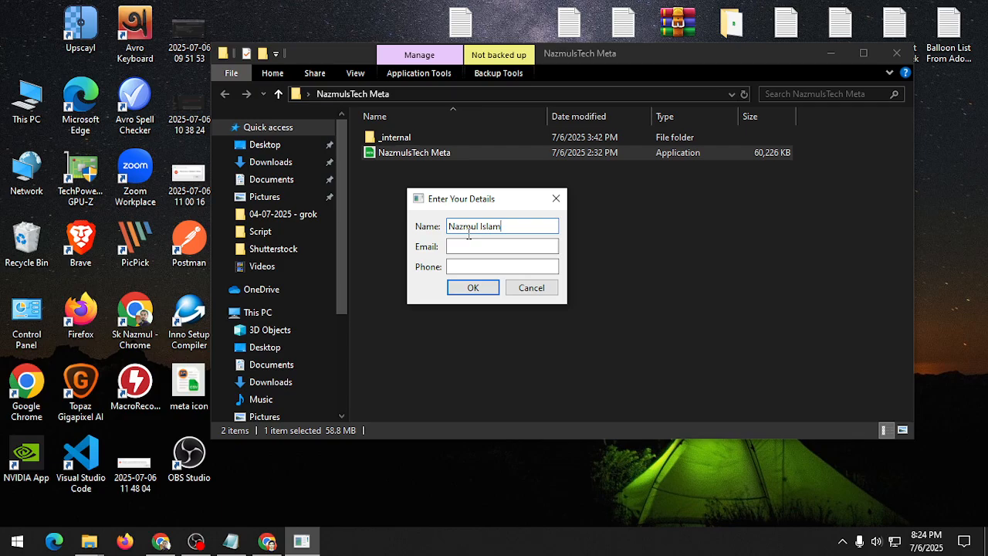
# Step: Complete the registration details with the full name, the e-mail address copied from the license text file and the phone number, and submit them
pyautogui.click(230, 541)
pyautogui.moveTo(377, 116); pyautogui.dragTo(226, 115)
pyautogui.hotkey('ctrl', 'c')
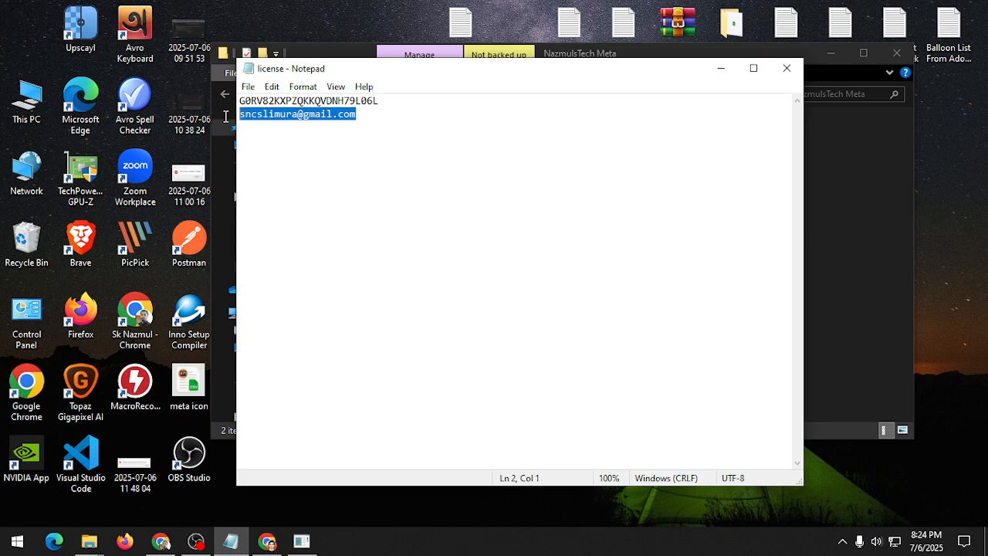
pyautogui.click(720, 68)
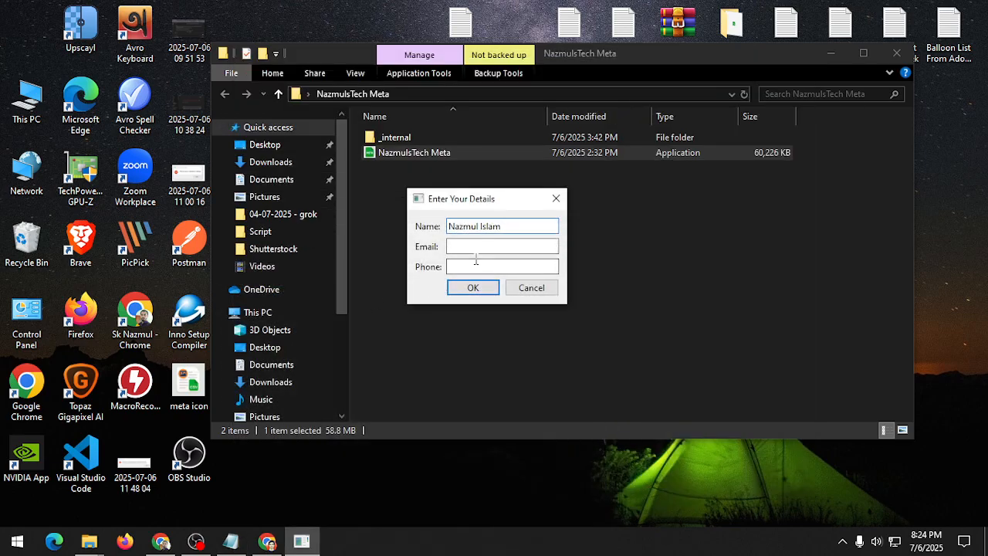
pyautogui.click(488, 247)
pyautogui.hotkey('ctrl', 'v')
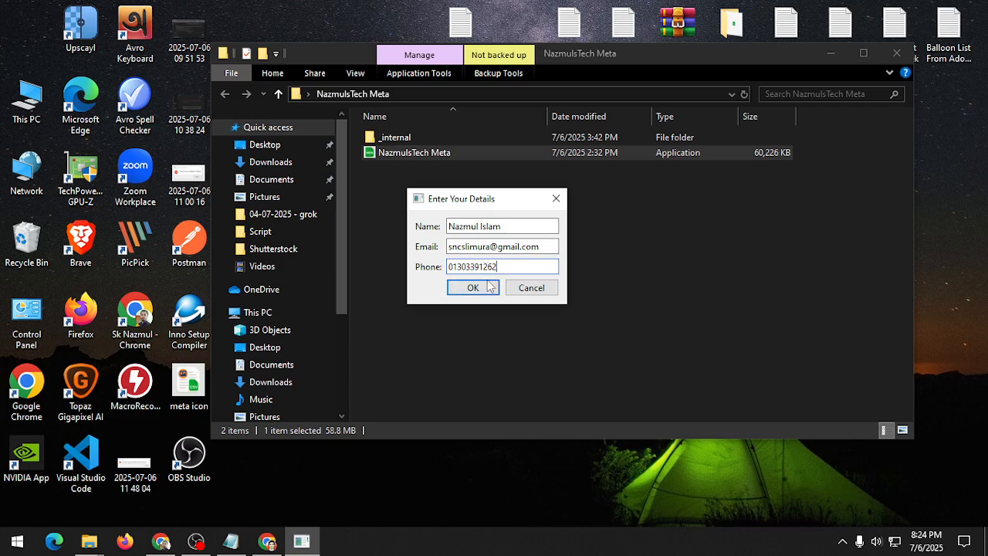
pyautogui.click(479, 287)
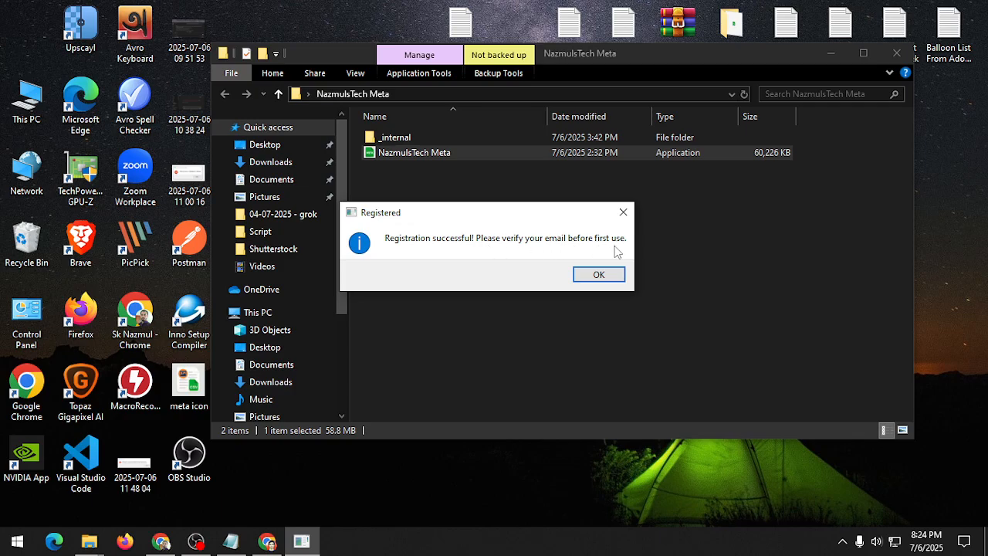
pyautogui.click(593, 276)
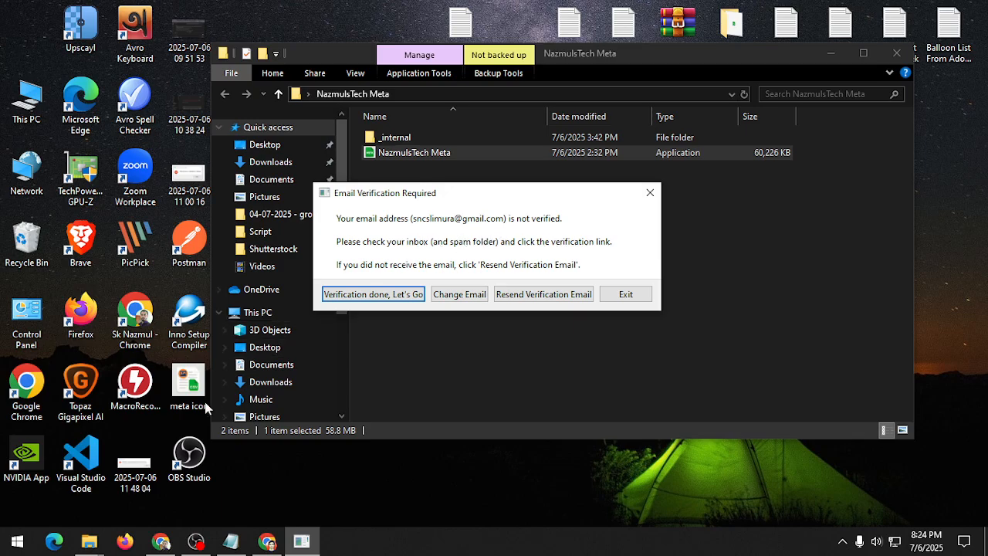
# Step: Switch to Gmail, follow the link in the nazmulstech verification e-mail, and return to the application to continue as verified
pyautogui.click(264, 541)
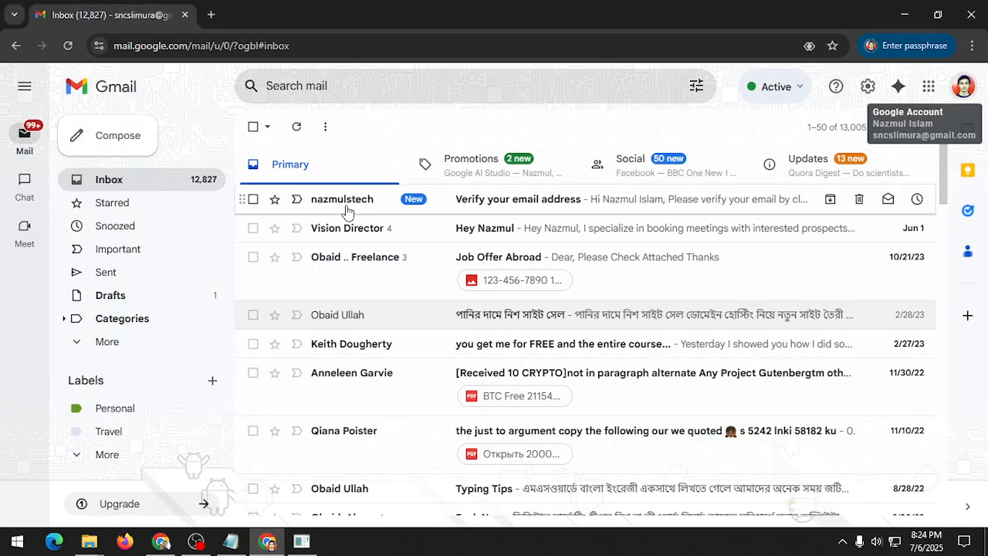
pyautogui.click(500, 205)
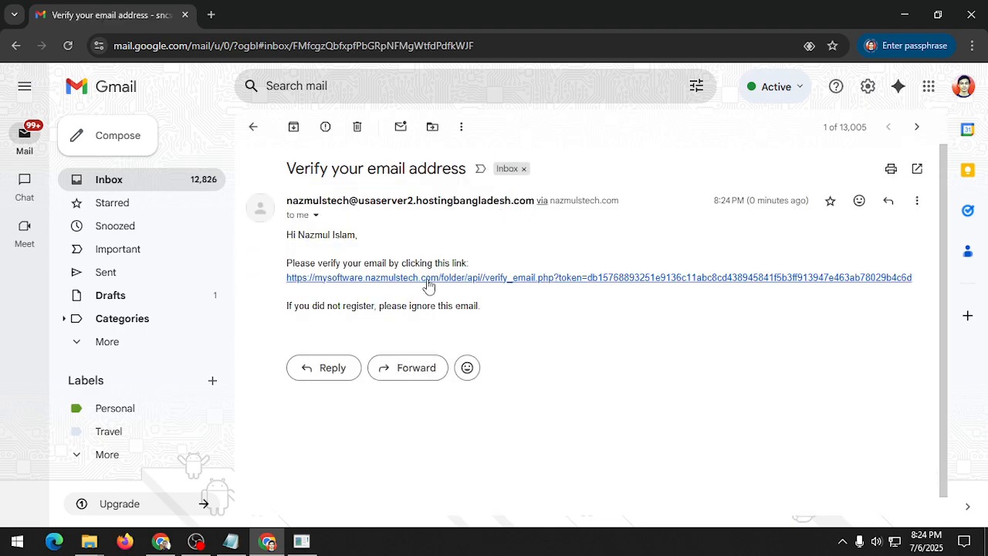
pyautogui.click(559, 278)
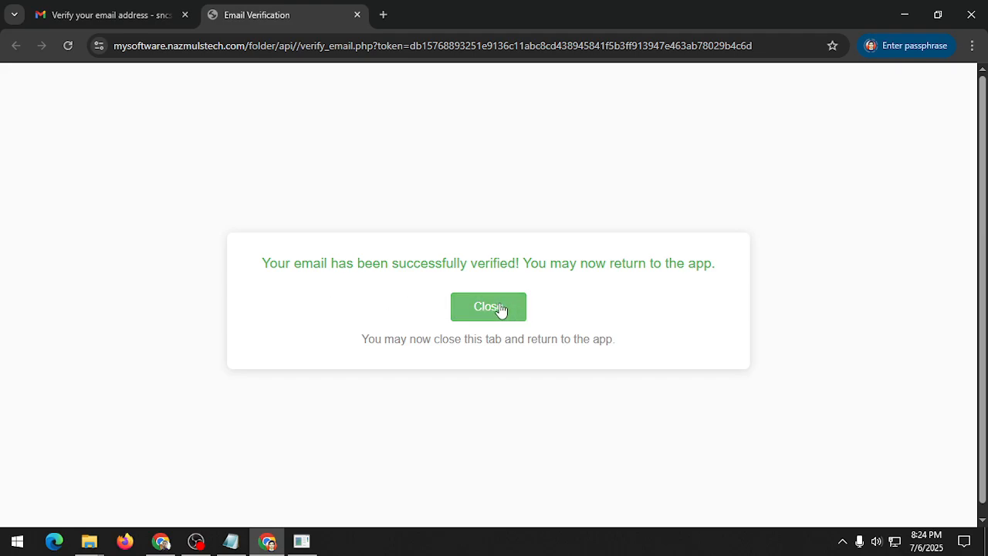
pyautogui.click(497, 306)
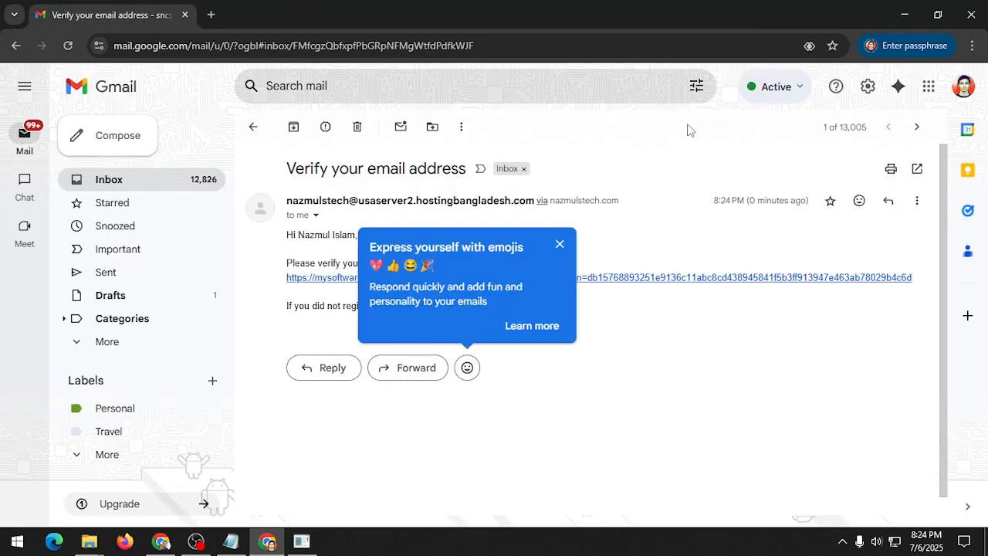
pyautogui.click(899, 16)
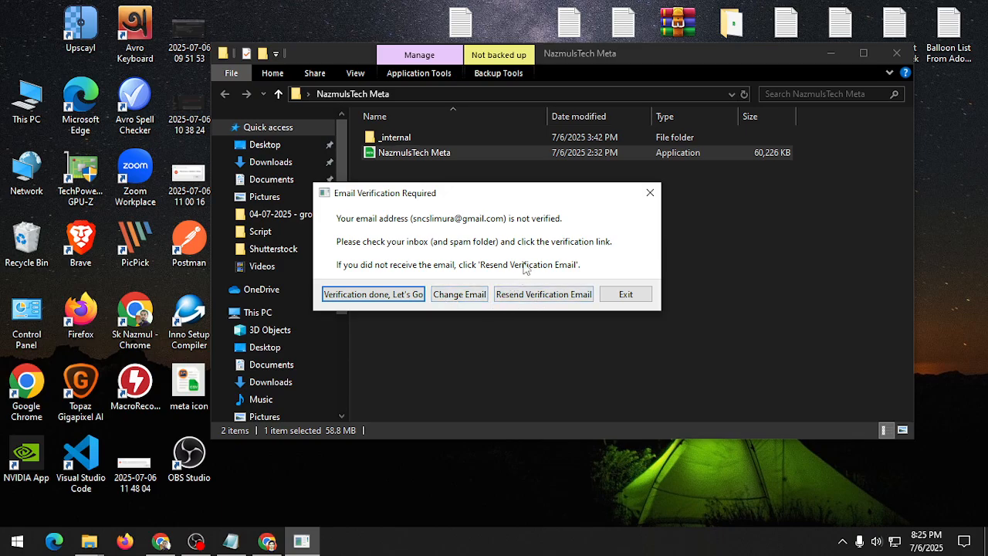
pyautogui.click(376, 299)
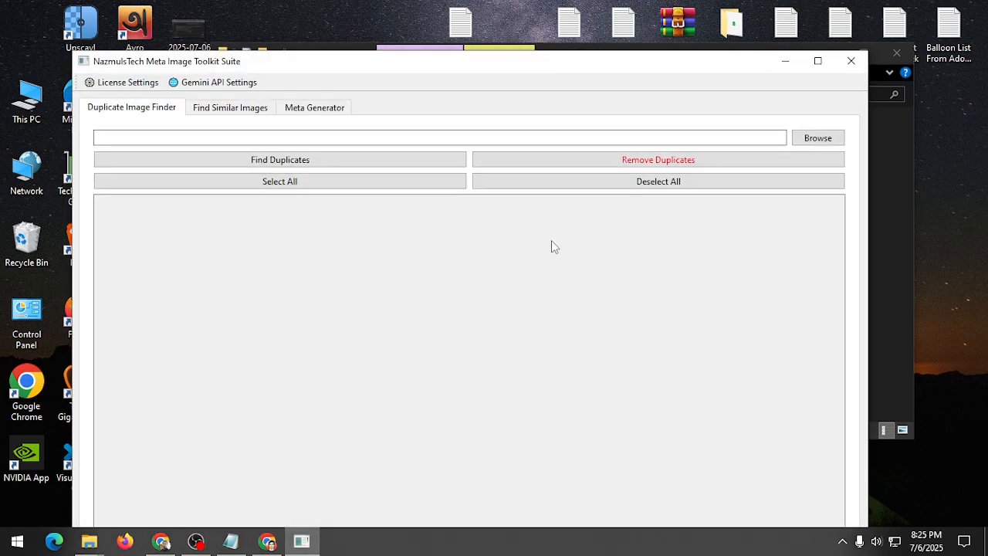
# Step: Save the already filled-in Gemini API key in the Gemini API settings
pyautogui.moveTo(509, 66); pyautogui.dragTo(544, 26)
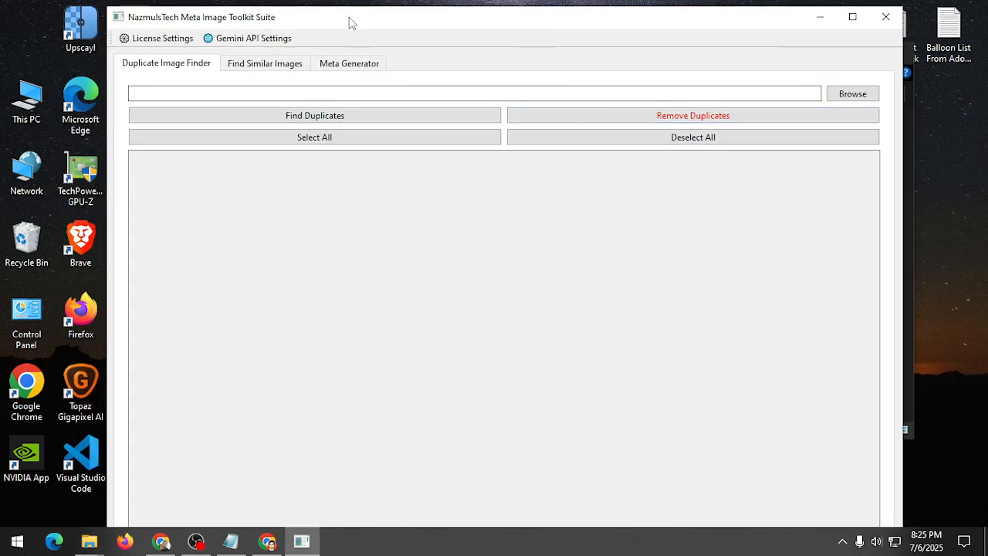
pyautogui.moveTo(351, 21); pyautogui.dragTo(355, 18)
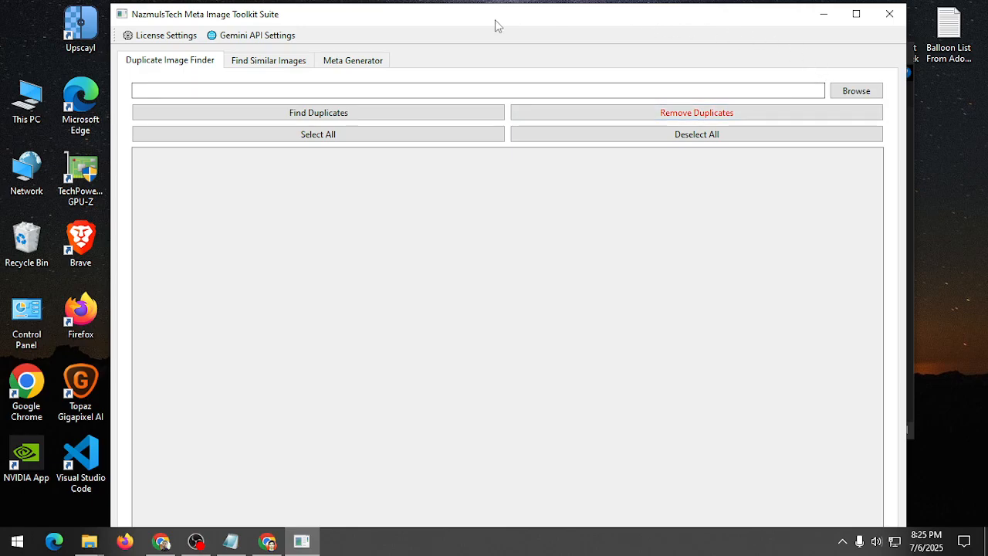
pyautogui.click(267, 39)
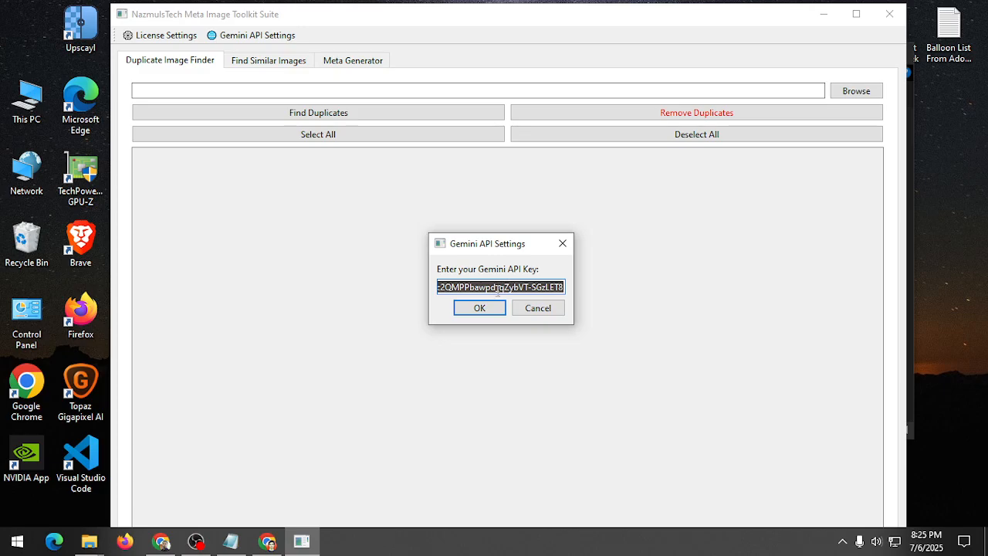
pyautogui.click(479, 309)
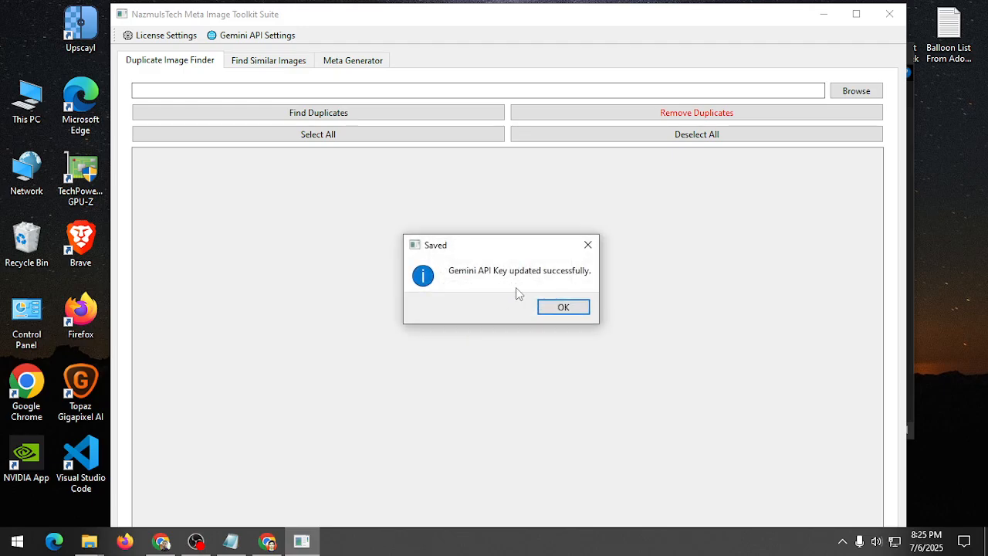
pyautogui.click(565, 307)
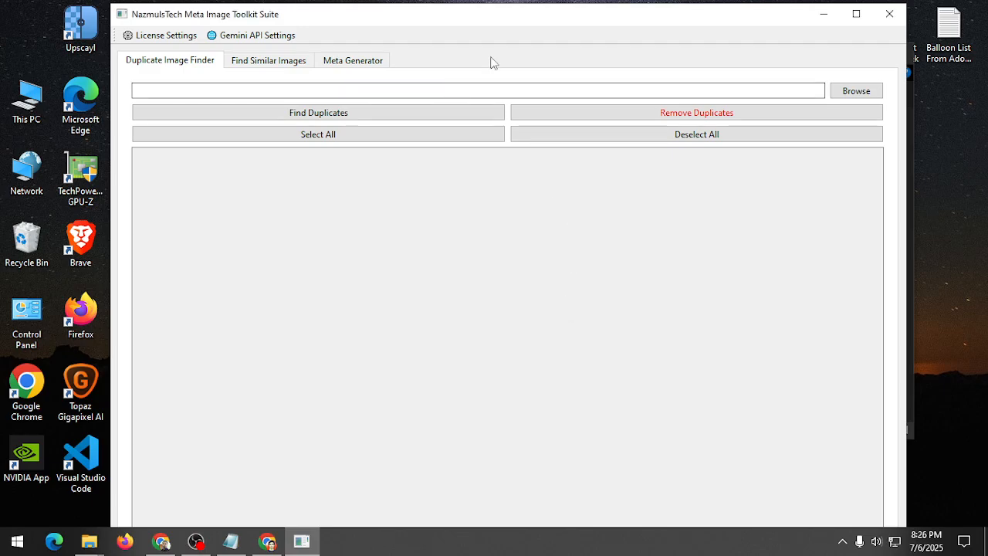
# Step: Switch to Chrome, search the web for "google studio" in a new tab and open the Google AI Studio site
pyautogui.click(162, 542)
pyautogui.click(379, 14)
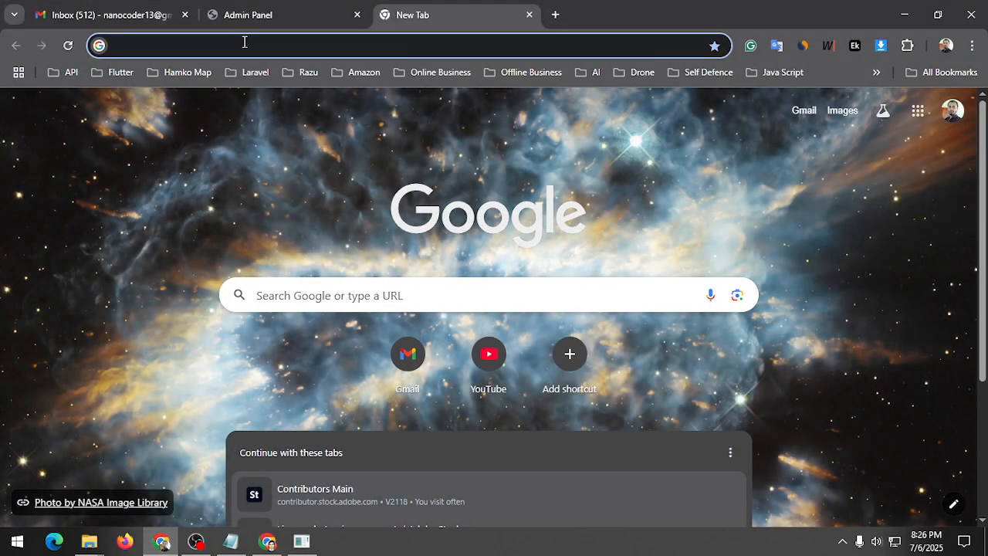
pyautogui.click(242, 40)
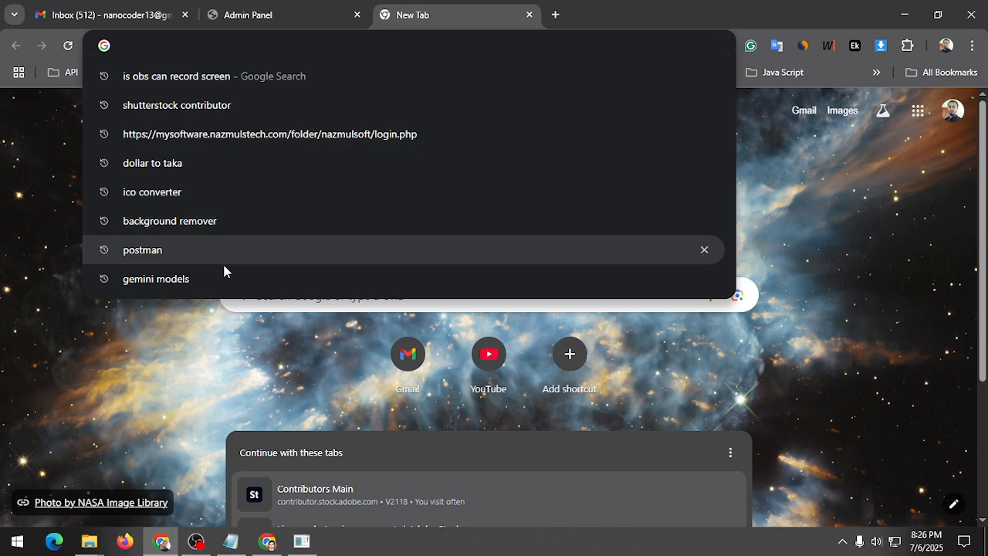
pyautogui.write('goog')
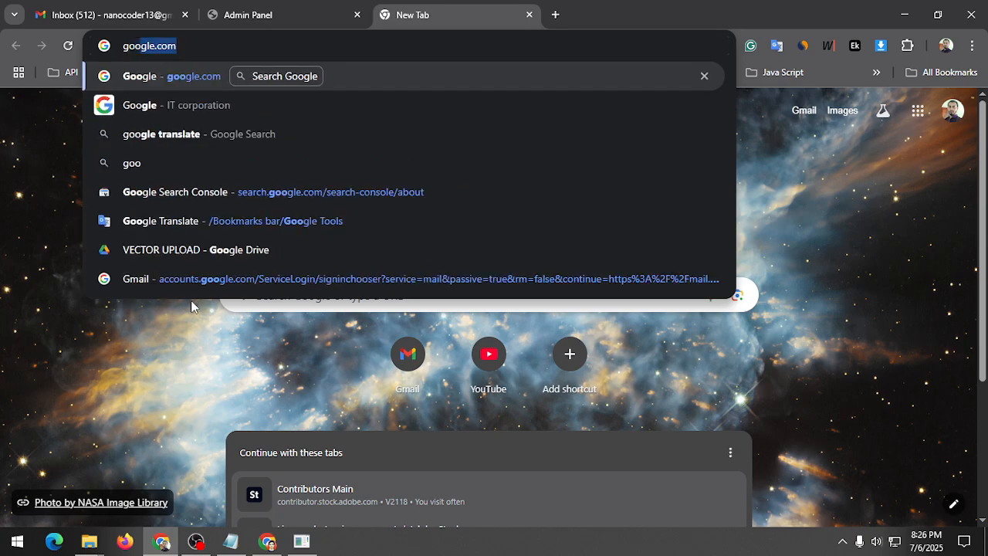
pyautogui.write('le')
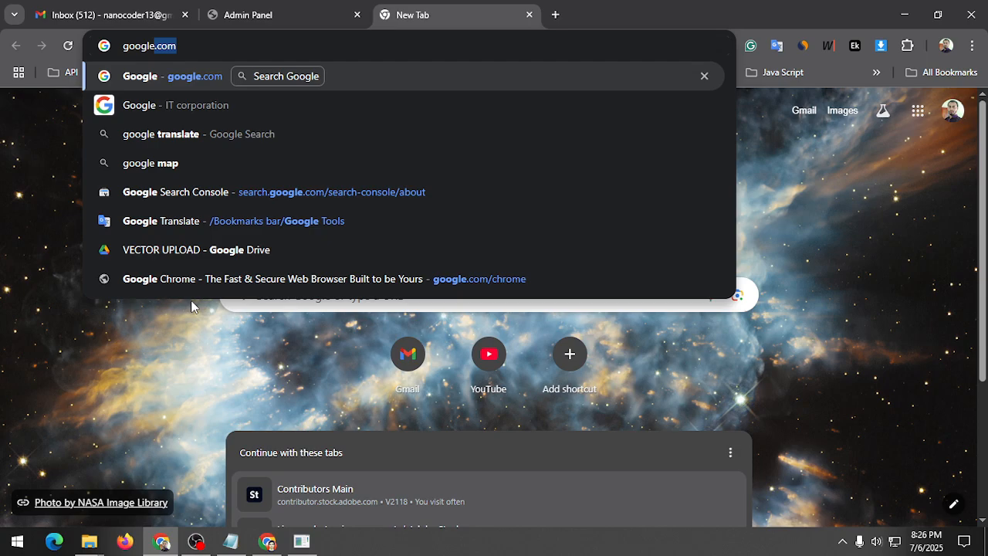
pyautogui.write(' studio')
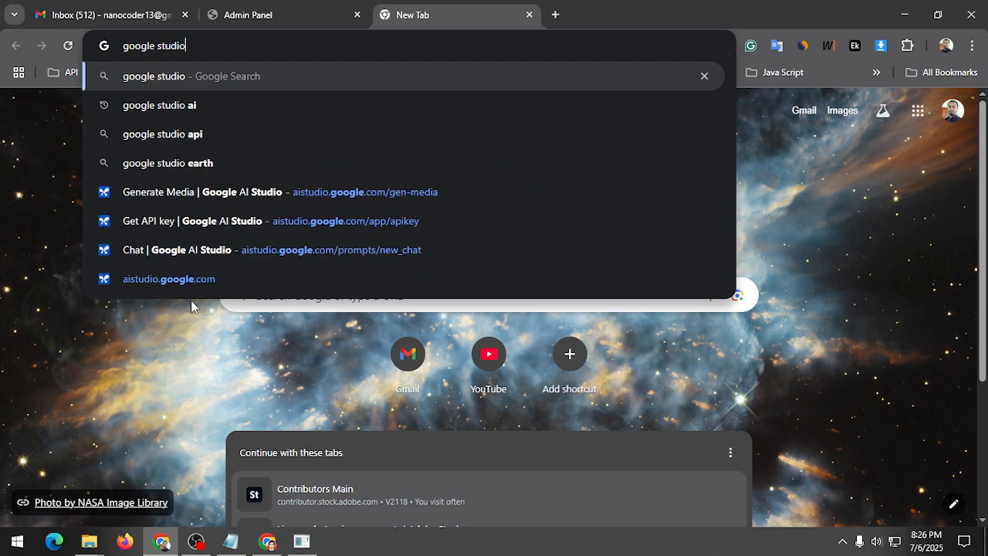
pyautogui.press('Return')
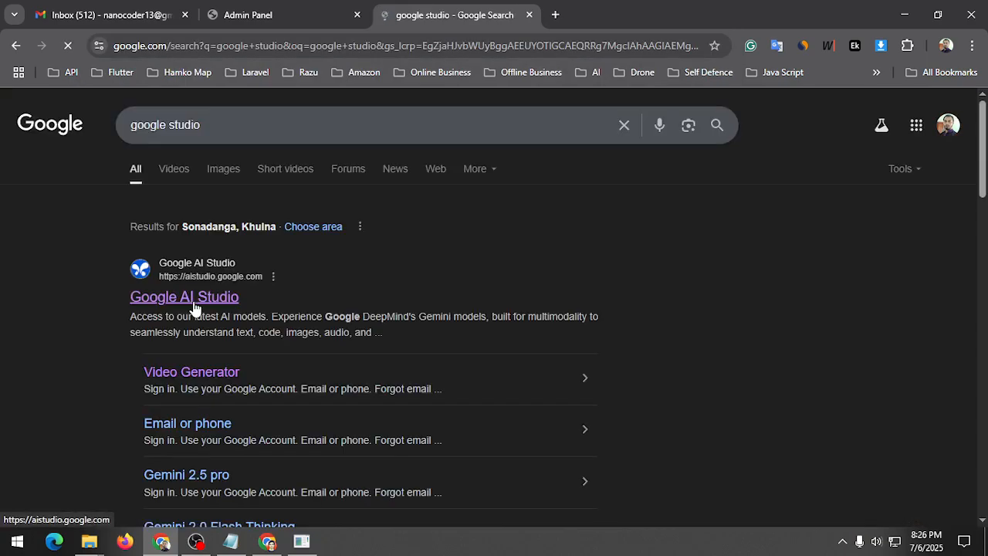
pyautogui.click(207, 300)
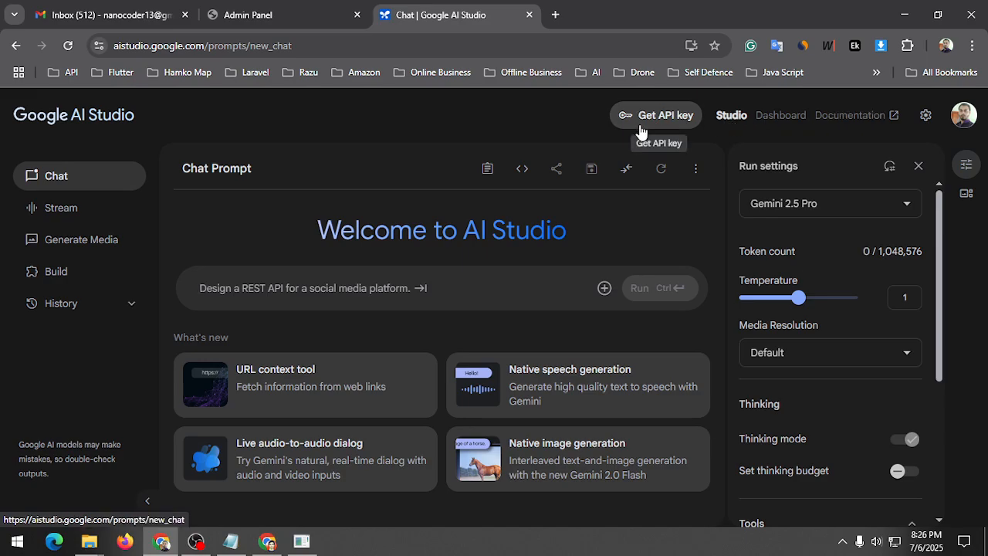
# Step: Open the API keys page of Google AI Studio
pyautogui.click(665, 117)
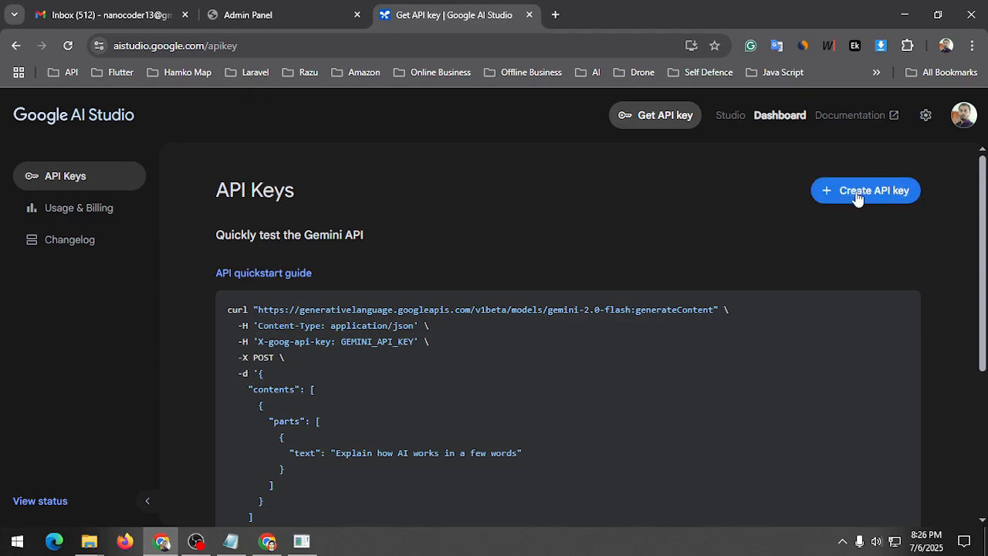
pyautogui.click(849, 195)
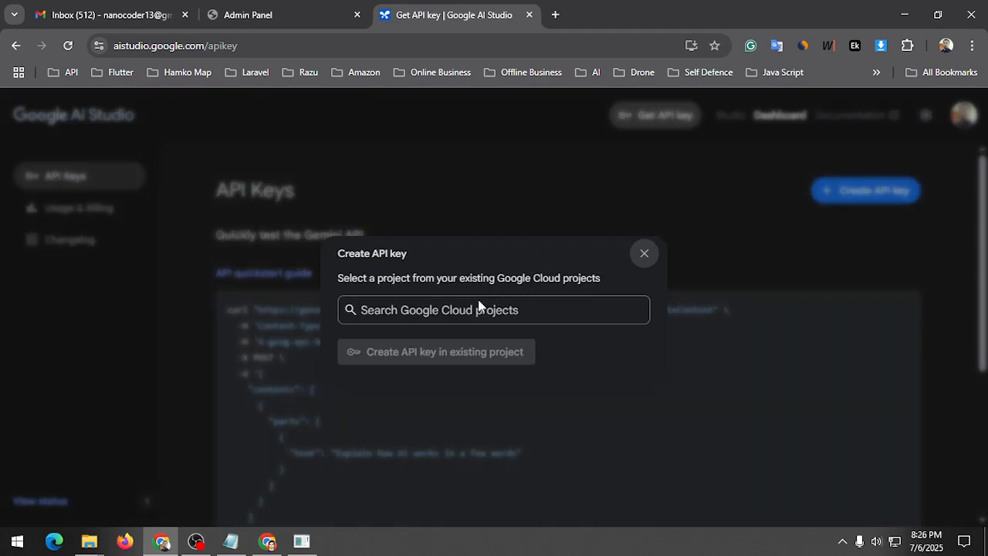
pyautogui.click(435, 313)
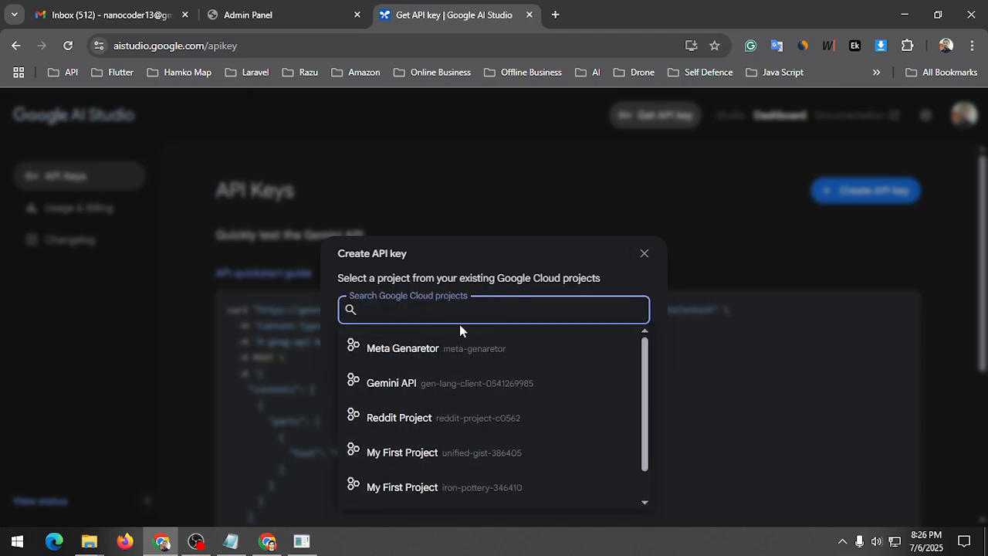
pyautogui.scroll(-1, 459, 444)
pyautogui.scroll(1, 502, 378)
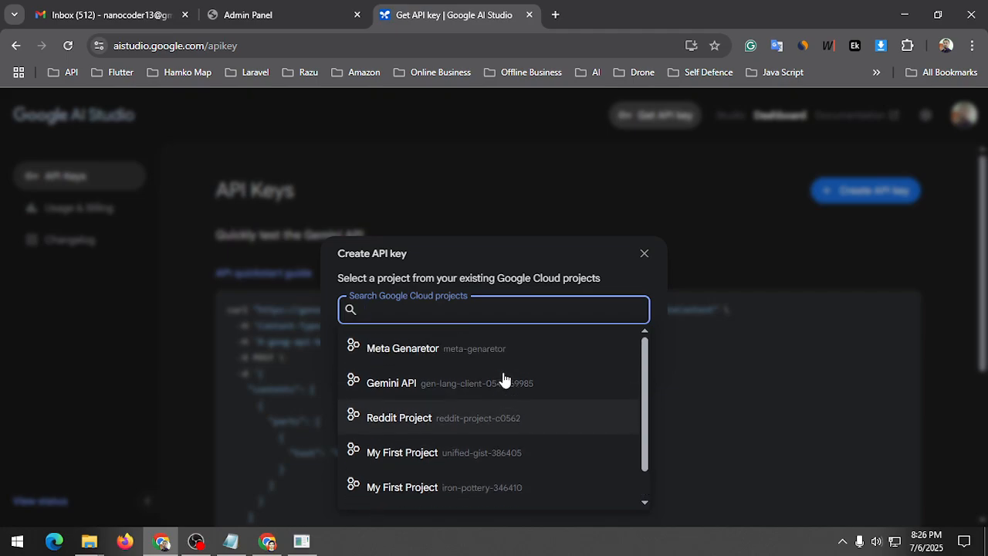
pyautogui.click(546, 271)
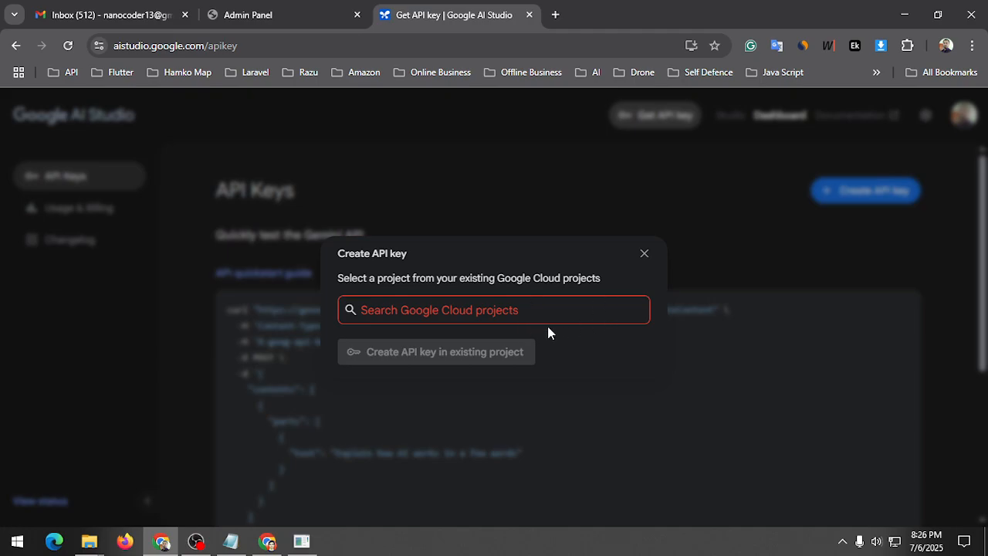
pyautogui.click(479, 311)
pyautogui.click(406, 351)
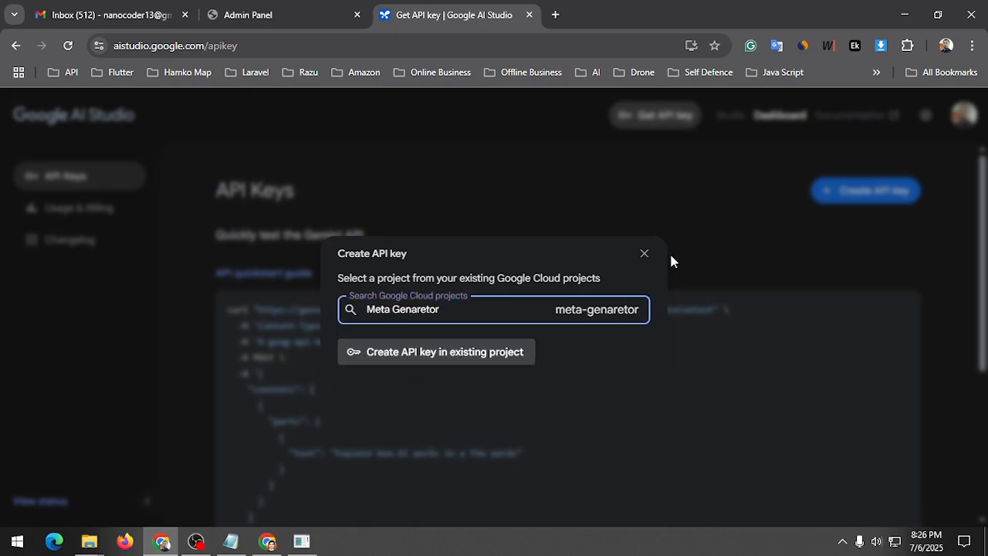
pyautogui.click(645, 253)
# Step: View the full API key of the existing Gemini API project in the key list and close its details
pyautogui.scroll(-3, 722, 231)
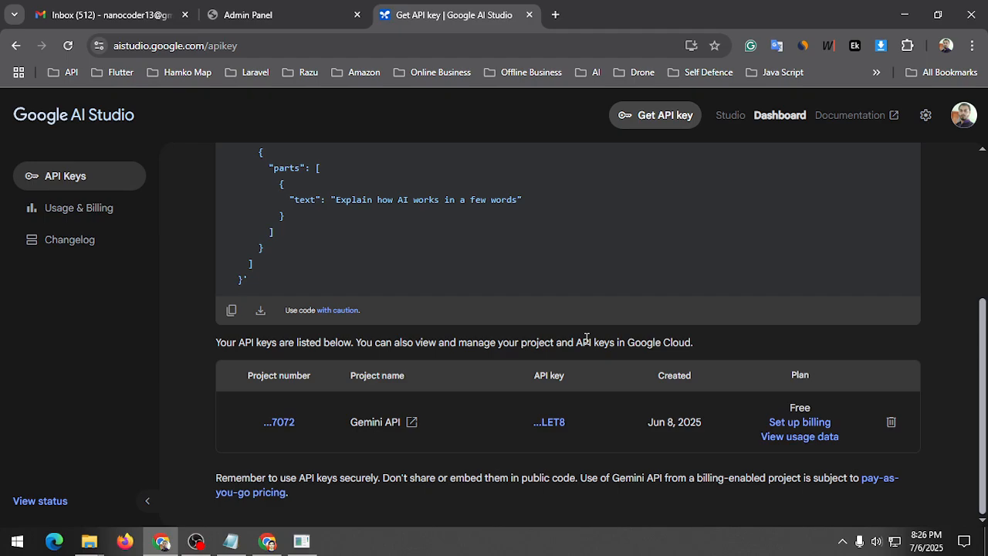
pyautogui.click(548, 429)
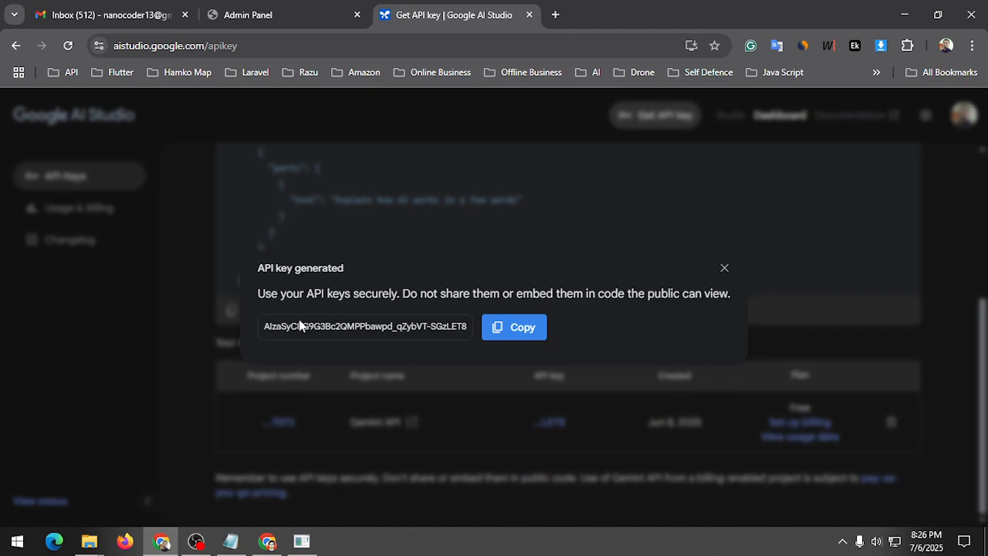
pyautogui.click(724, 268)
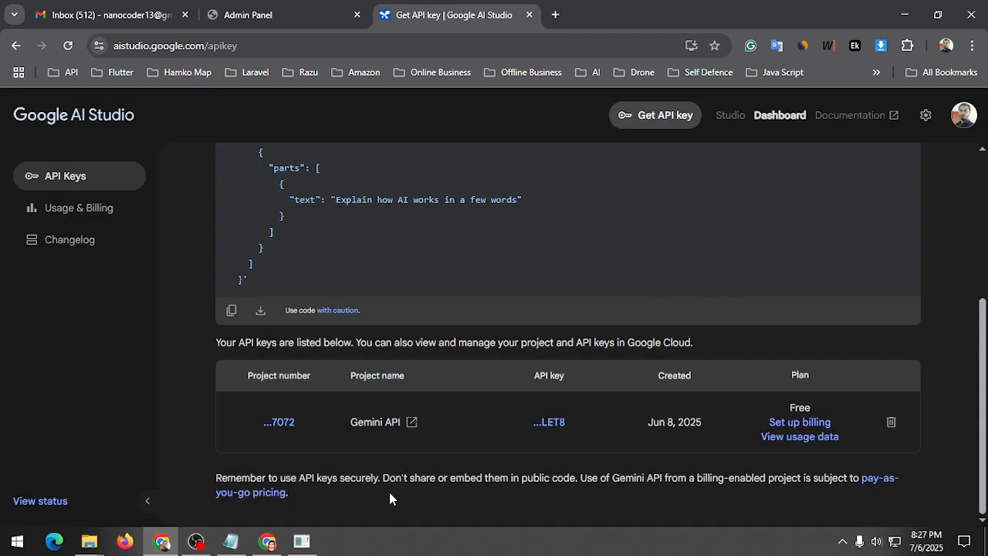
# Step: Switch to the NazmulsTech Meta Image Toolkit Suite and save the stored Gemini API key again
pyautogui.click(302, 541)
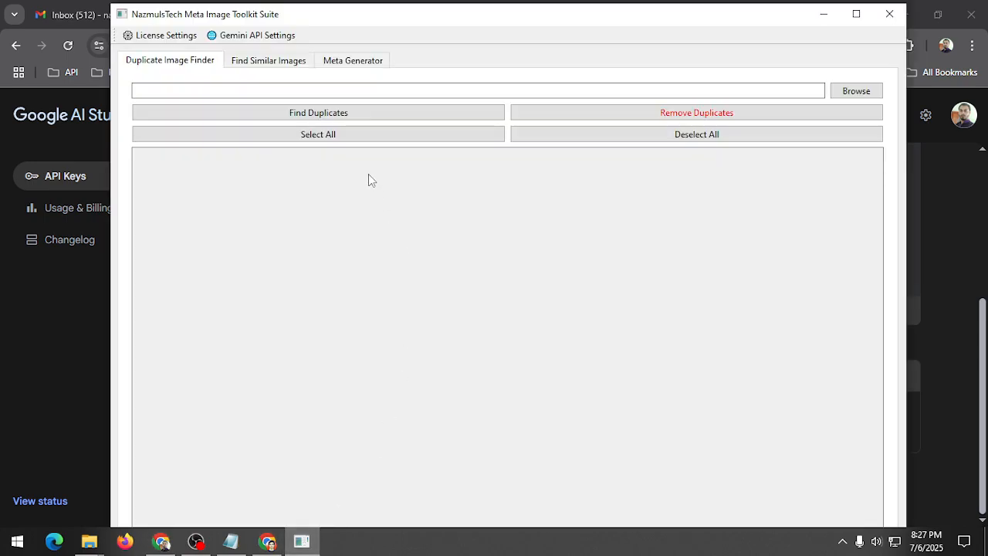
pyautogui.click(257, 35)
pyautogui.click(494, 308)
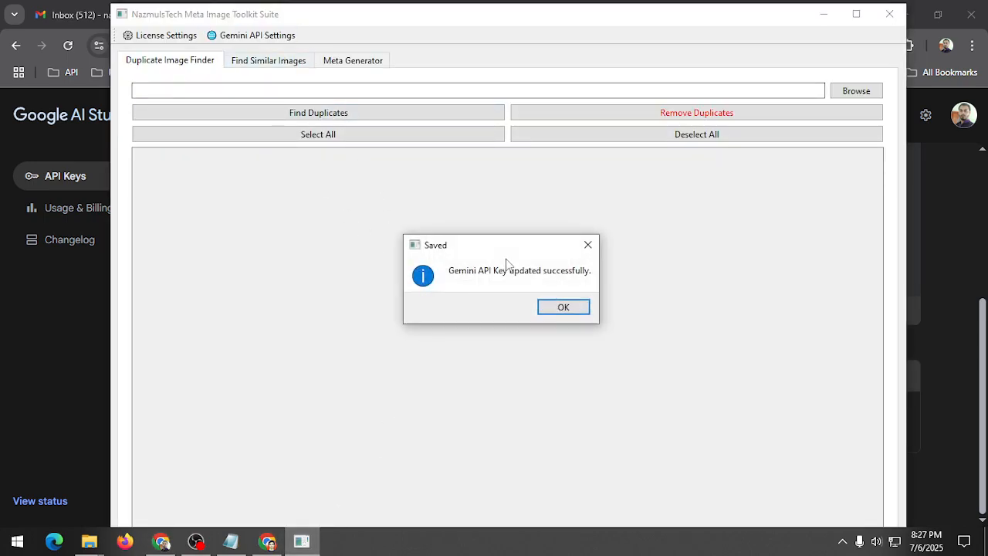
pyautogui.click(561, 309)
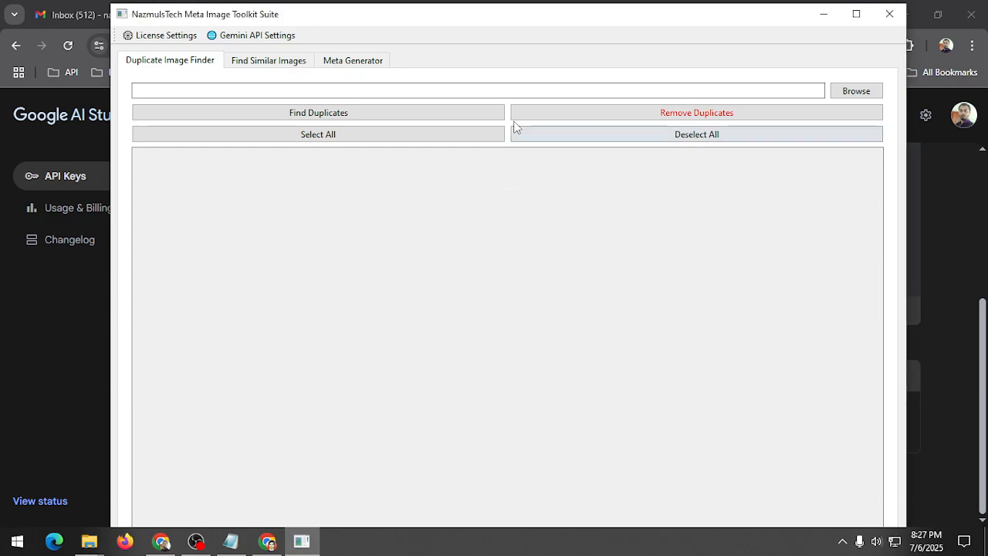
pyautogui.moveTo(448, 22); pyautogui.dragTo(469, 18)
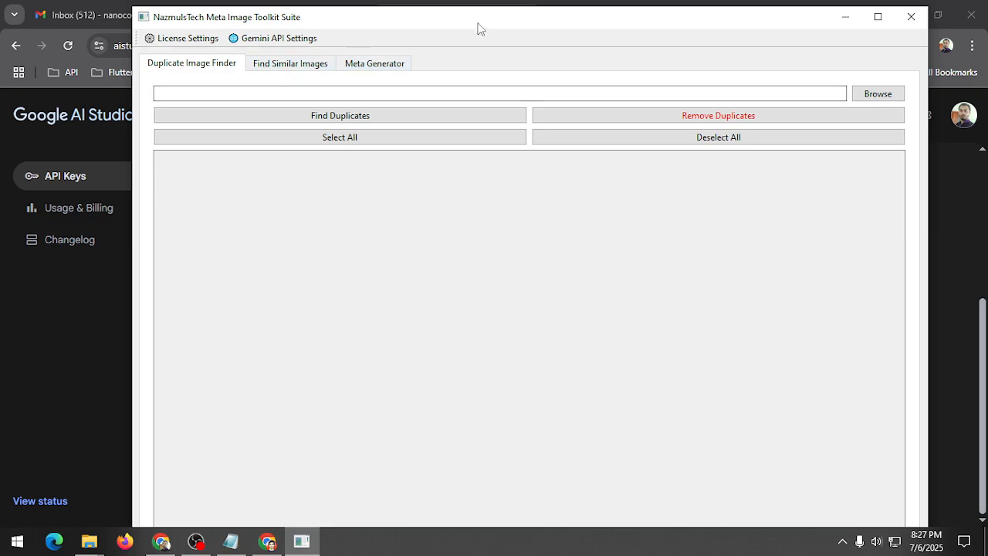
pyautogui.moveTo(477, 28); pyautogui.dragTo(456, 27)
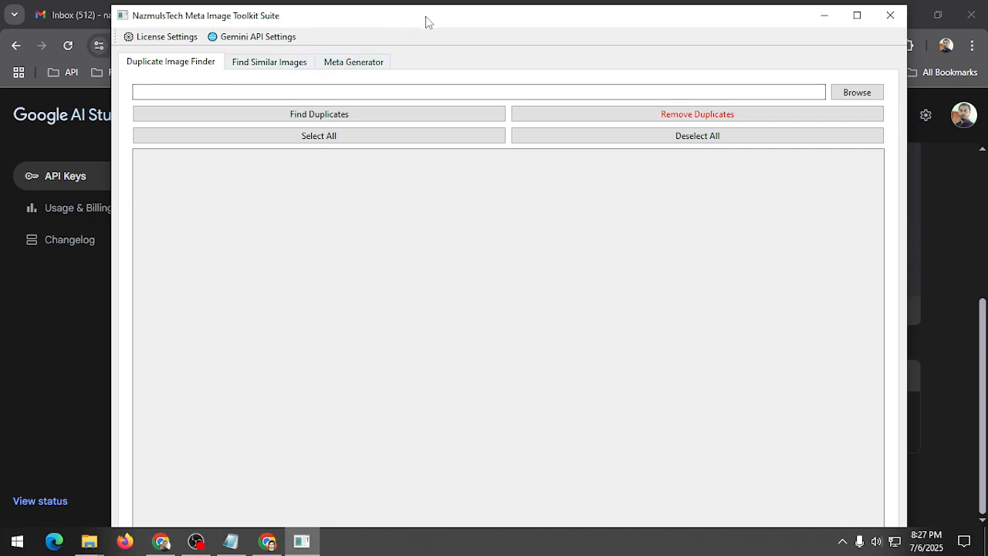
# Step: Open a new File Explorer window and browse on SSD (E:) to the duplicate folder inside CSV IMAGE UPLOAD SCRIPT WINDOWS
pyautogui.moveTo(91, 542)
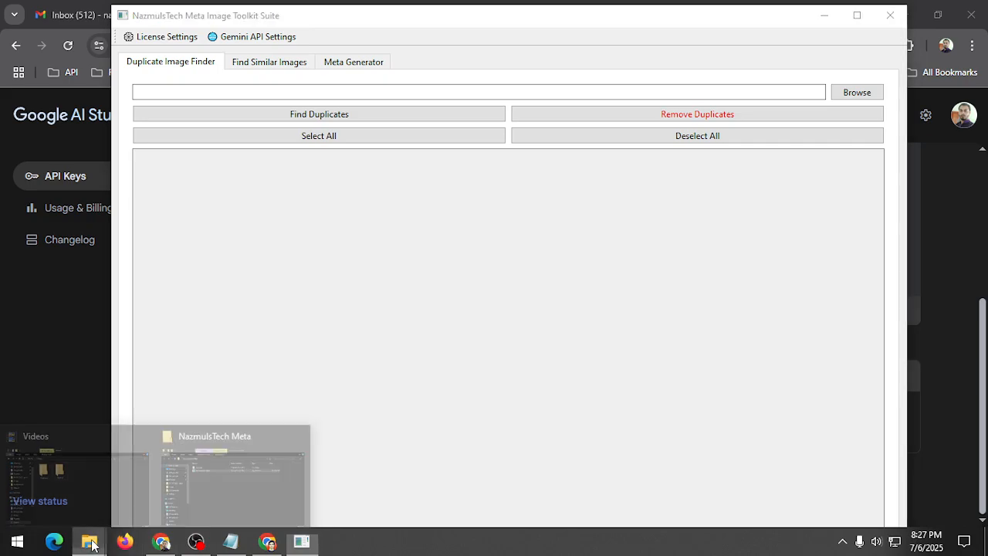
pyautogui.moveTo(116, 473)
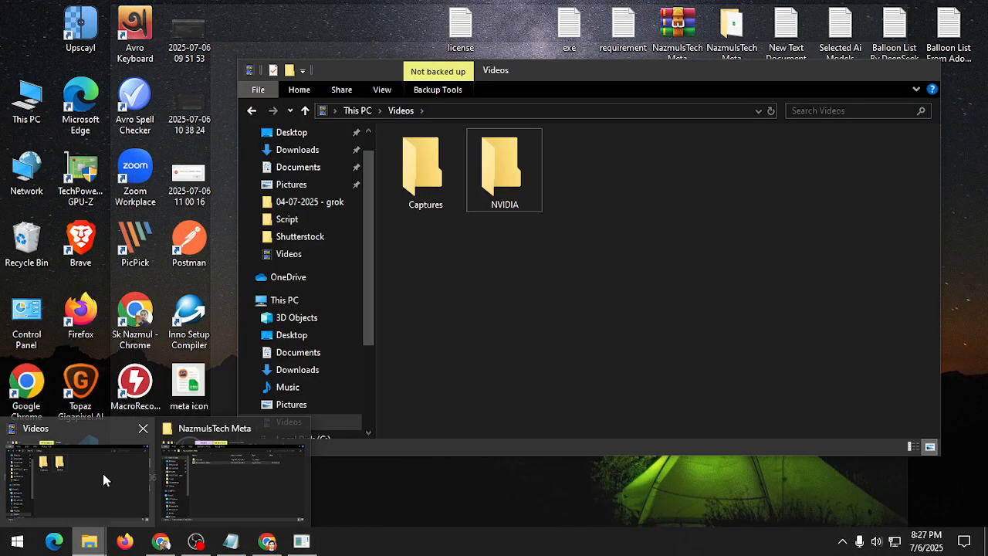
pyautogui.click(227, 480)
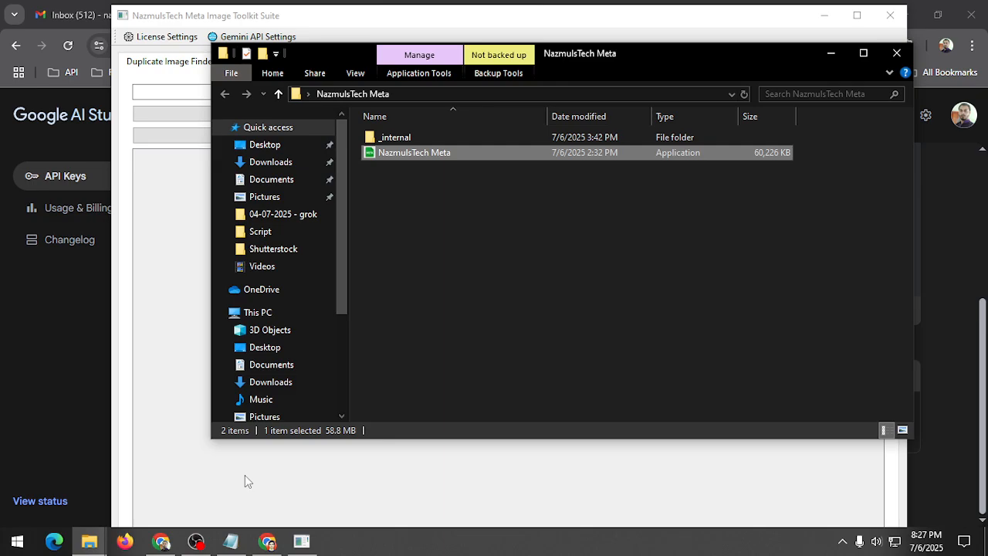
pyautogui.press('super+e')
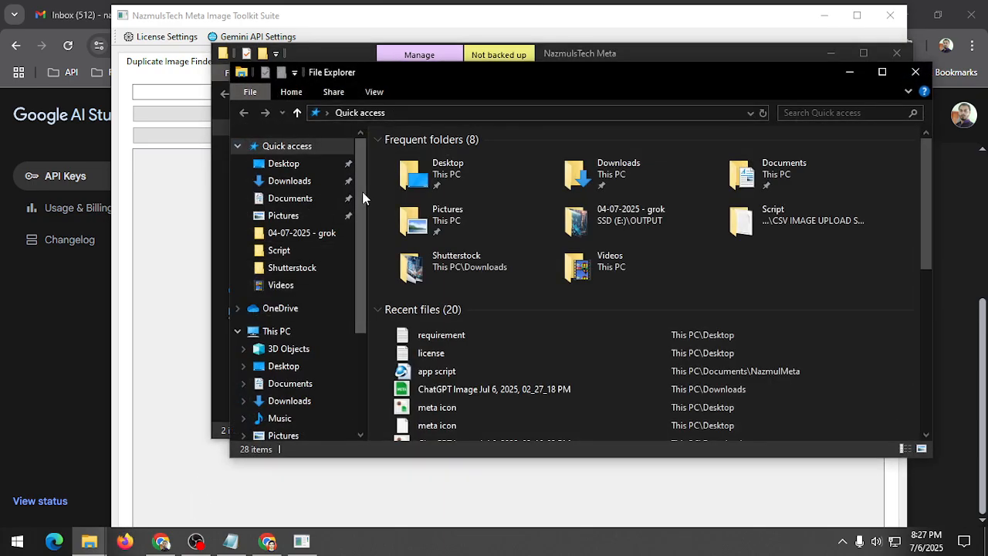
pyautogui.scroll(-3, 286, 375)
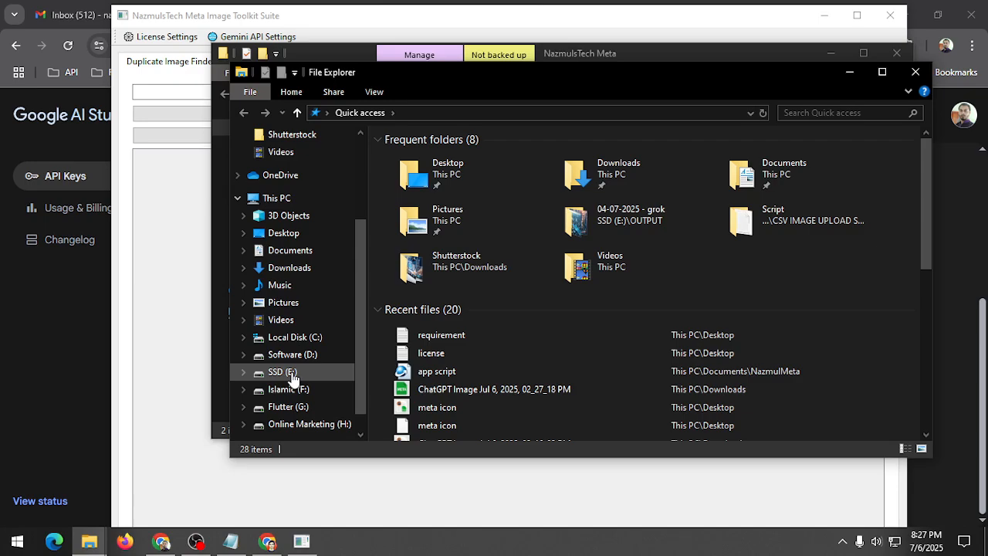
pyautogui.click(282, 371)
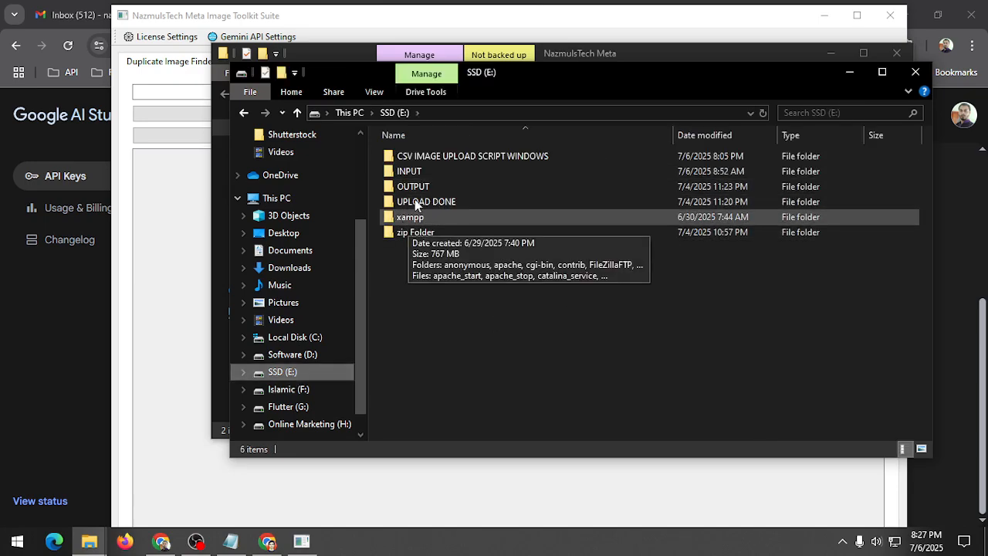
pyautogui.click(425, 160)
pyautogui.doubleClick(425, 162)
pyautogui.click(425, 159)
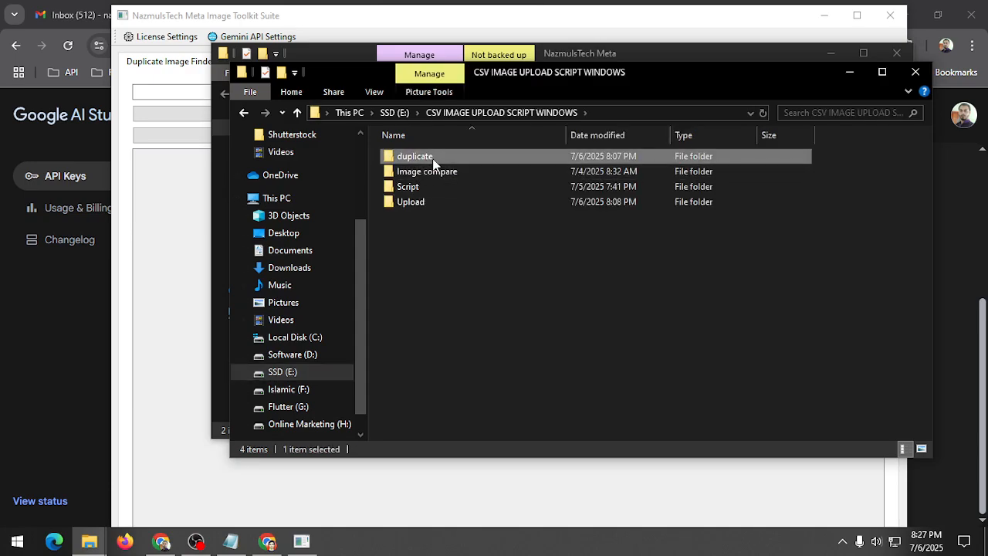
pyautogui.doubleClick(464, 153)
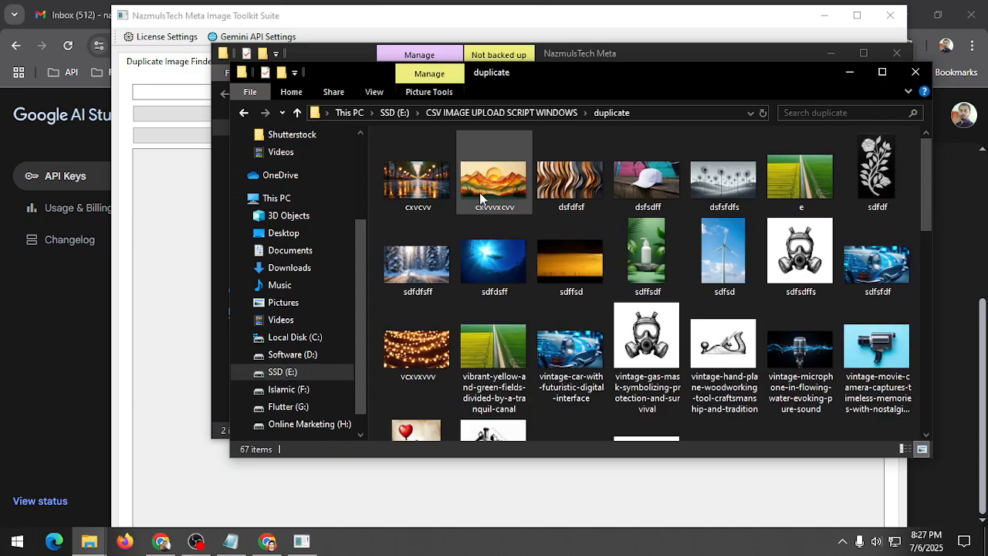
# Step: Look through the image thumbnails in the duplicate folder for repeated pictures
pyautogui.scroll(-3, 767, 201)
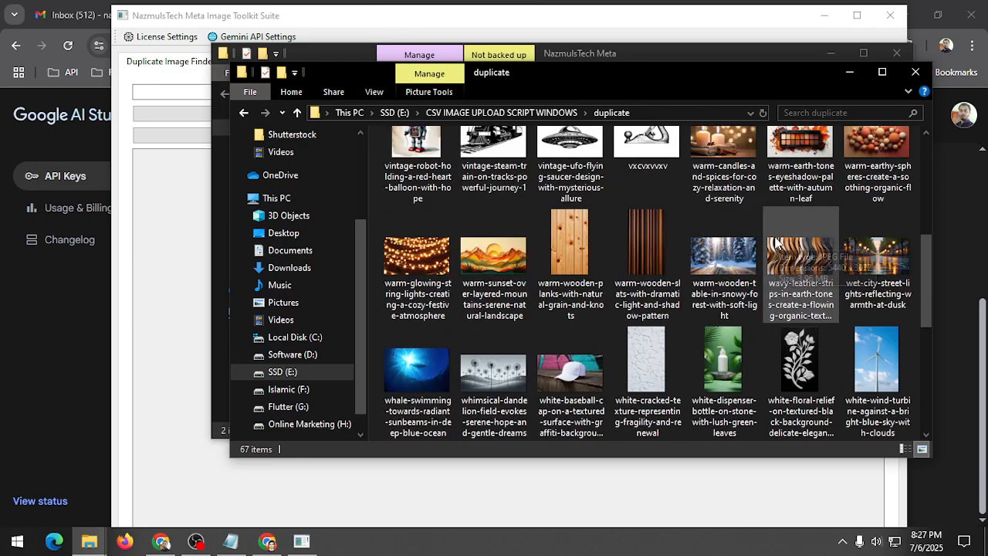
pyautogui.scroll(2, 776, 247)
pyautogui.scroll(2, 775, 247)
pyautogui.click(799, 267)
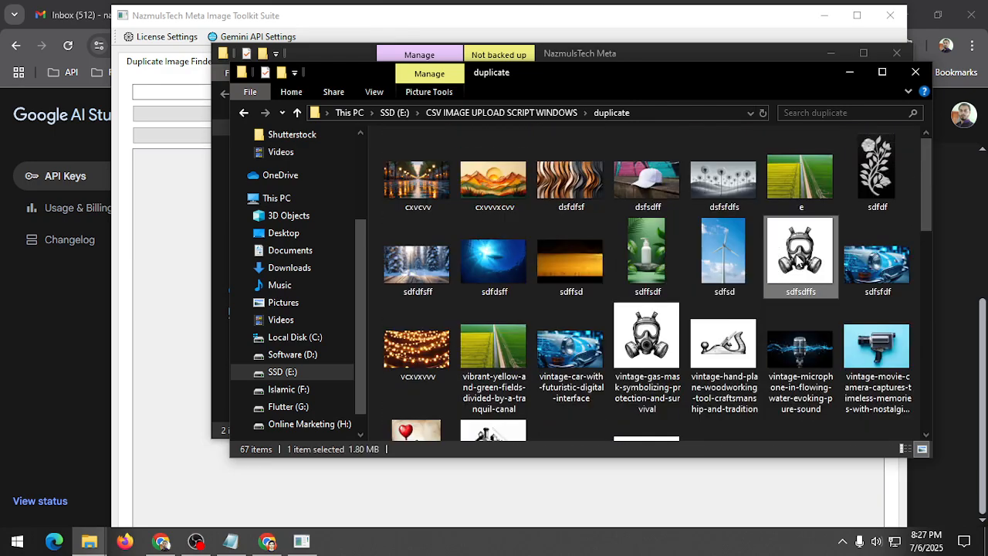
pyautogui.scroll(-10, 649, 293)
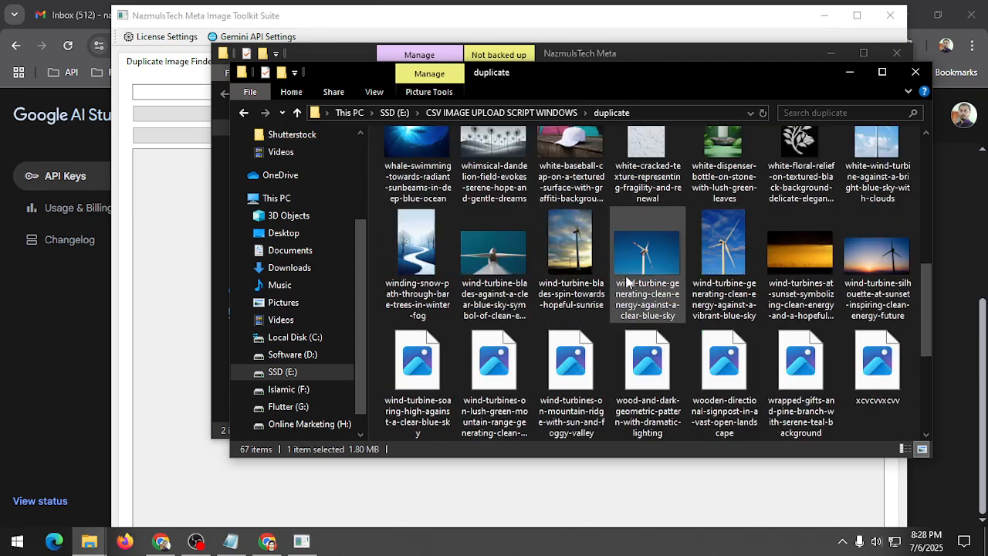
pyautogui.scroll(10, 639, 294)
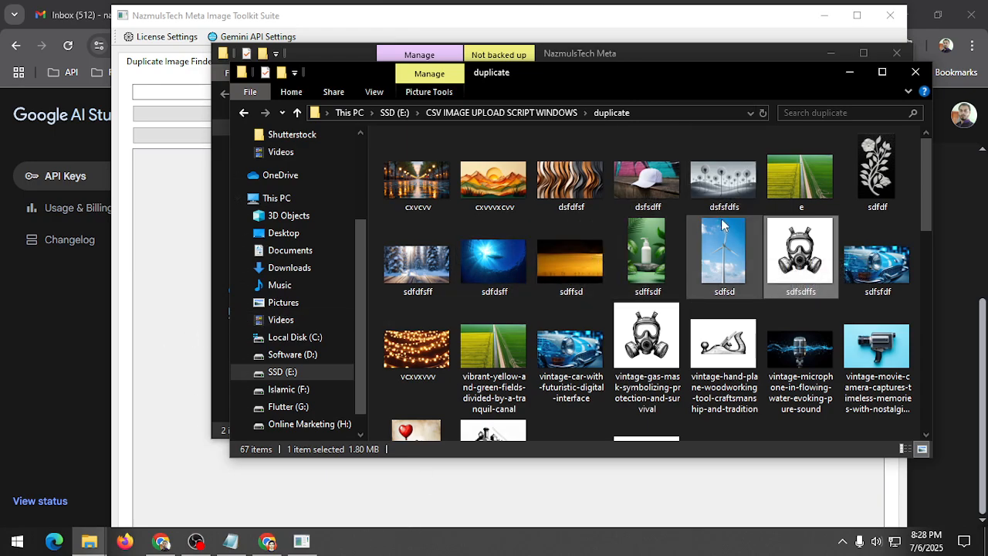
pyautogui.moveTo(549, 257)
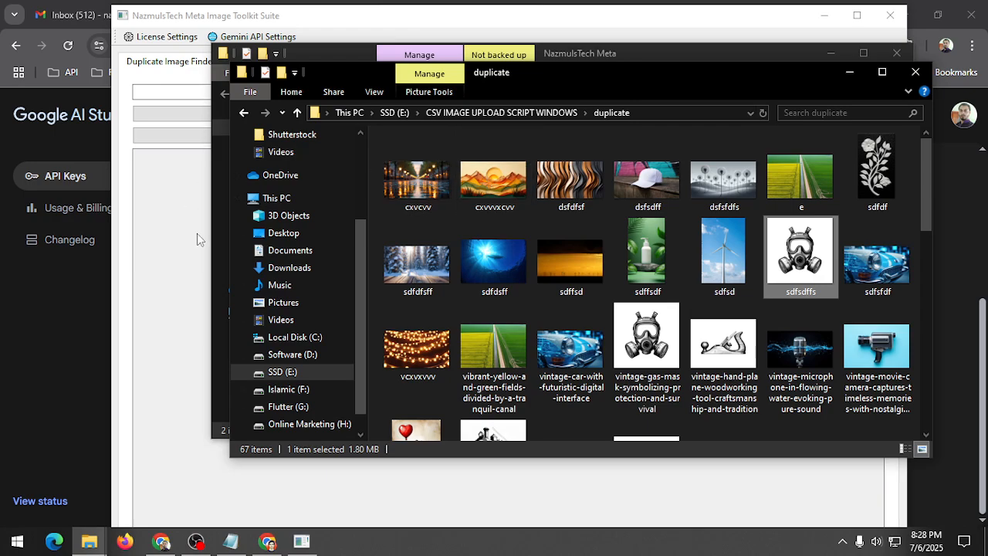
# Step: Return to the toolkit, choose E:/CSV IMAGE UPLOAD SCRIPT WINDOWS/duplicate as the Duplicate Image Finder's folder and find its duplicates
pyautogui.click(173, 220)
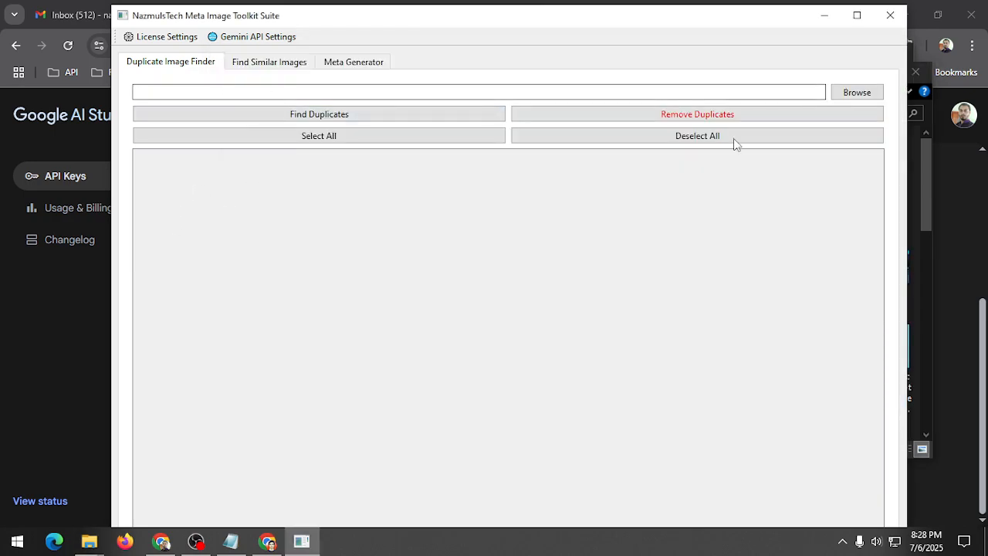
pyautogui.click(852, 92)
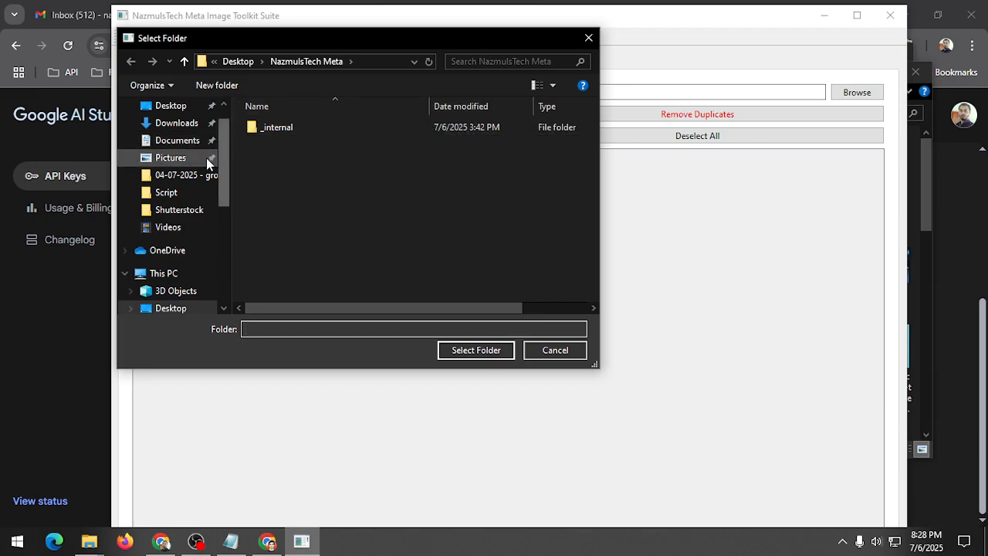
pyautogui.scroll(-5, 179, 232)
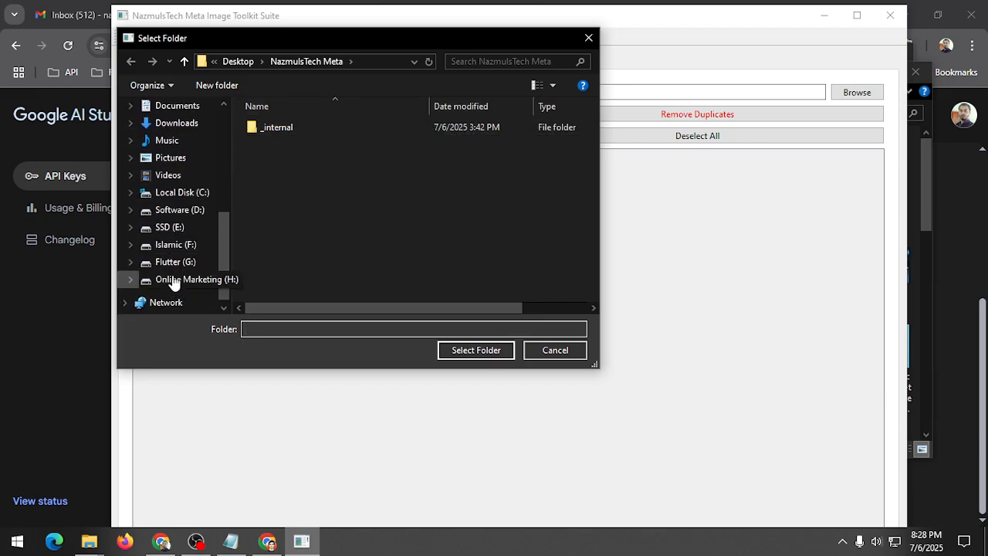
pyautogui.click(169, 228)
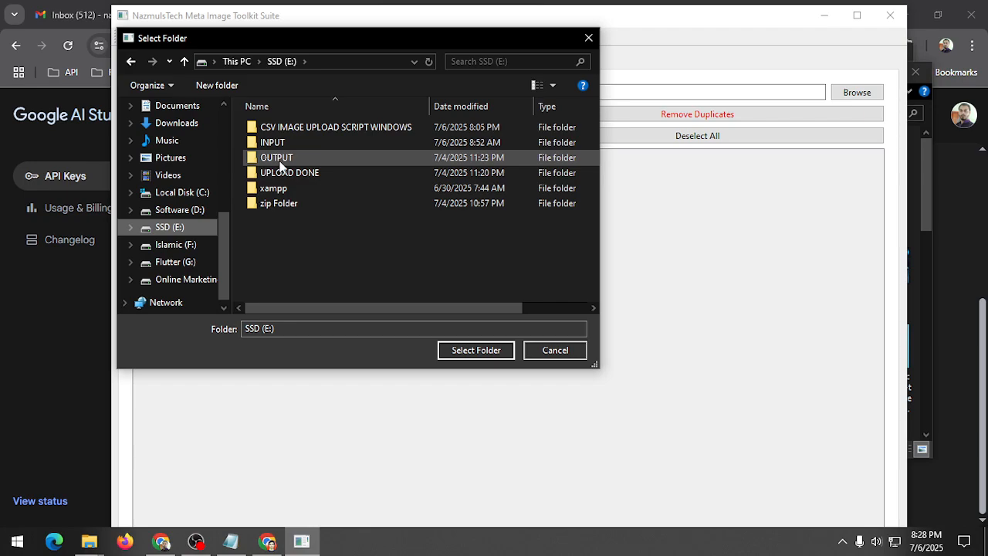
pyautogui.doubleClick(300, 128)
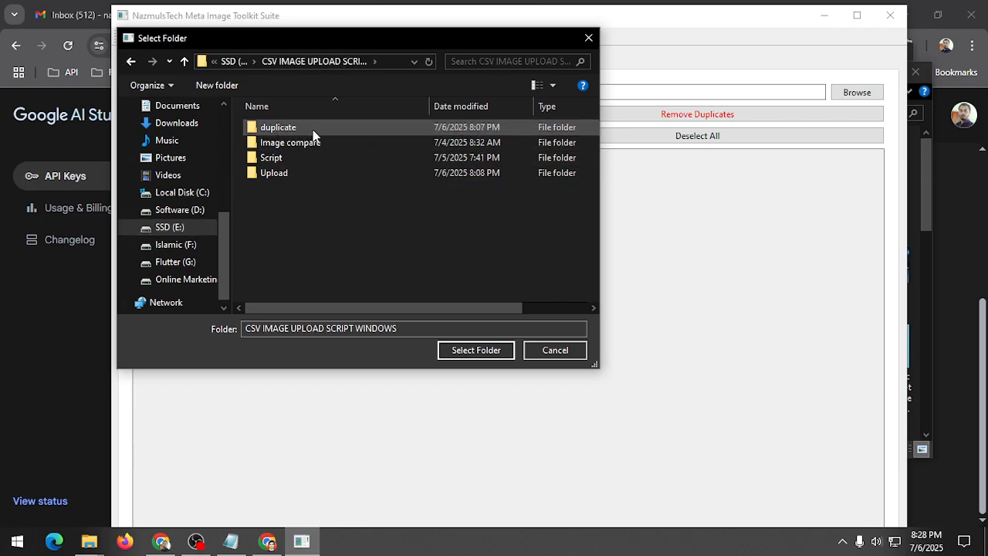
pyautogui.click(287, 130)
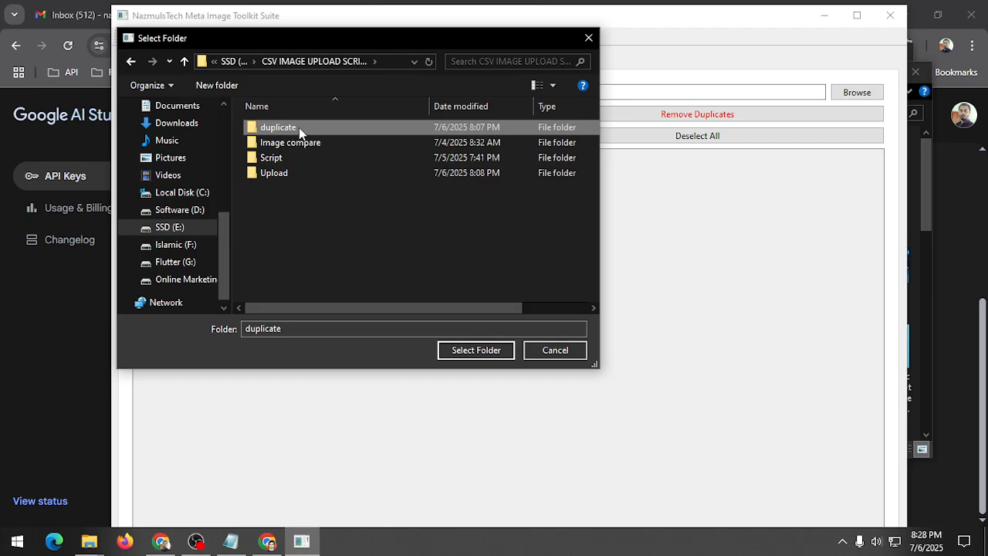
pyautogui.click(472, 353)
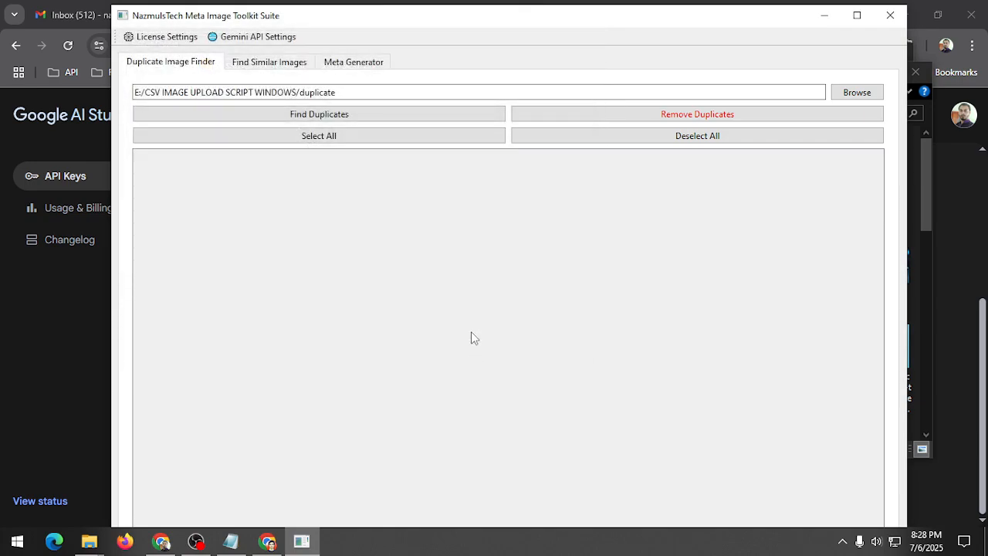
pyautogui.click(319, 117)
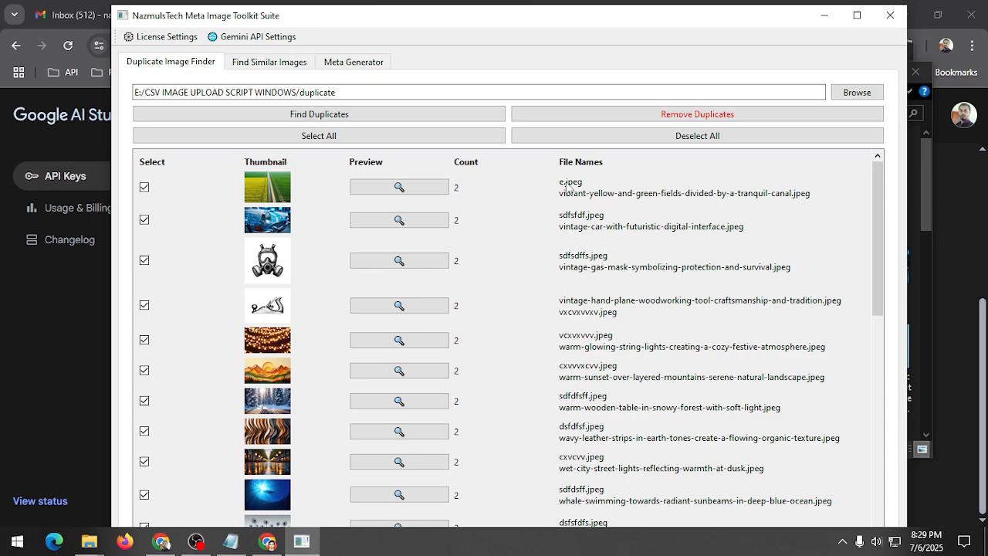
# Step: Look through the listed duplicate groups and preview the vintage robot holding a red heart balloon image
pyautogui.scroll(-8, 492, 297)
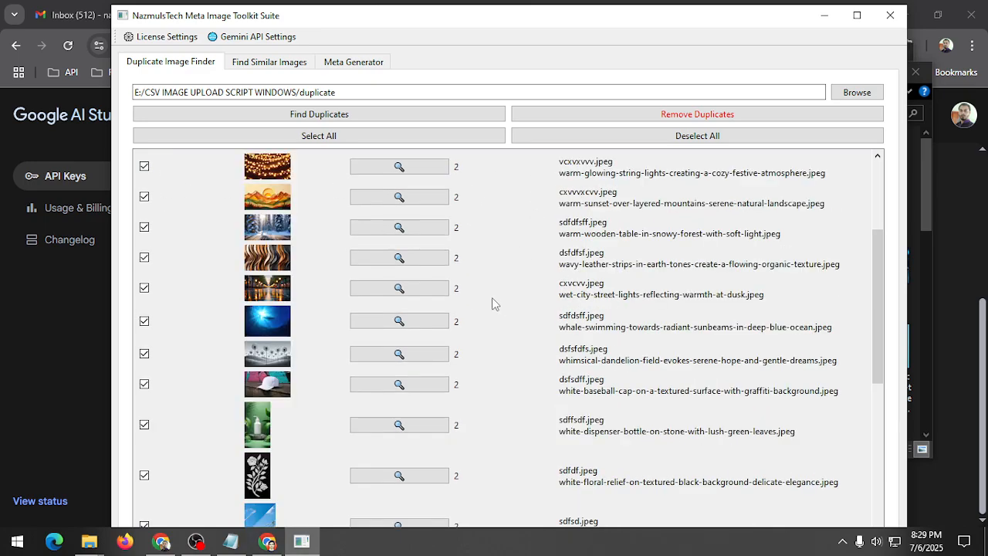
pyautogui.scroll(6, 492, 297)
pyautogui.scroll(2, 492, 301)
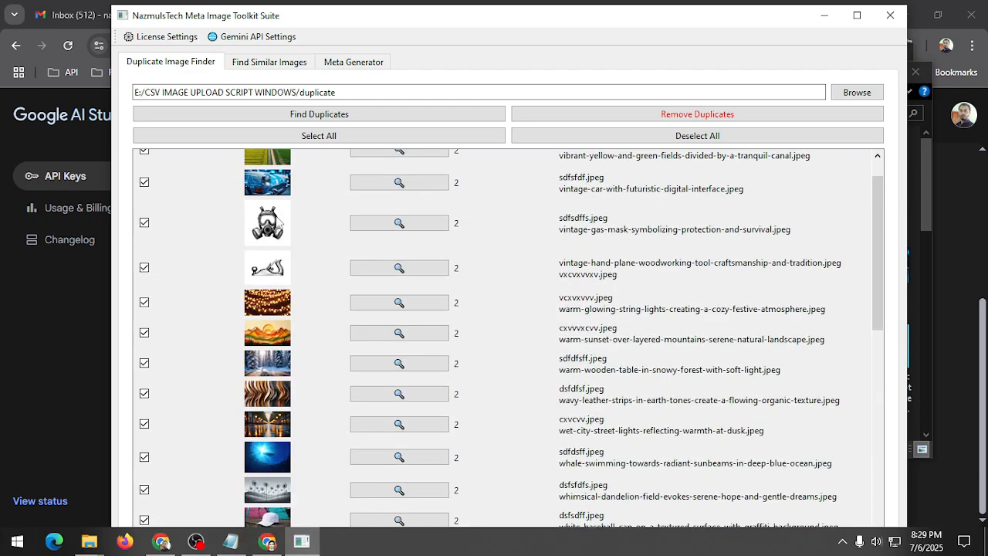
pyautogui.scroll(-4, 463, 308)
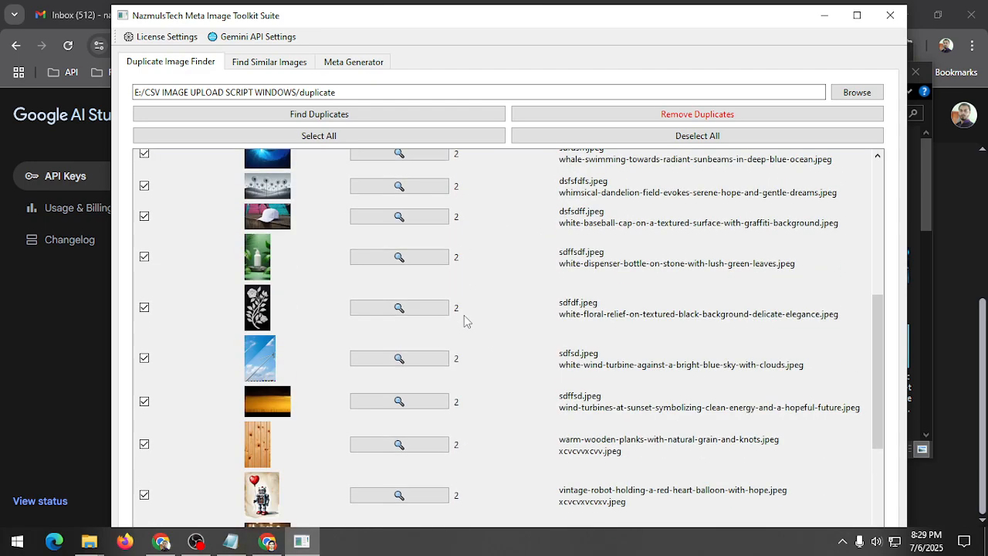
pyautogui.scroll(-2, 464, 316)
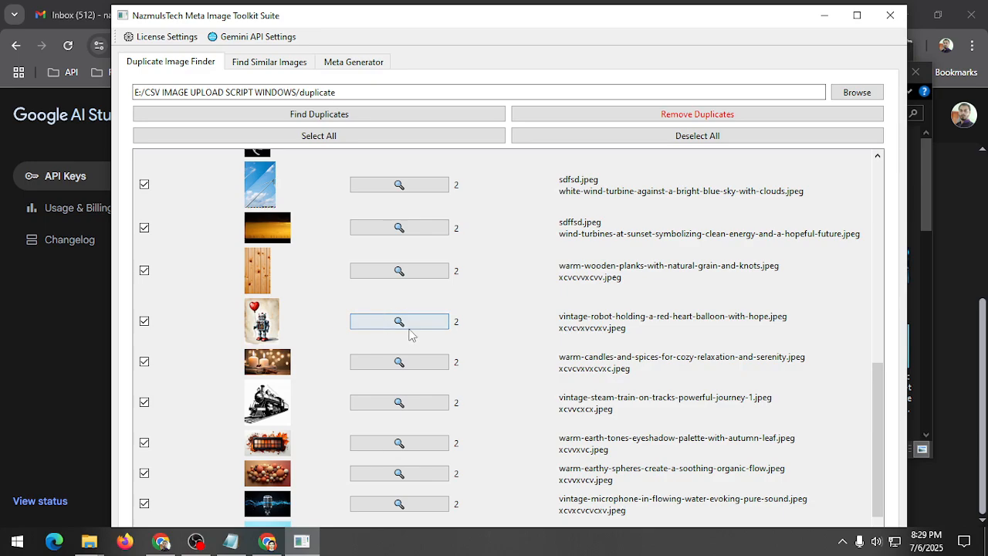
pyautogui.click(410, 325)
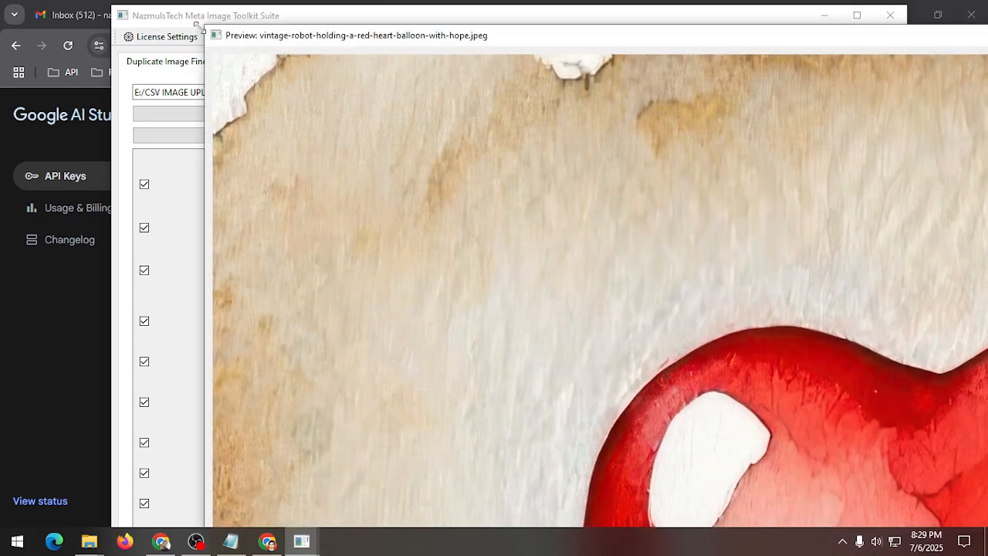
pyautogui.press('Escape')
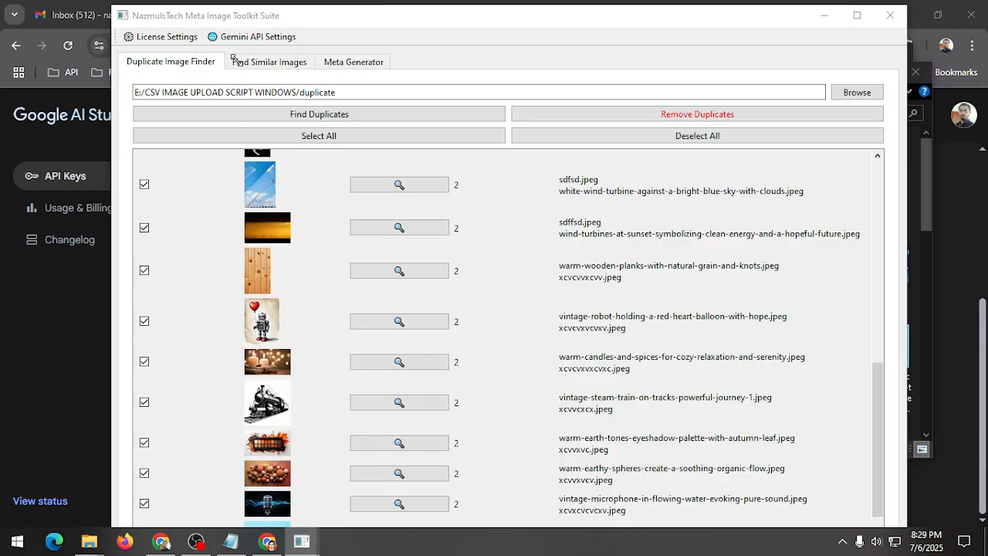
pyautogui.click(414, 325)
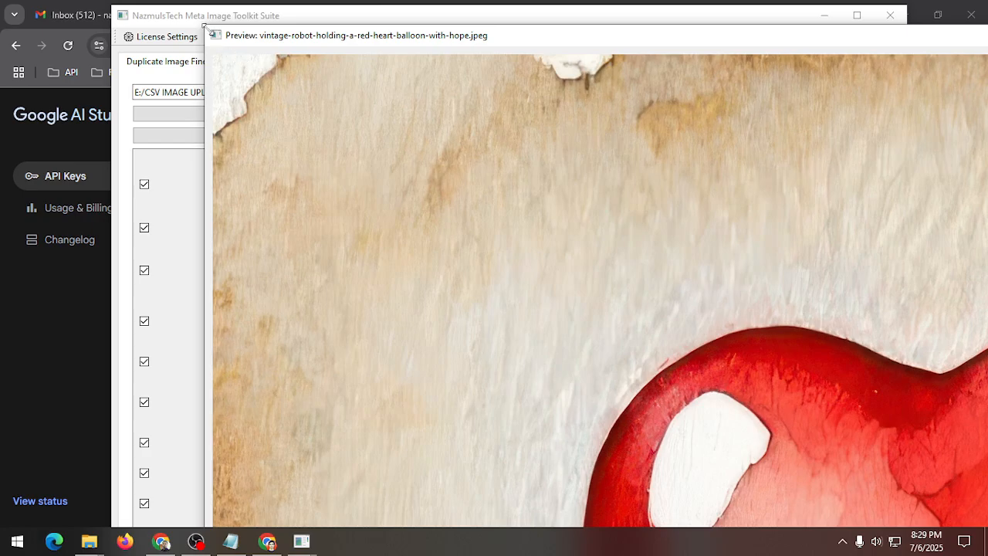
pyautogui.press('Escape')
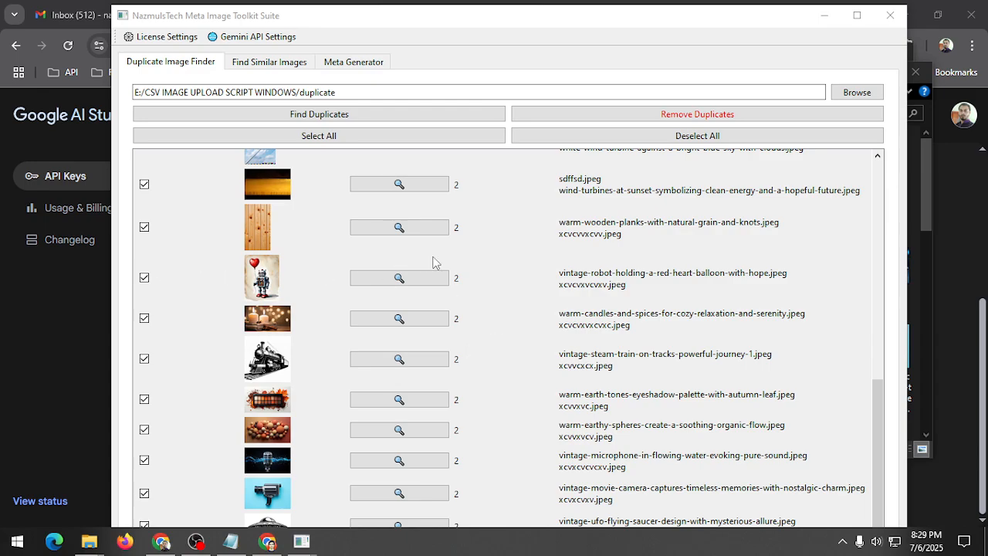
# Step: Go through the whole duplicates list again, checking each group's copy count and file names
pyautogui.scroll(5, 407, 257)
pyautogui.scroll(2, 402, 257)
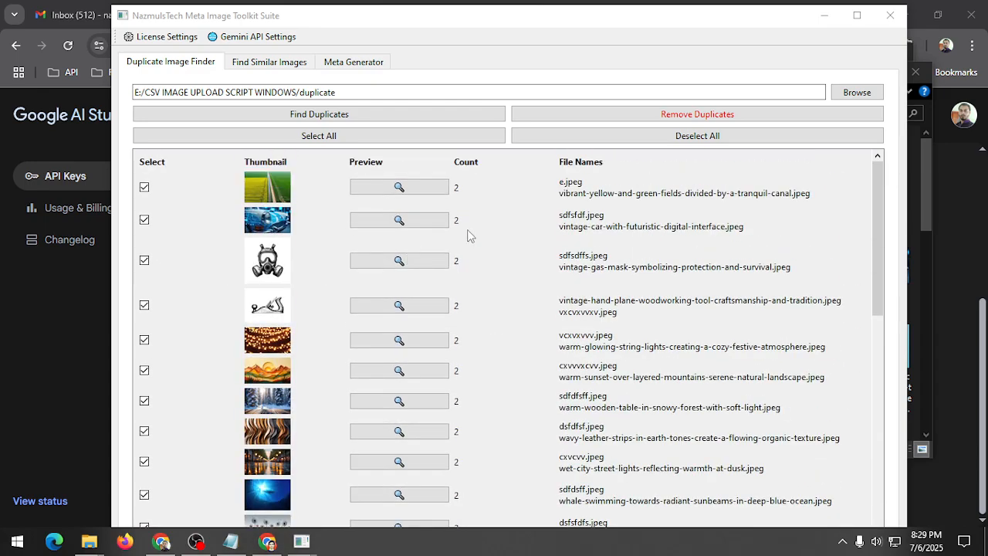
pyautogui.scroll(-10, 470, 234)
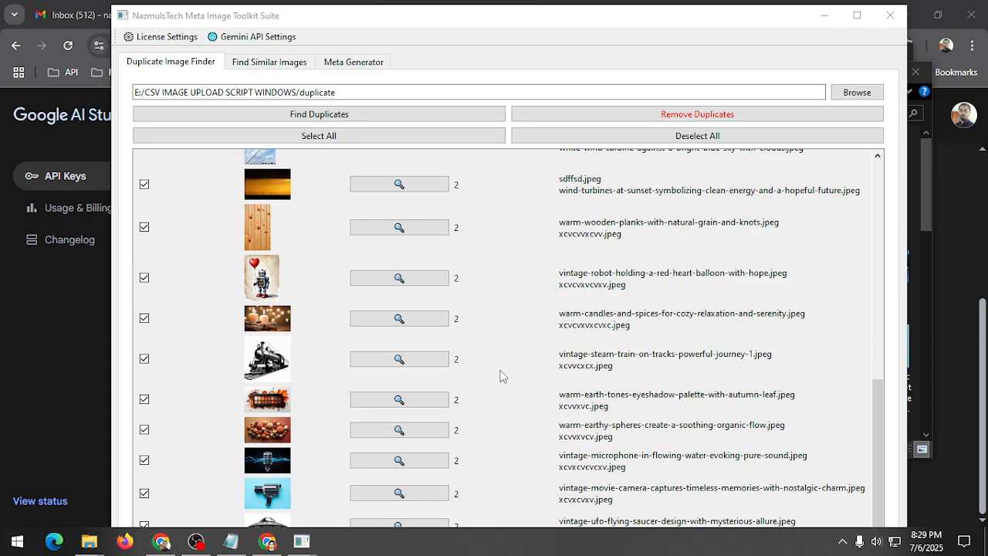
pyautogui.scroll(1, 284, 330)
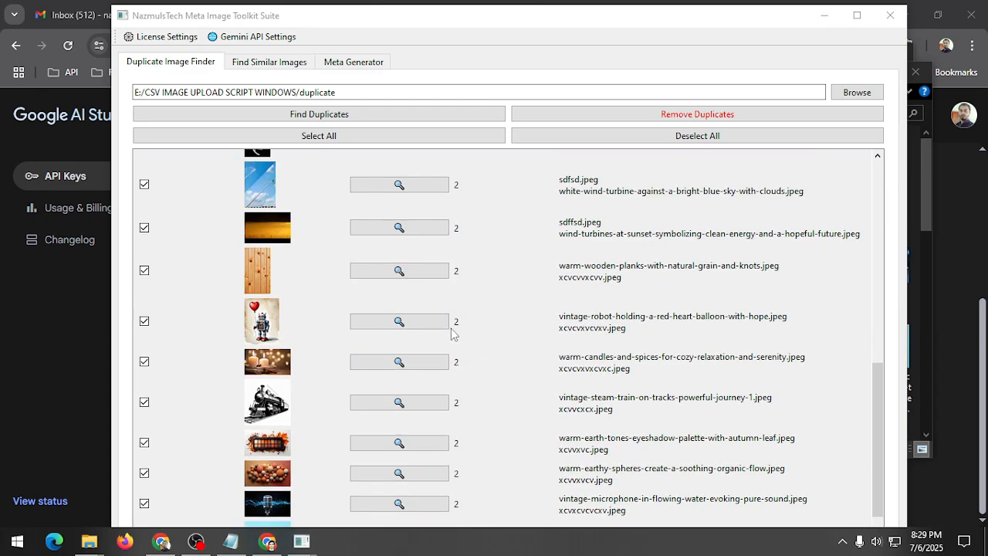
pyautogui.scroll(3, 562, 260)
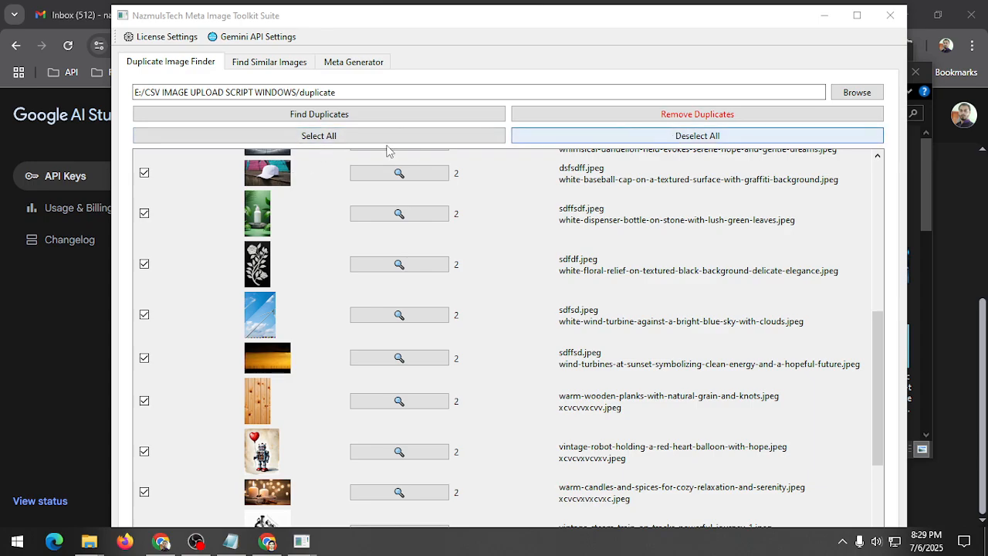
# Step: Try unchecking the baseball cap and dispenser bottle groups and clearing the whole selection, with every group reselected after each
pyautogui.click(145, 173)
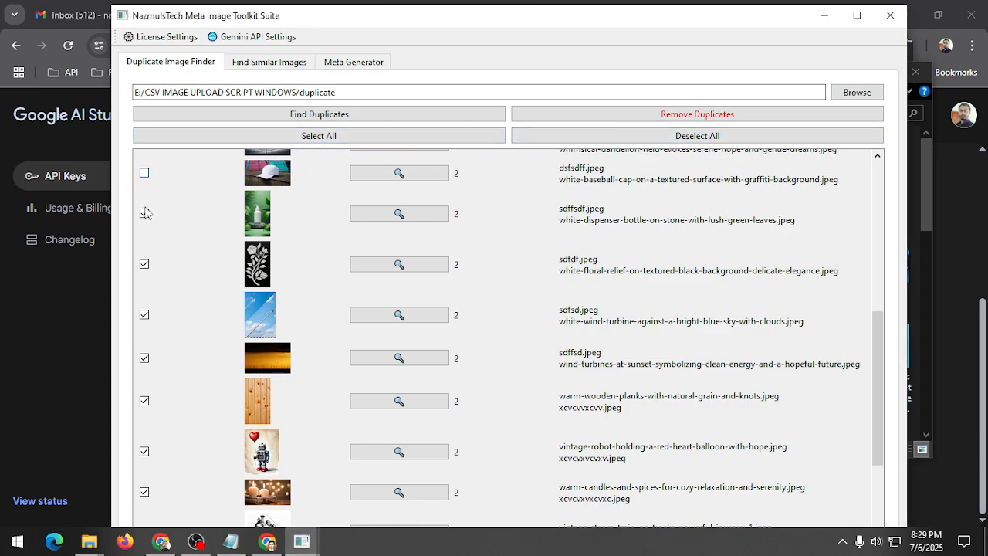
pyautogui.click(144, 214)
pyautogui.click(344, 138)
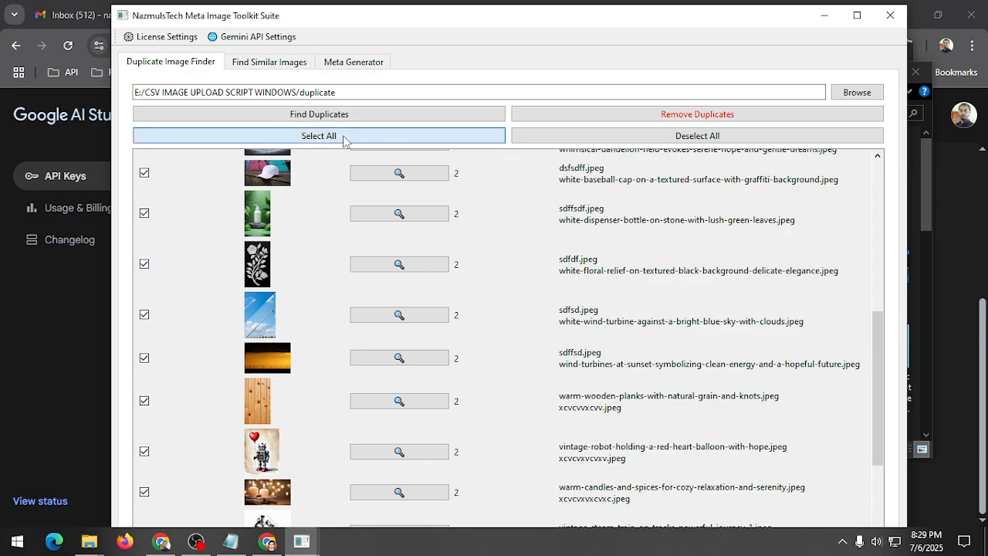
pyautogui.click(702, 141)
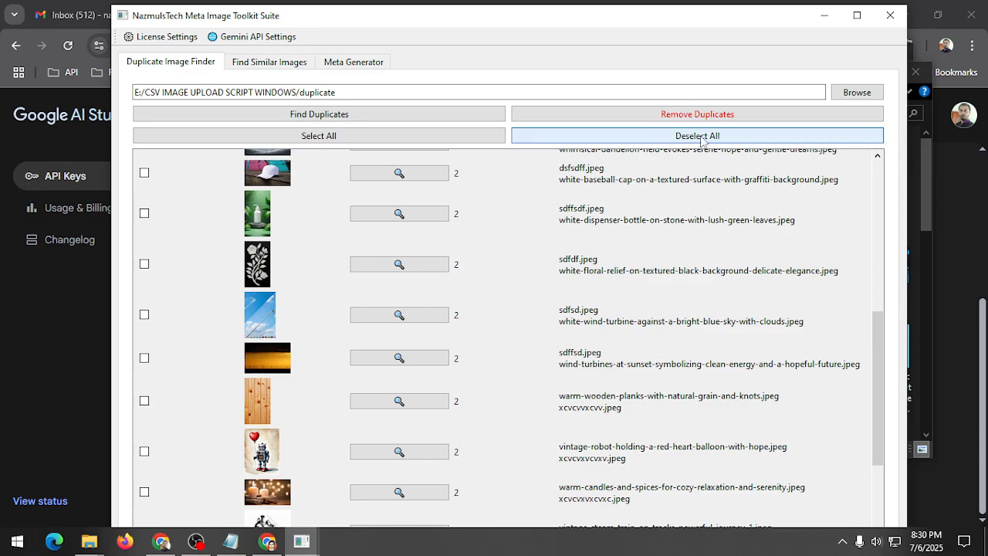
pyautogui.click(394, 138)
# Step: Remove all selected duplicate images, keeping one copy per group, and confirm the deletion
pyautogui.scroll(3, 465, 282)
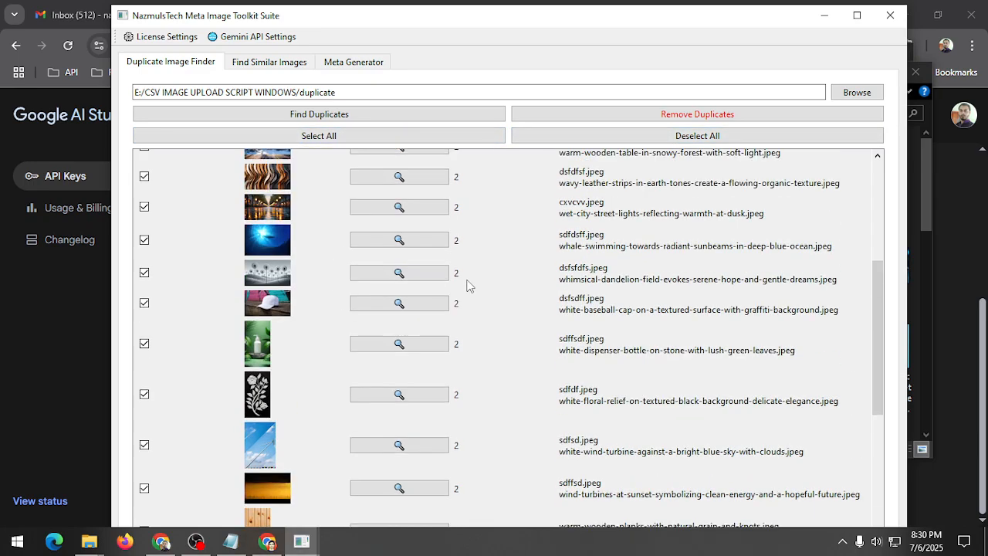
pyautogui.click(694, 116)
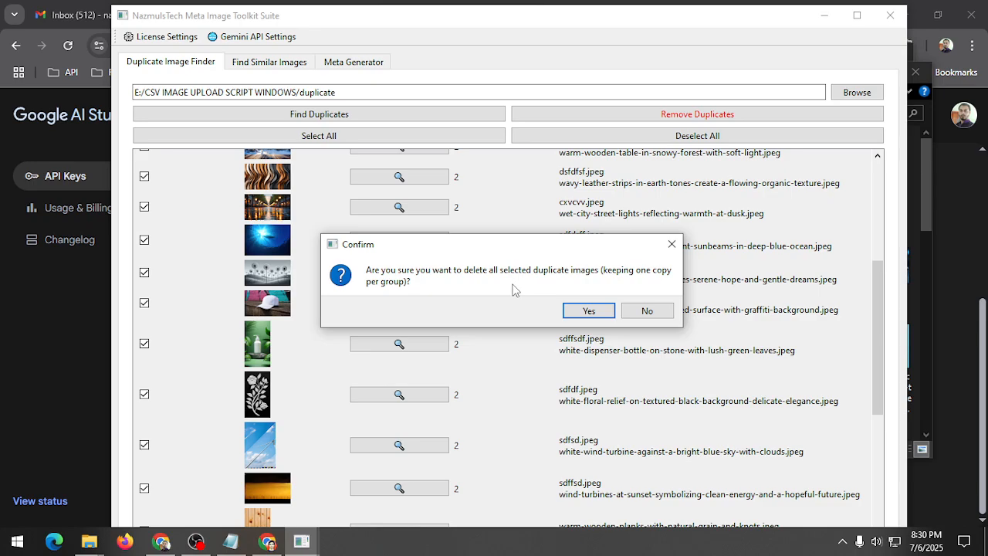
pyautogui.click(589, 311)
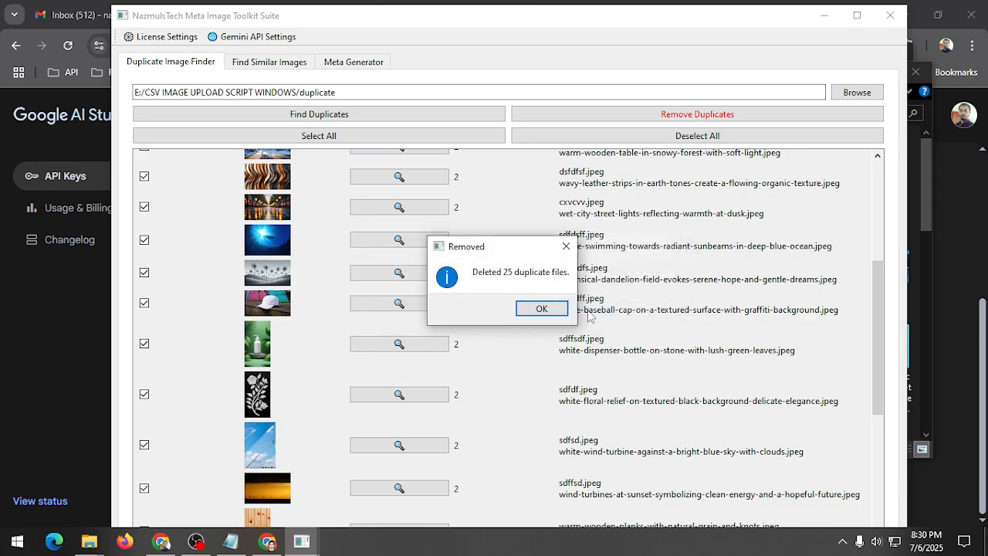
pyautogui.click(542, 309)
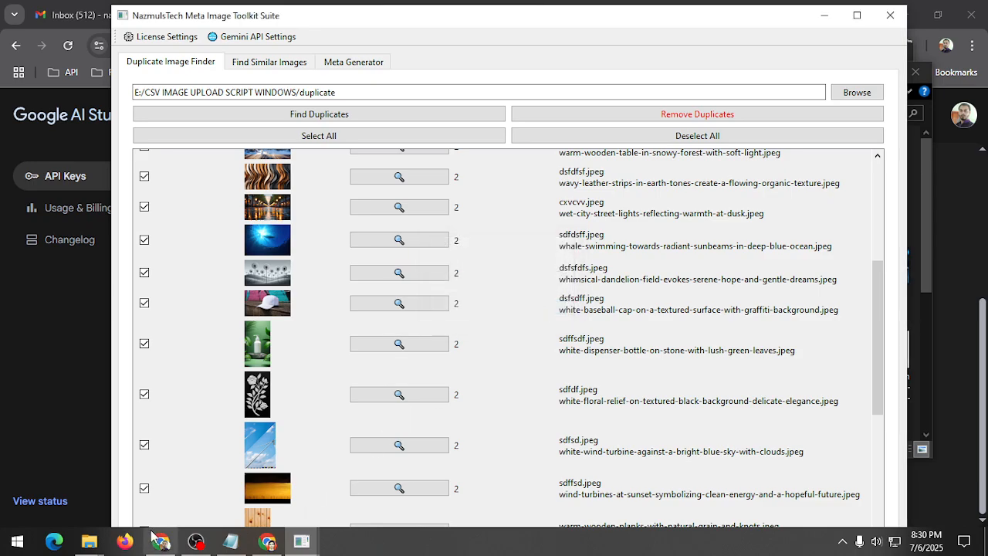
# Step: Switch to the File Explorer window showing the duplicate folder
pyautogui.click(55, 541)
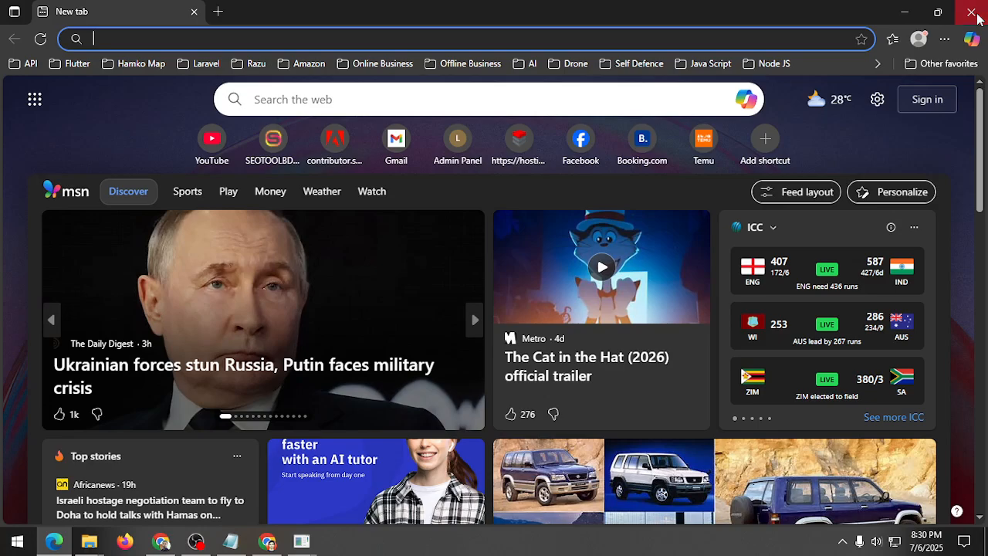
pyautogui.click(971, 9)
pyautogui.moveTo(89, 542)
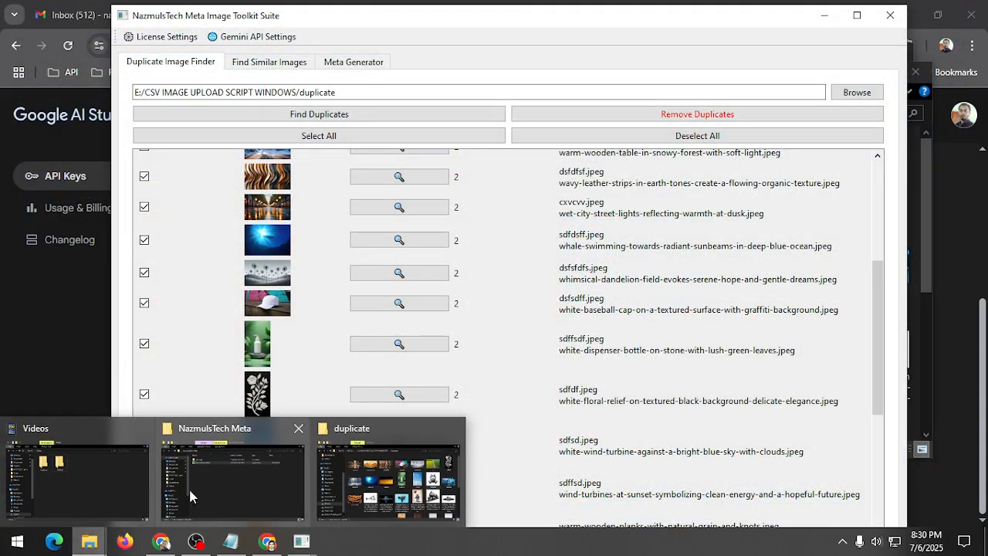
pyautogui.click(404, 488)
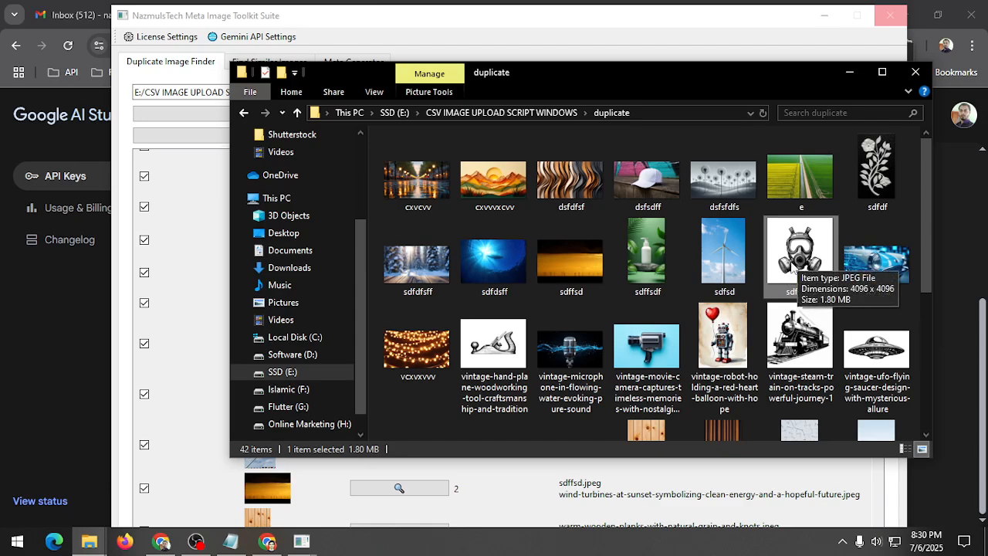
# Step: Examine the thumbnails in the duplicate folder to check whether any repeated pictures remain
pyautogui.scroll(-5, 752, 326)
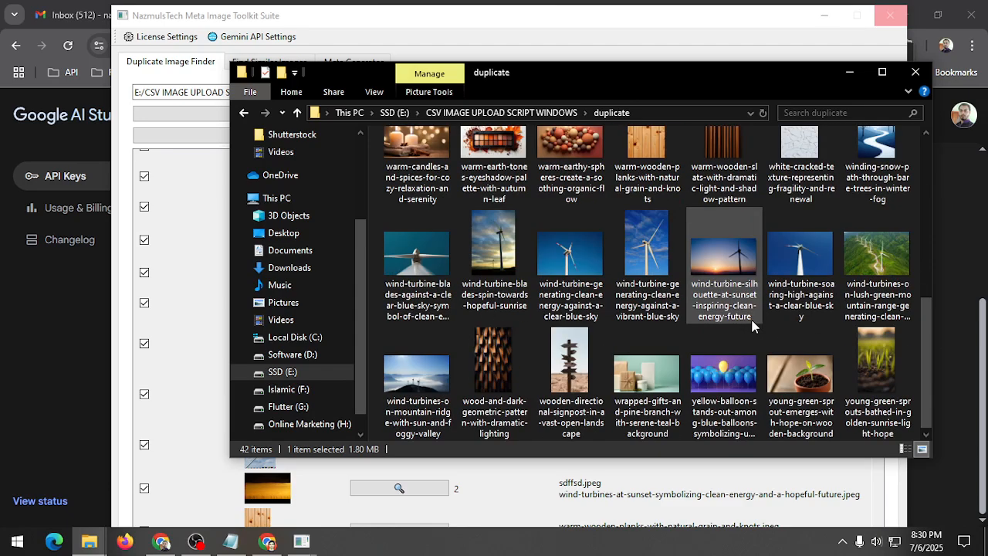
pyautogui.scroll(3, 752, 327)
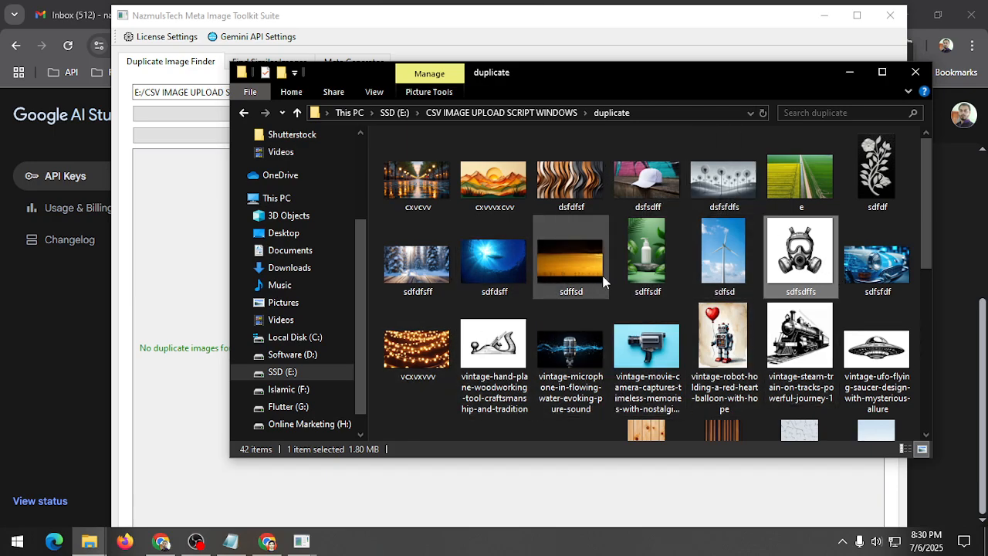
pyautogui.moveTo(618, 79); pyautogui.dragTo(535, 121)
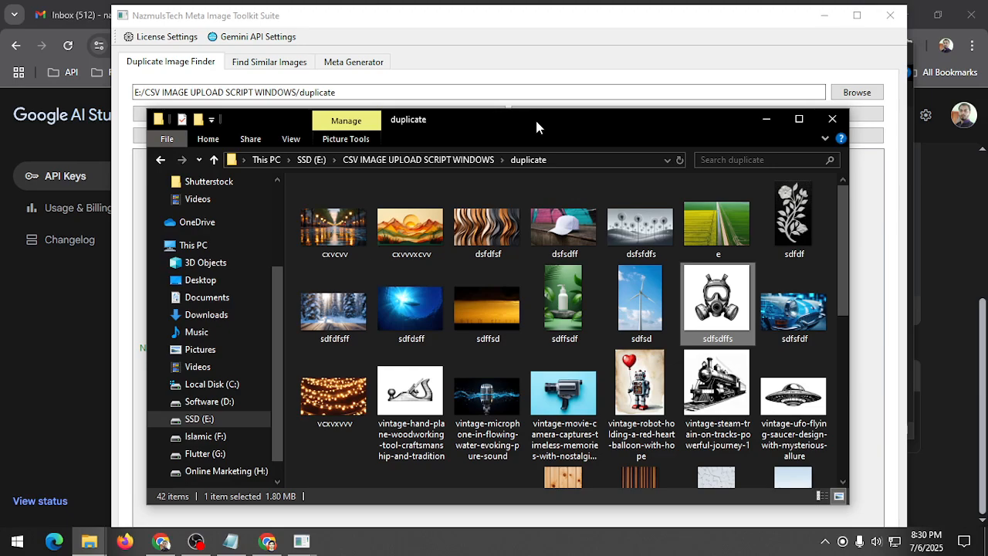
pyautogui.moveTo(618, 116)
pyautogui.mouseDown()
pyautogui.moveTo(622, 46)
pyautogui.moveTo(617, 108)
pyautogui.mouseUp()
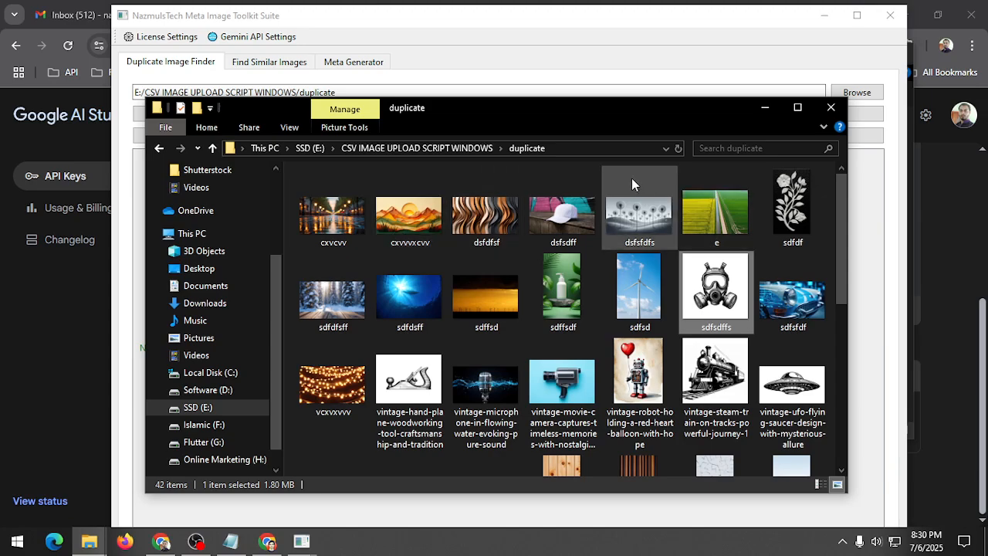
pyautogui.click(329, 205)
pyautogui.click(460, 222)
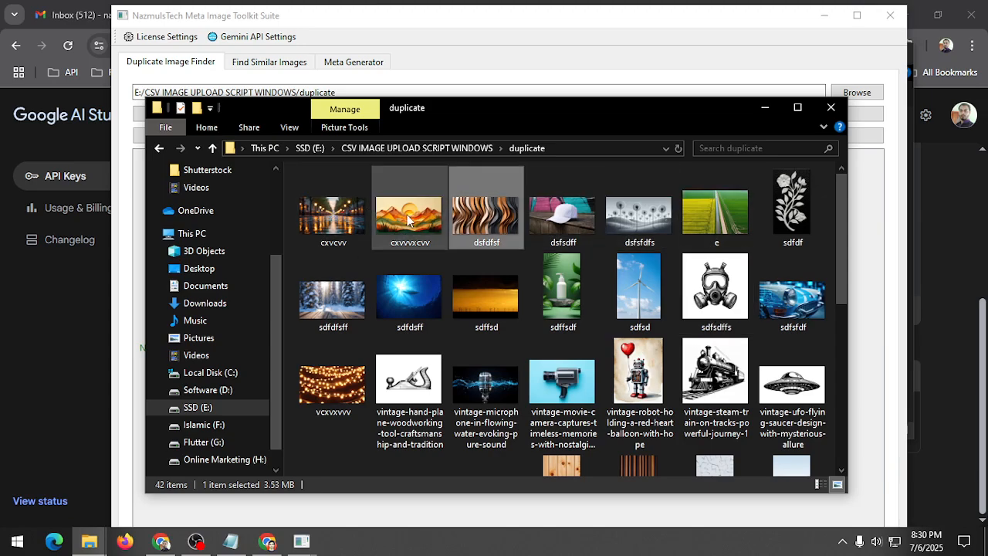
pyautogui.click(581, 224)
pyautogui.click(644, 224)
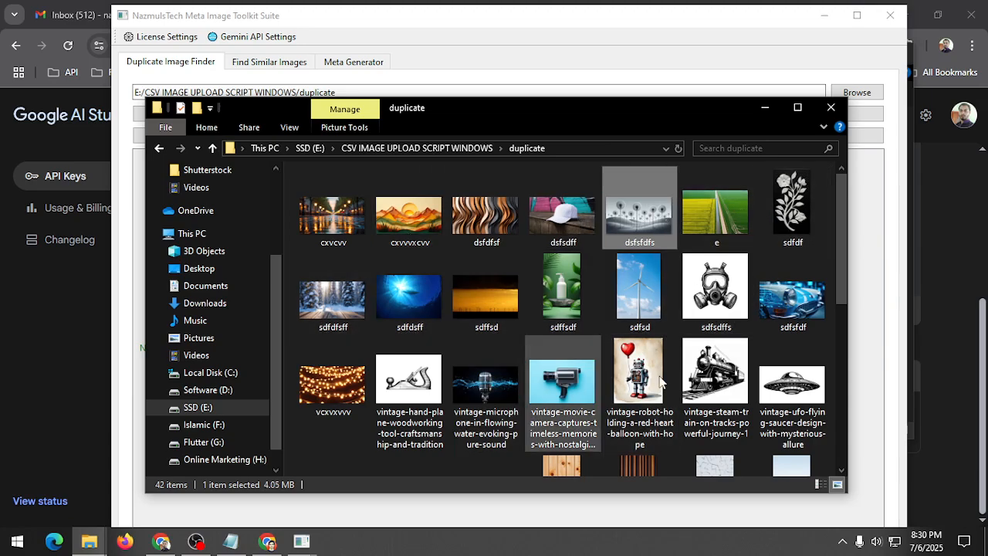
# Step: Move the duplicate folder window out of the way and open the toolkit's Find Similar Images tool
pyautogui.click(834, 114)
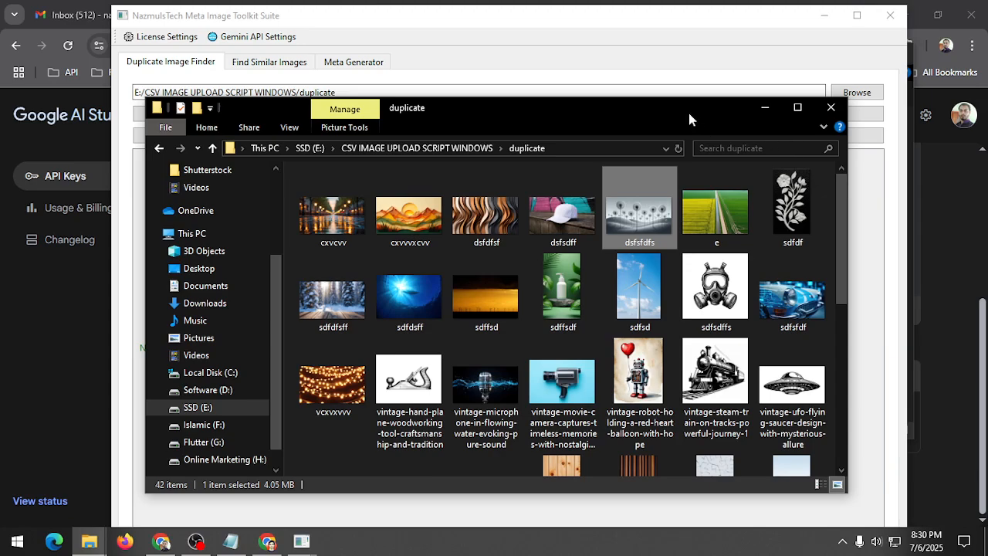
pyautogui.moveTo(688, 112); pyautogui.dragTo(688, 173)
pyautogui.click(288, 68)
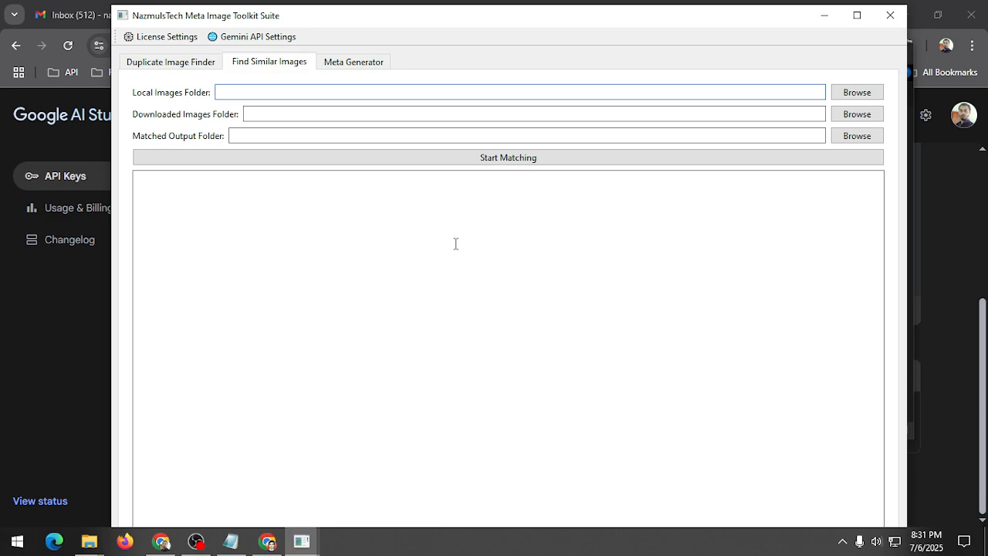
# Step: Switch to Chrome, open the Adobe Stock contributor portal in a new tab and show the uploaded files in review
pyautogui.click(162, 540)
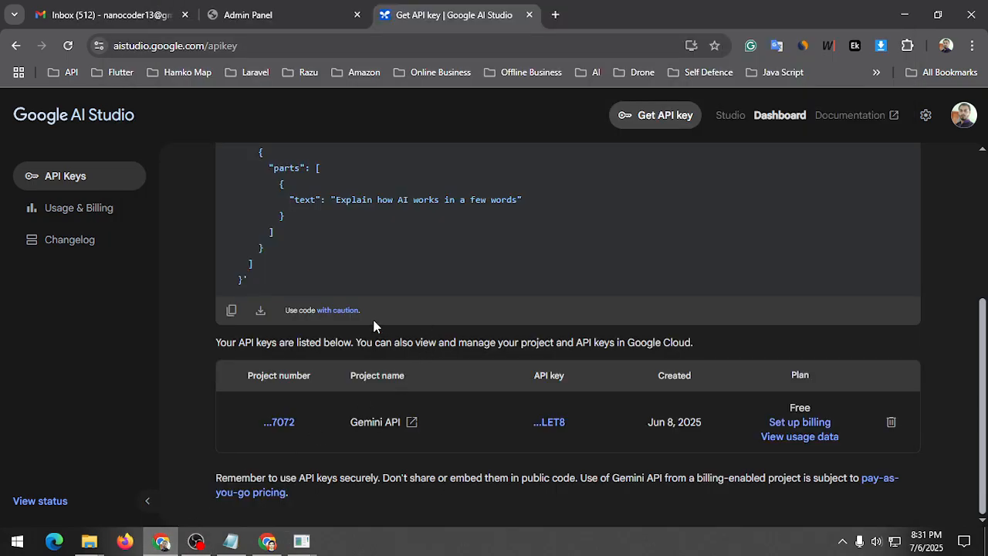
pyautogui.click(555, 13)
pyautogui.write('ad')
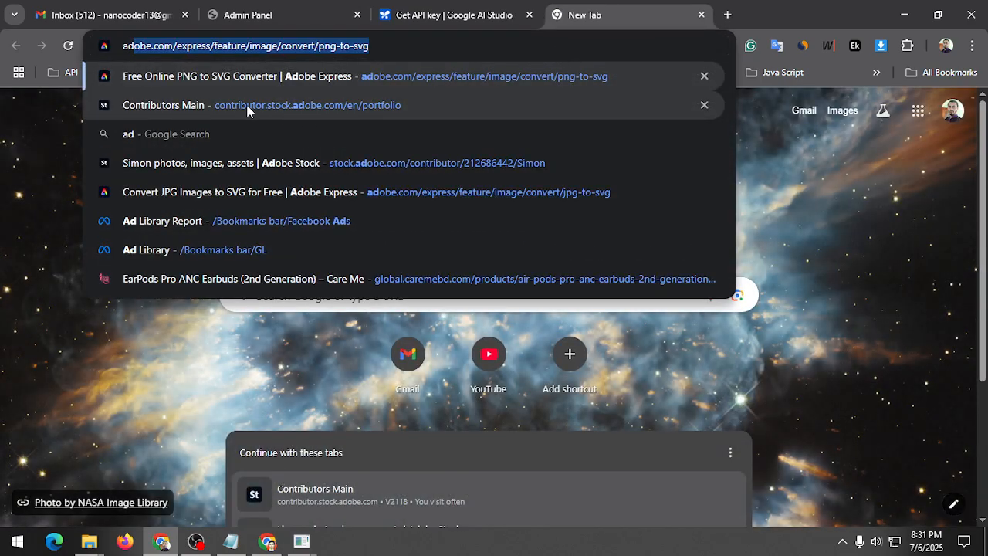
pyautogui.click(246, 104)
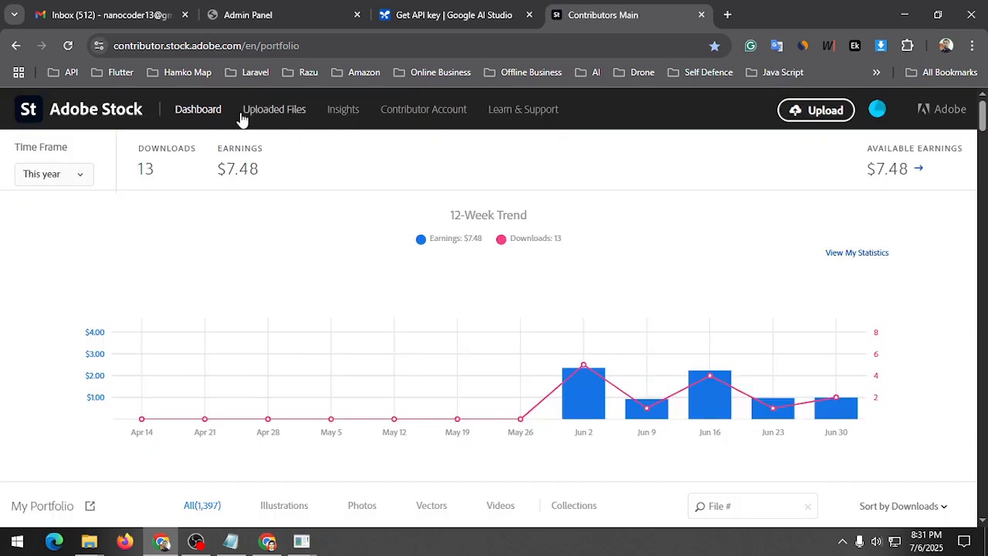
pyautogui.click(280, 110)
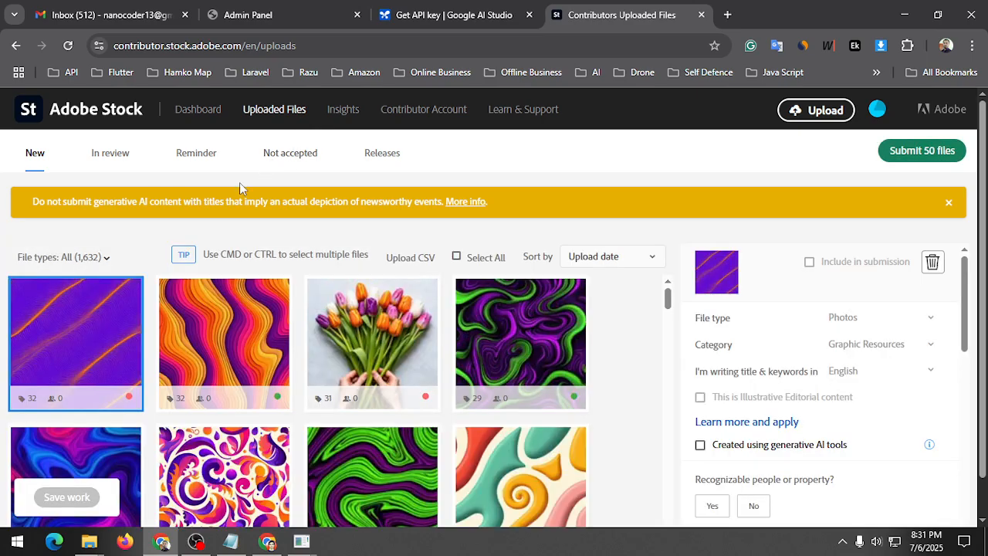
pyautogui.click(112, 154)
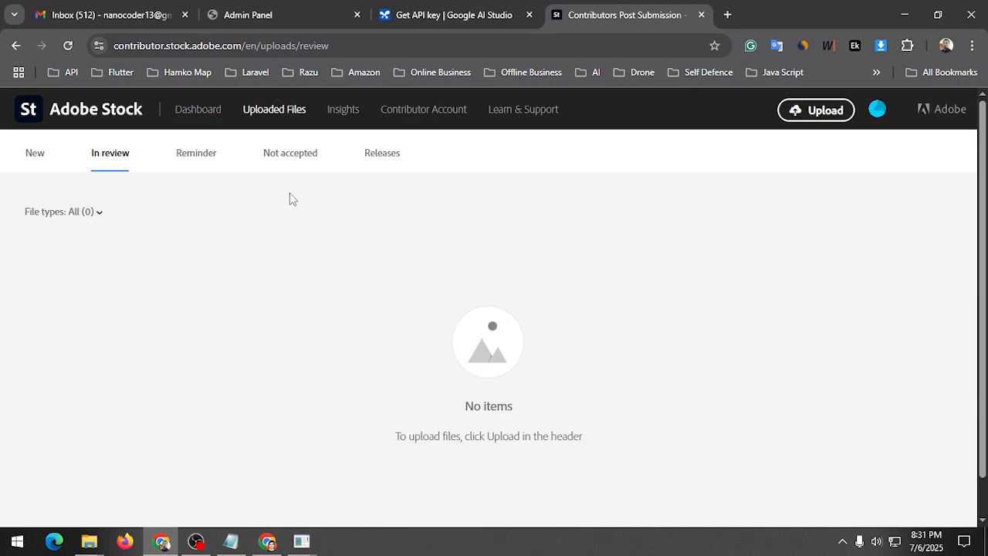
# Step: Review the Not accepted uploads on Adobe Stock and return to the files in review
pyautogui.click(309, 157)
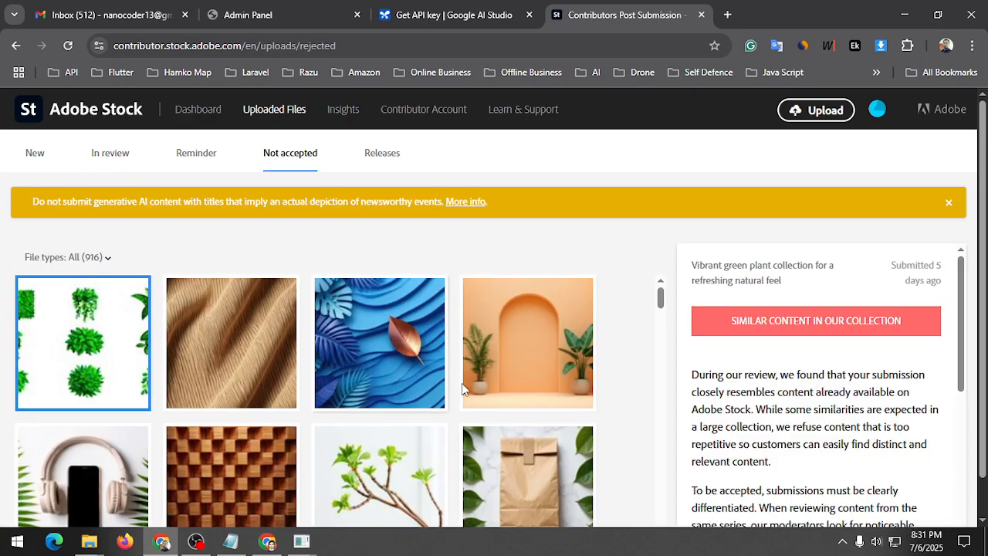
pyautogui.click(118, 163)
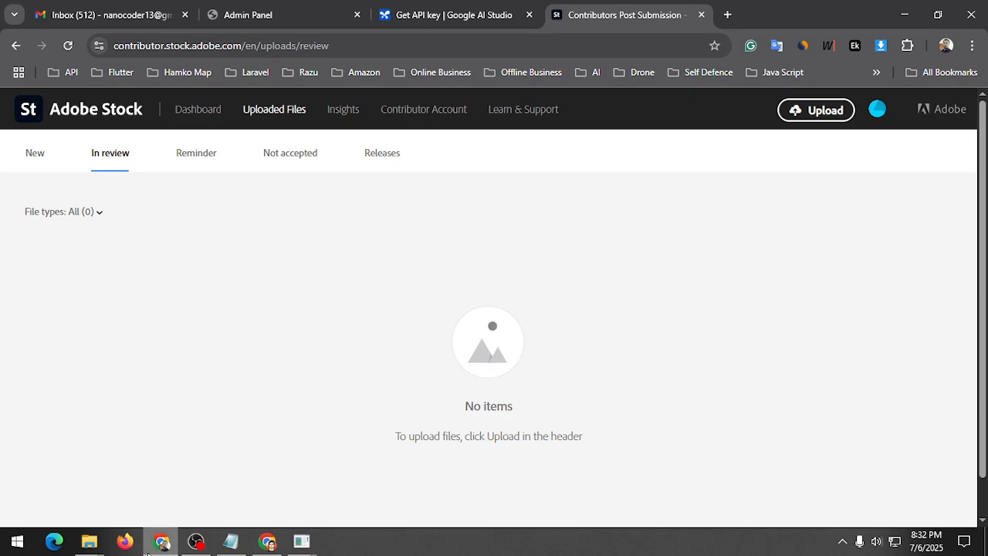
# Step: Switch to File Explorer, go to the Image compare folder and view the pictures in its not accepted subfolder
pyautogui.click(105, 546)
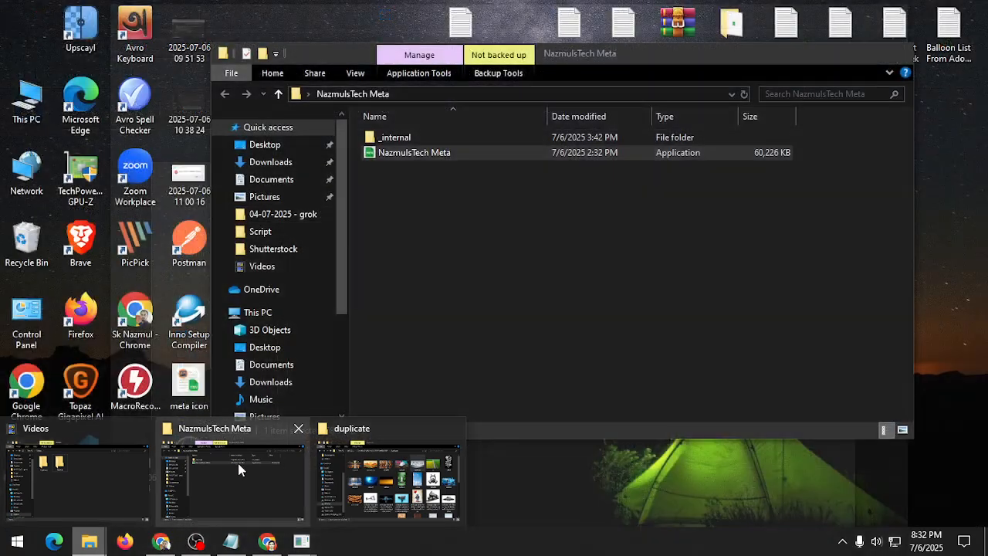
pyautogui.click(386, 475)
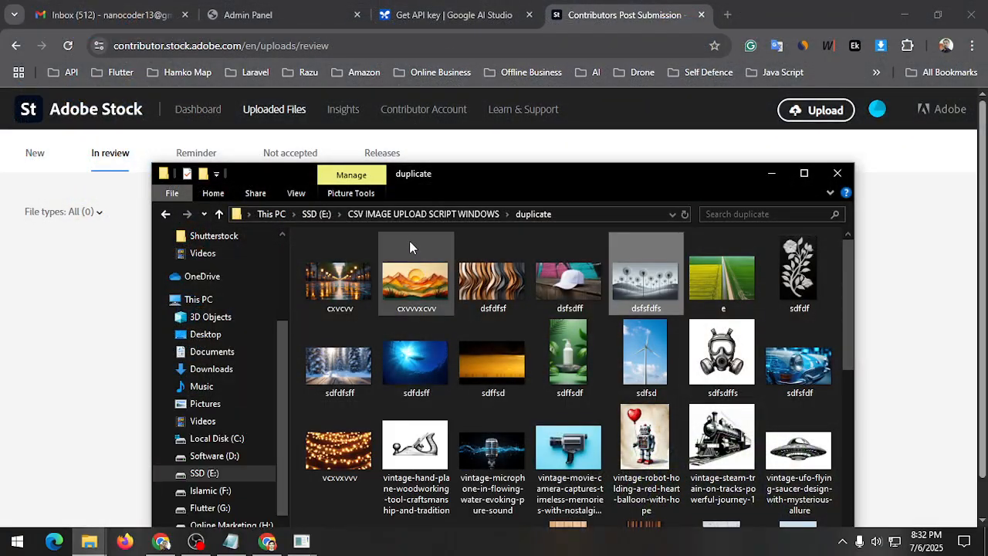
pyautogui.click(379, 214)
pyautogui.doubleClick(379, 273)
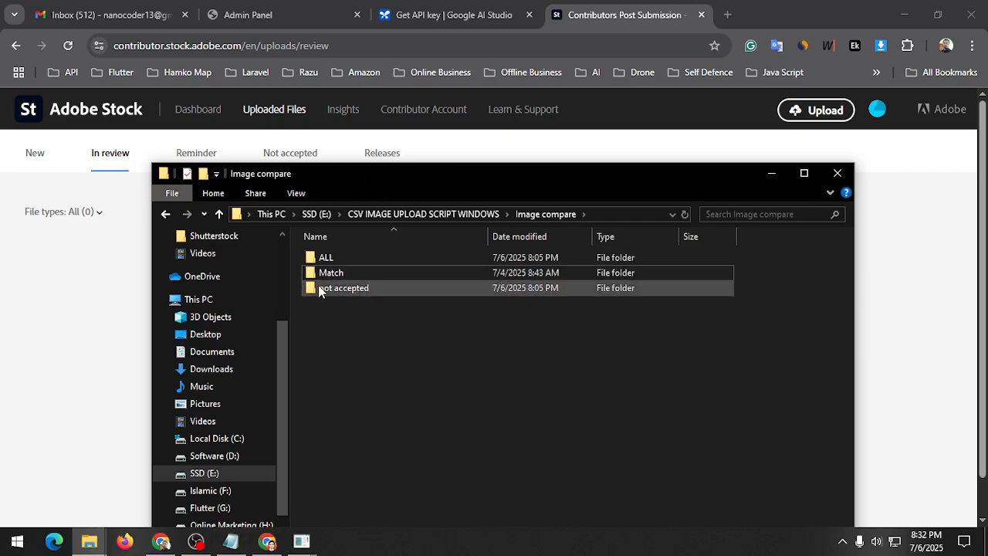
pyautogui.doubleClick(347, 288)
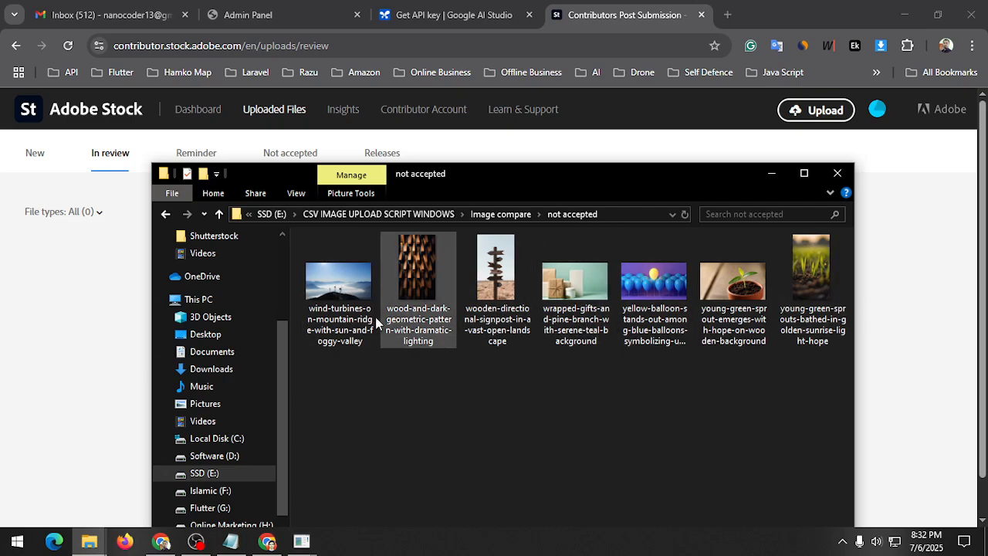
pyautogui.click(219, 214)
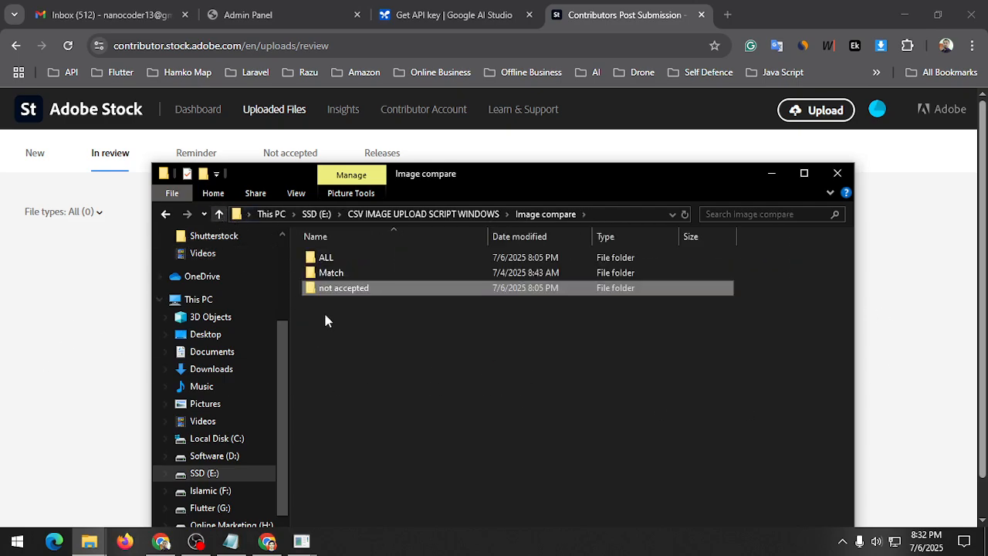
# Step: Check the contents of the ALL and Match subfolders and return to the Image compare folder
pyautogui.doubleClick(351, 257)
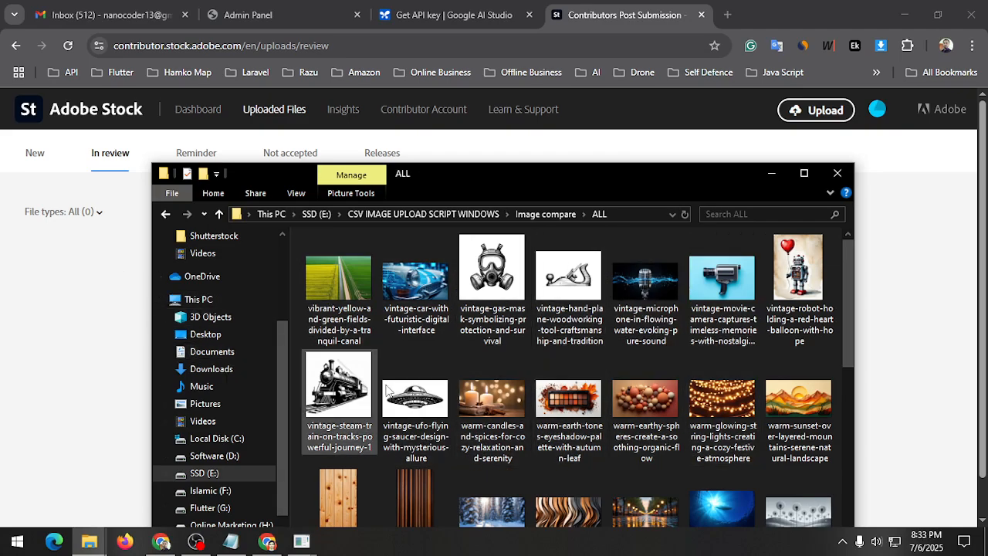
pyautogui.click(219, 214)
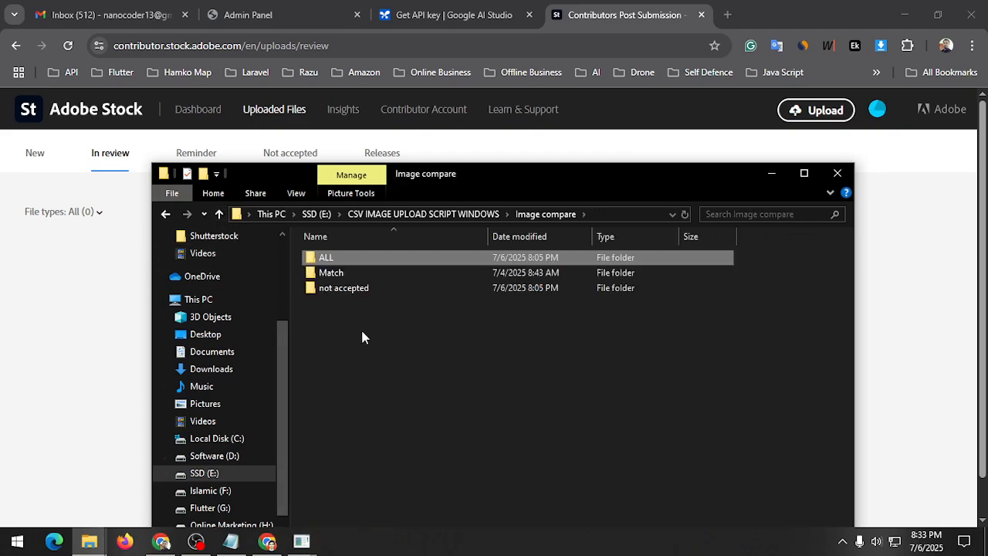
pyautogui.doubleClick(331, 273)
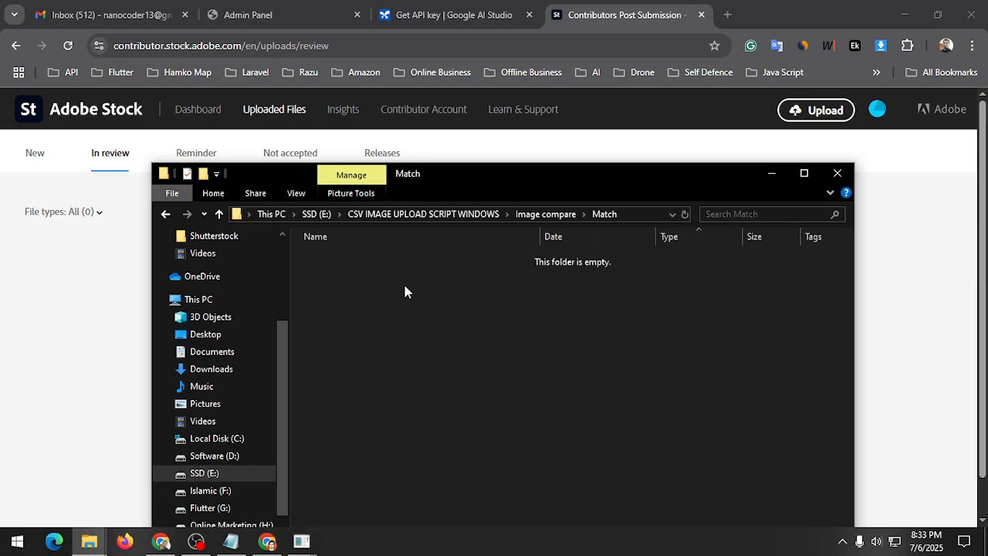
pyautogui.click(219, 213)
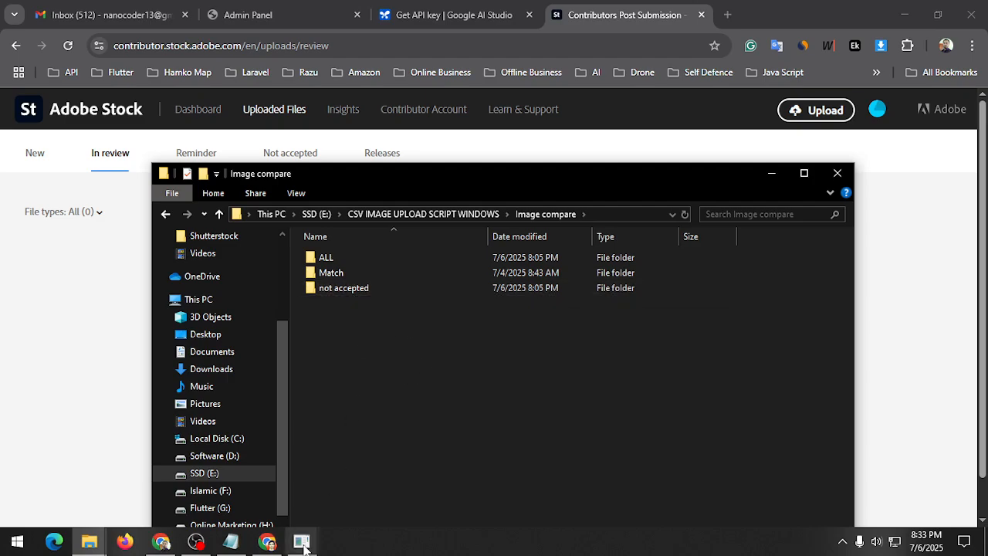
# Step: Switch to the NazmulsTech Meta Image Toolkit Suite window showing the Find Similar Images tool
pyautogui.moveTo(299, 548)
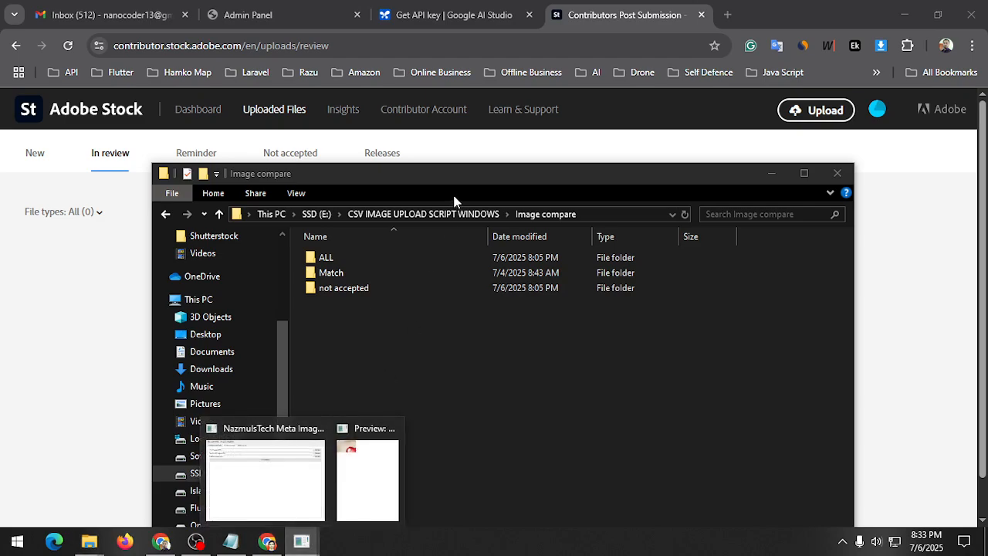
pyautogui.click(283, 465)
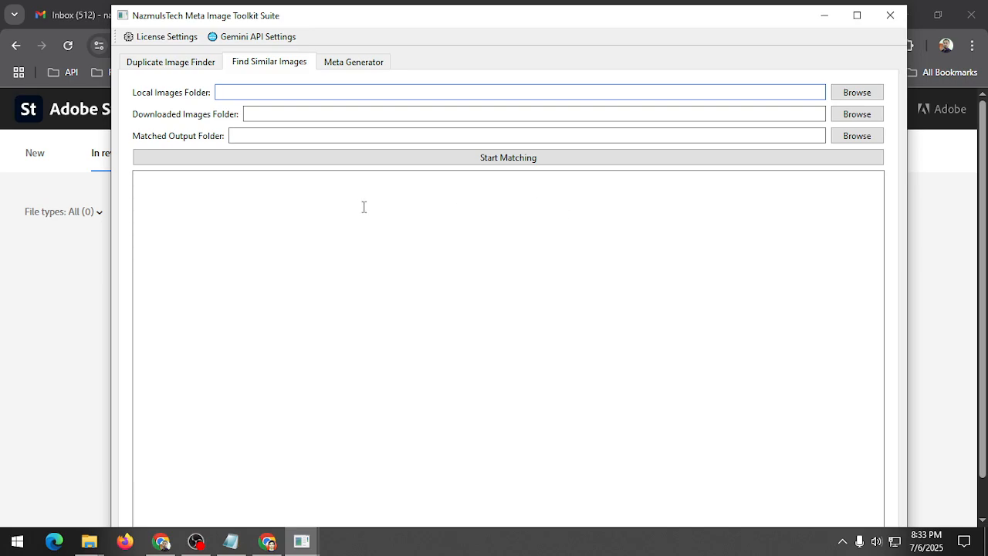
pyautogui.click(83, 264)
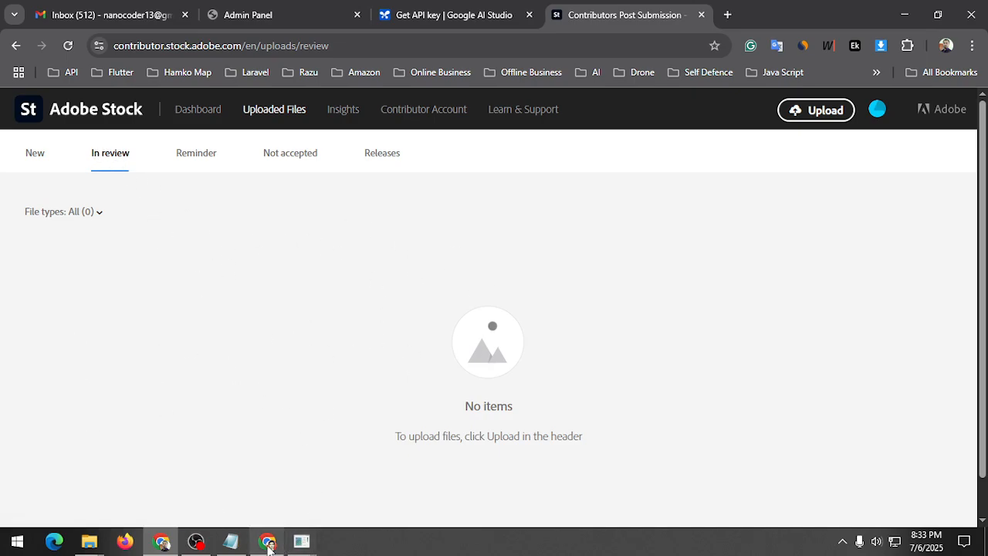
pyautogui.click(105, 545)
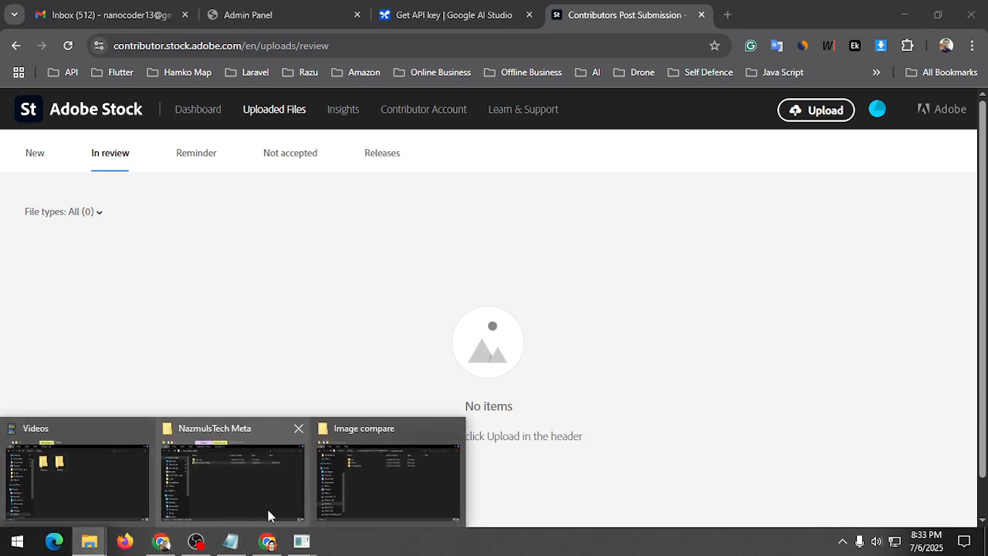
pyautogui.moveTo(302, 540)
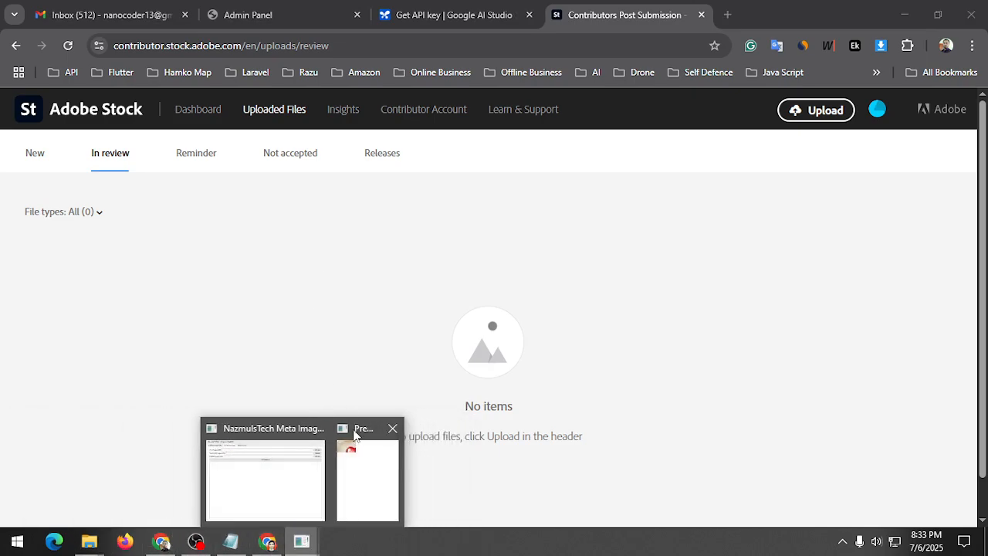
pyautogui.click(270, 489)
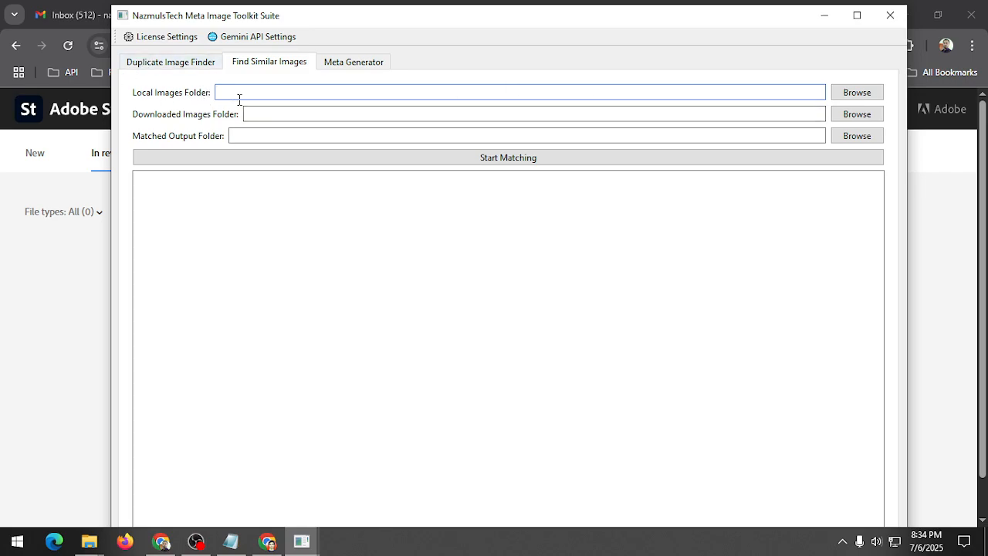
# Step: Set the Local Images Folder to the ALL folder inside Image compare
pyautogui.click(858, 93)
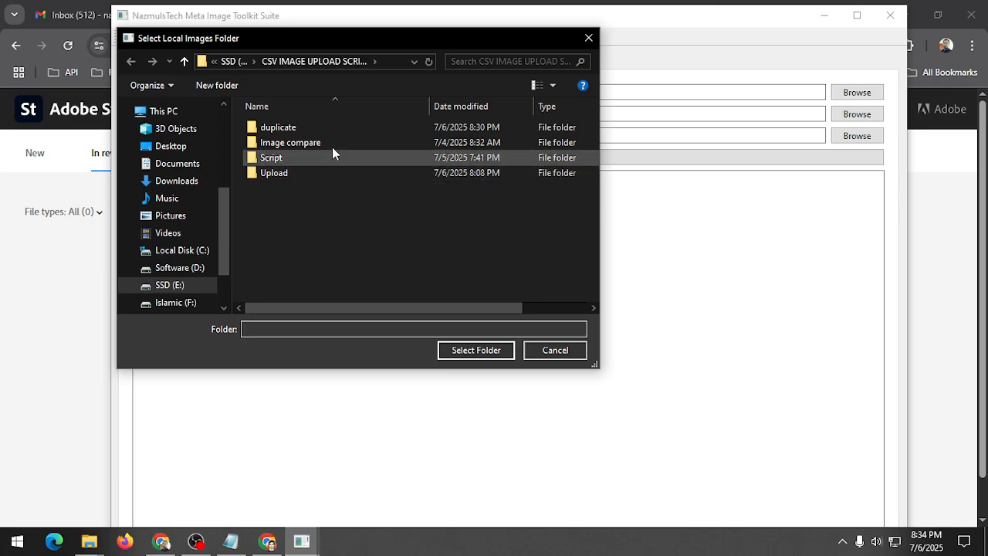
pyautogui.doubleClick(302, 141)
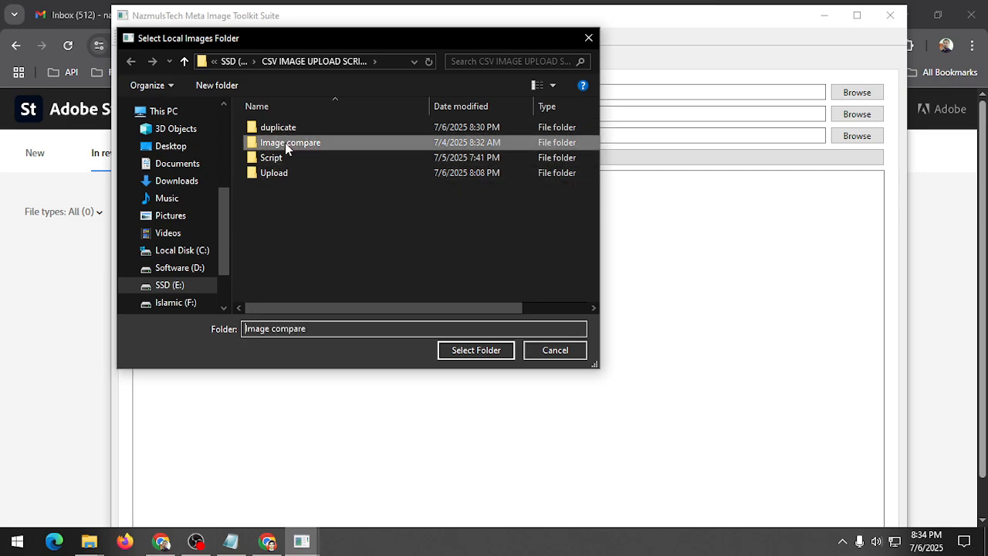
pyautogui.click(286, 128)
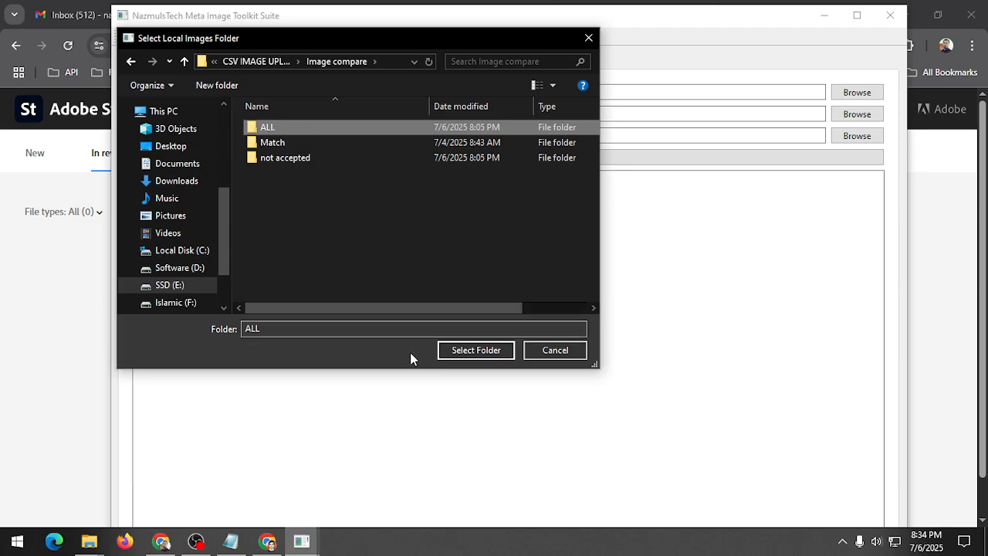
pyautogui.click(474, 352)
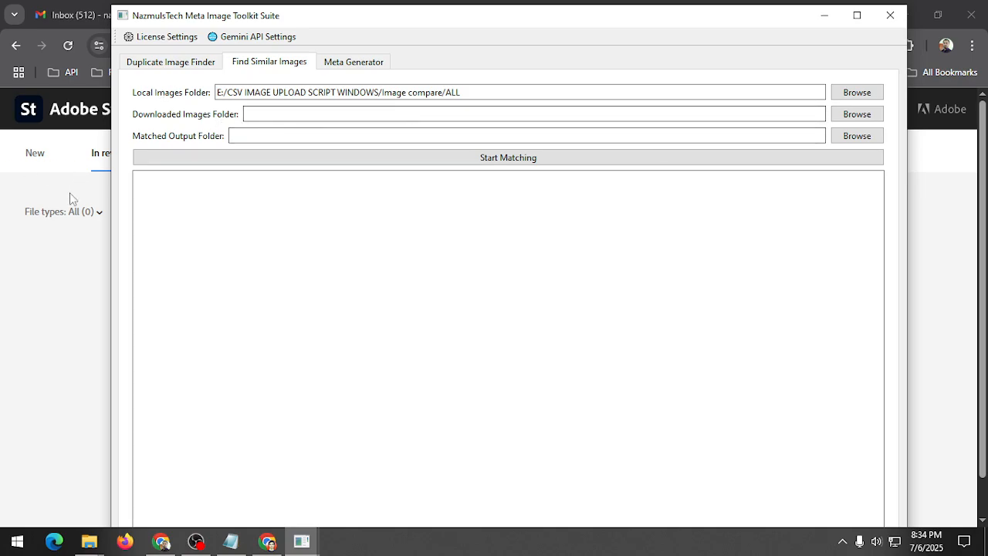
# Step: Set the Downloaded Images Folder to the not accepted folder inside Image compare
pyautogui.click(849, 118)
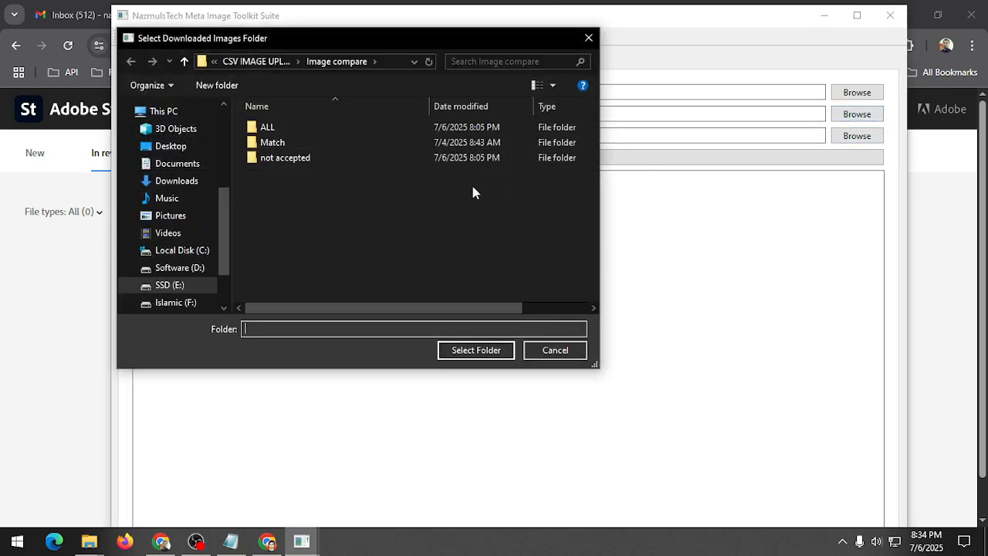
pyautogui.click(285, 158)
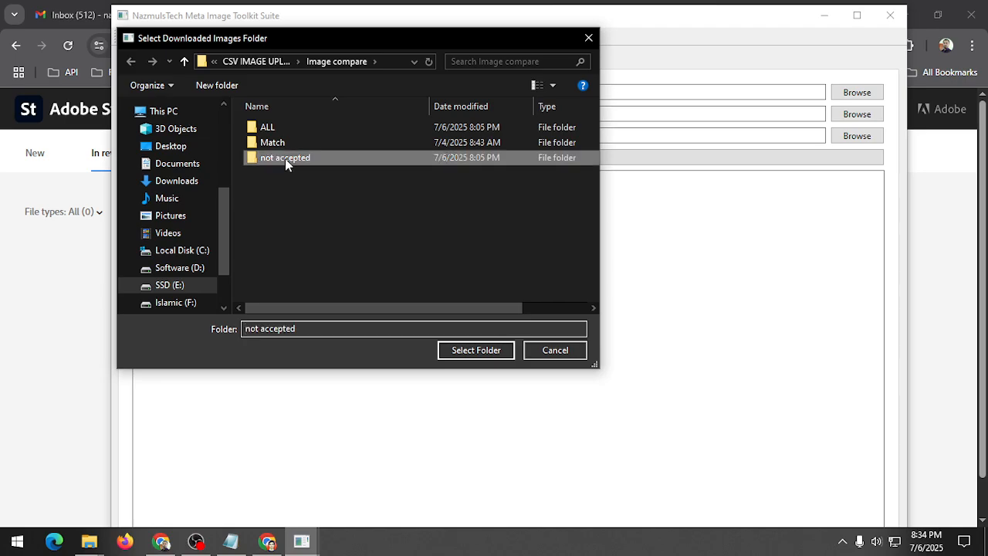
pyautogui.click(476, 350)
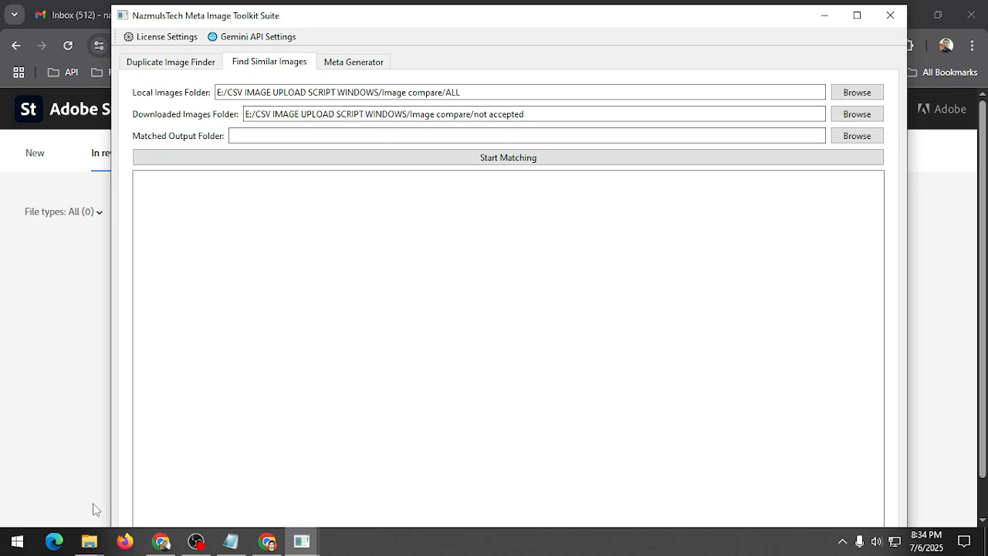
# Step: View the images in the ALL folder in File Explorer and return to the toolkit's Find Similar Images form
pyautogui.moveTo(89, 540)
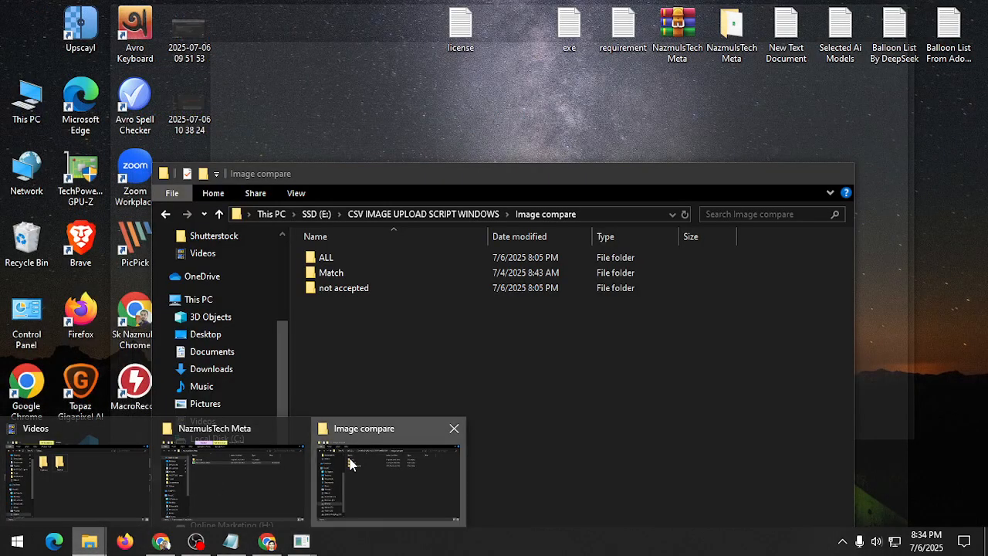
pyautogui.click(349, 462)
pyautogui.doubleClick(332, 259)
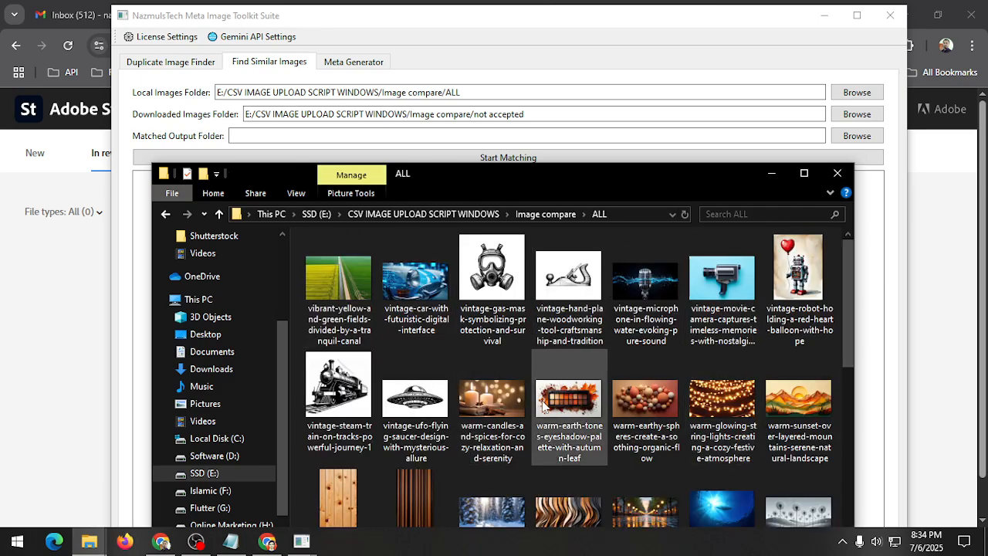
pyautogui.click(51, 294)
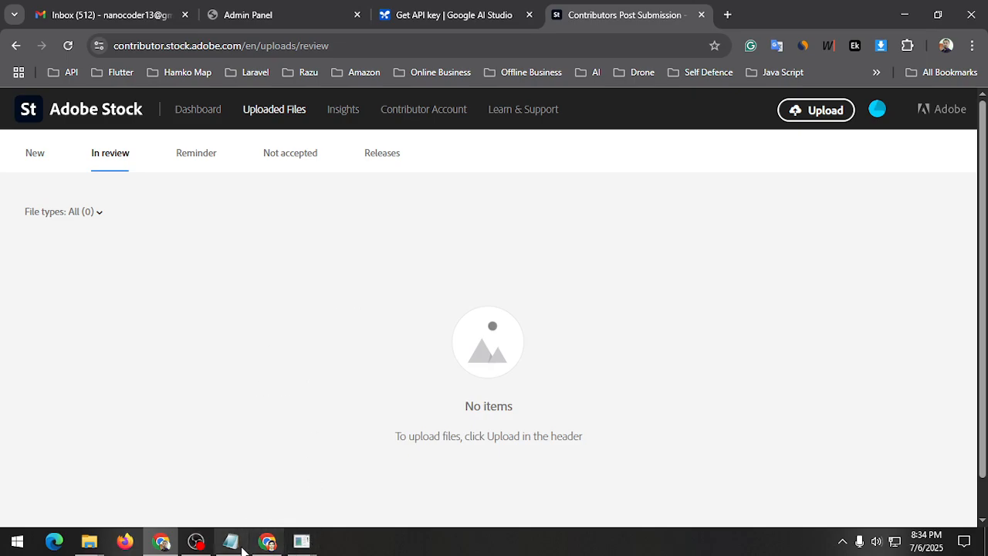
pyautogui.moveTo(91, 542)
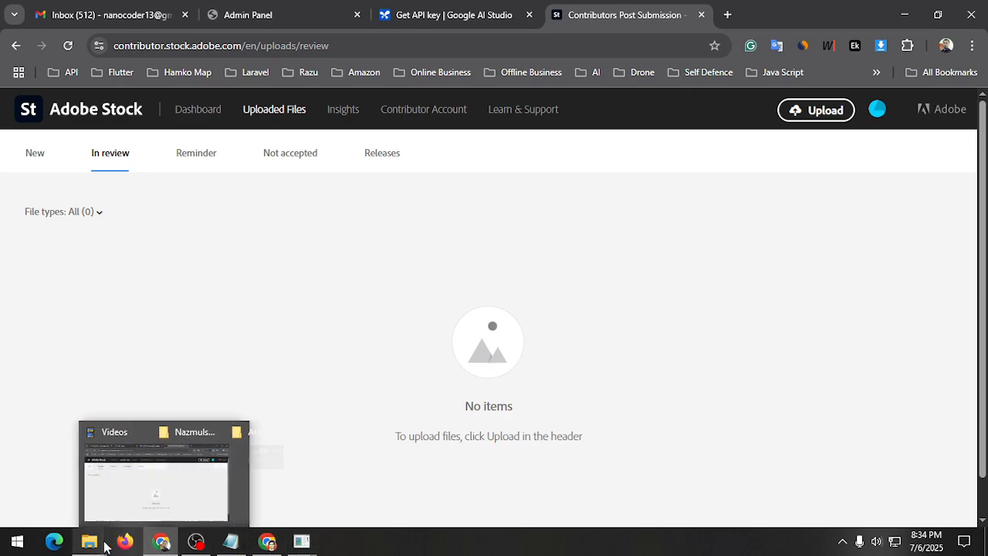
pyautogui.click(379, 487)
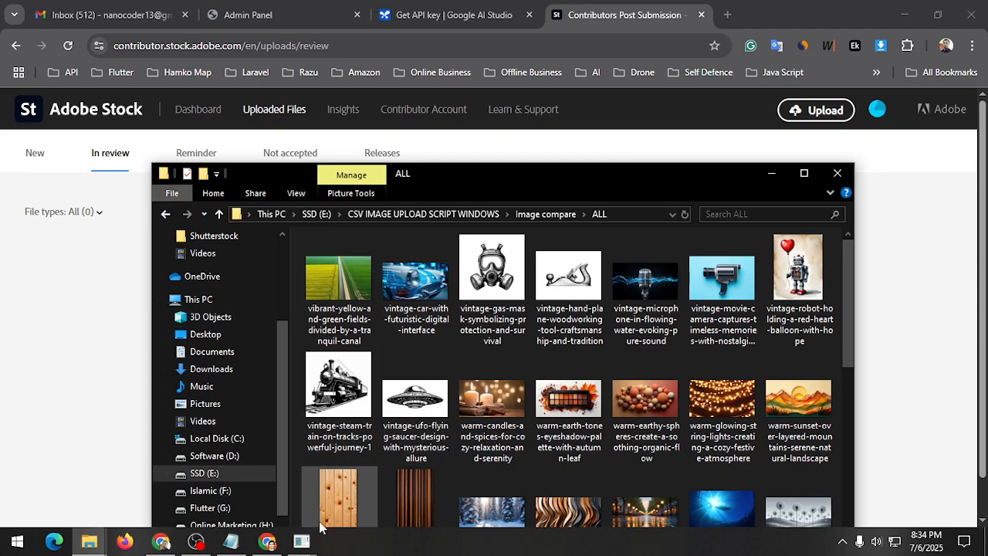
pyautogui.click(301, 541)
pyautogui.click(312, 482)
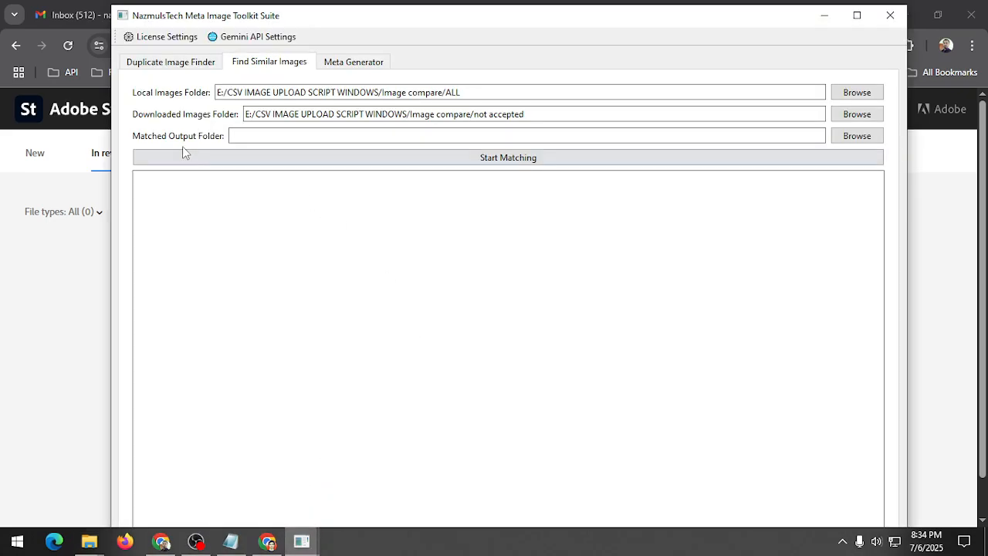
pyautogui.click(229, 142)
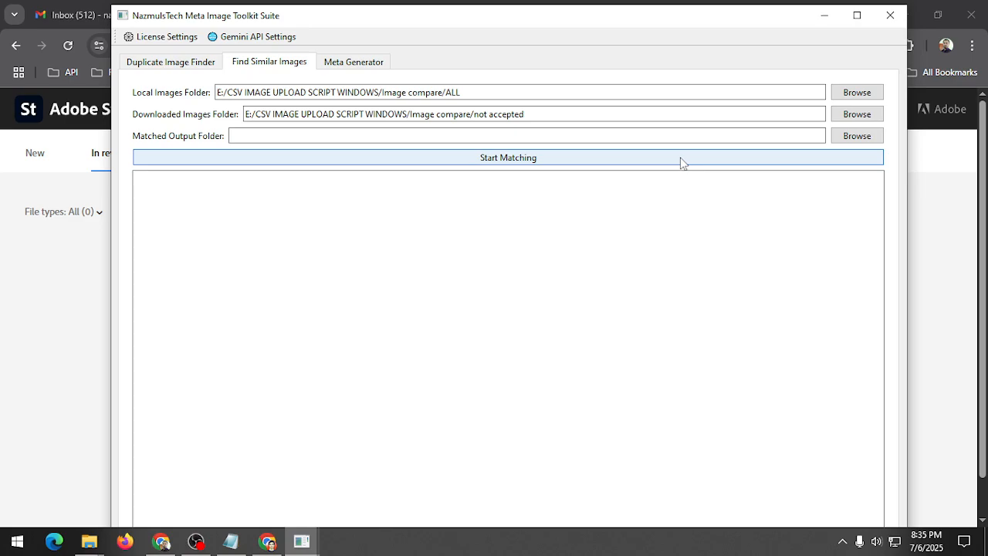
# Step: Bring File Explorer forward, move from ALL to the not accepted folder and examine its pictures, starting with the wind turbines image
pyautogui.click(89, 541)
pyautogui.click(373, 484)
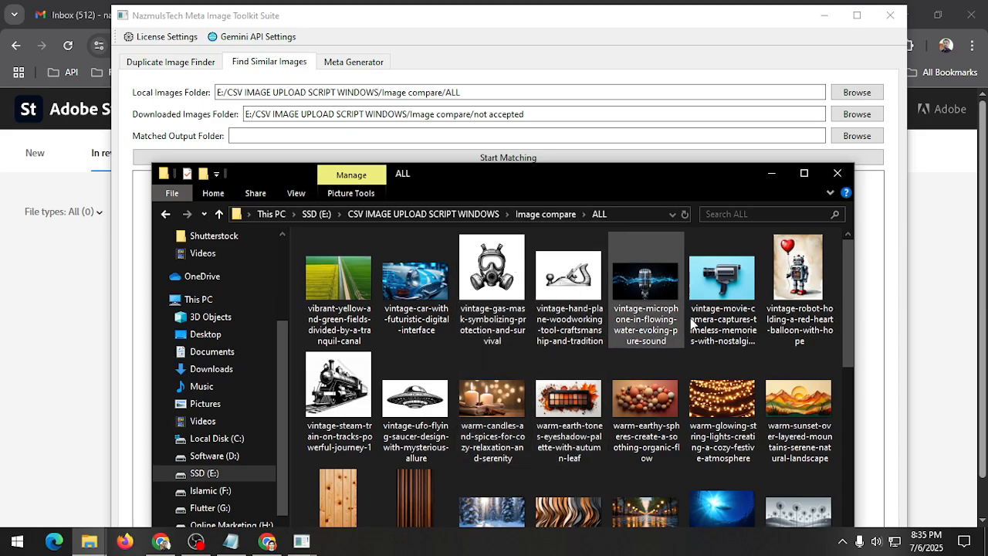
pyautogui.click(540, 215)
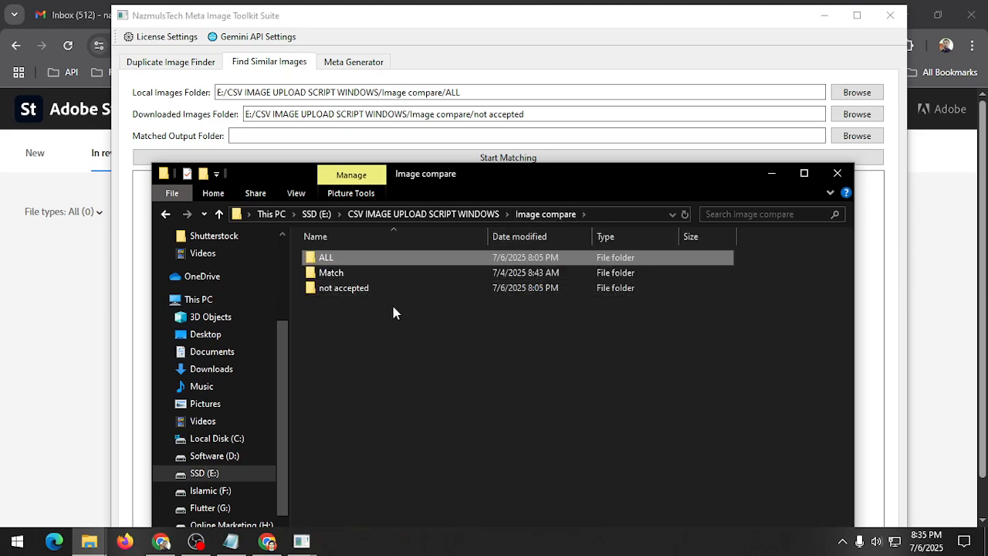
pyautogui.doubleClick(344, 289)
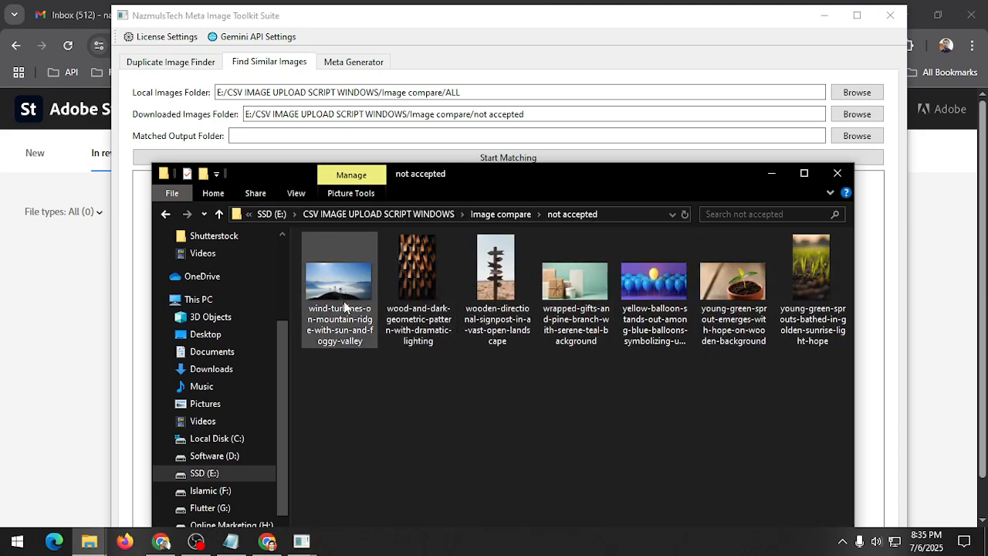
pyautogui.moveTo(332, 335); pyautogui.dragTo(409, 318)
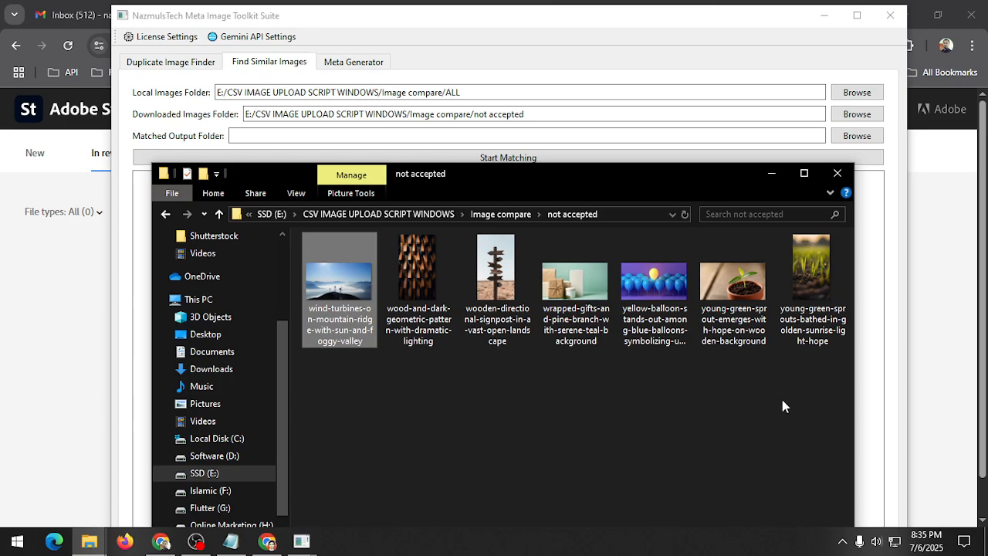
# Step: Look over all the pictures in the not accepted folder and return to the toolkit's Find Similar Images form
pyautogui.moveTo(820, 414); pyautogui.dragTo(322, 231)
pyautogui.click(386, 418)
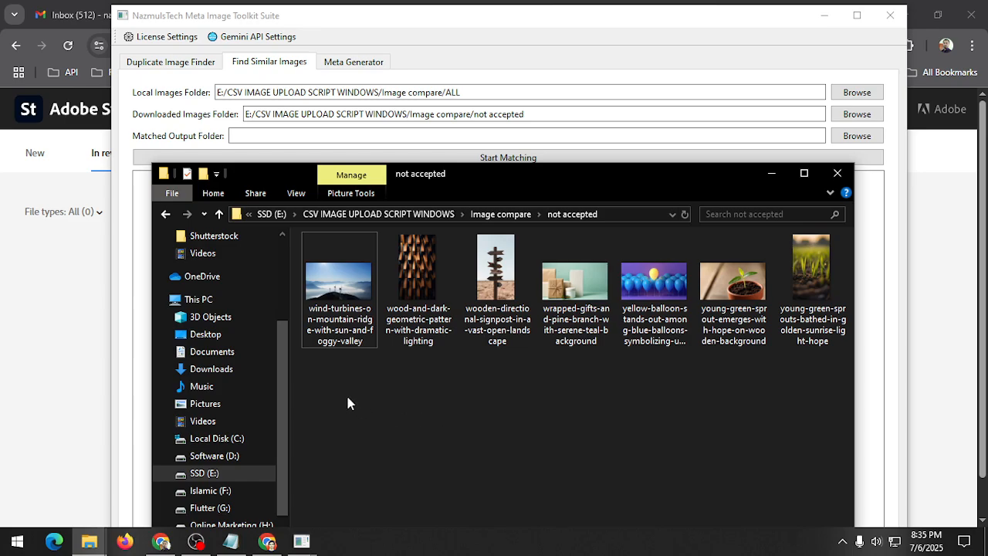
pyautogui.moveTo(347, 394); pyautogui.dragTo(814, 305)
pyautogui.click(751, 403)
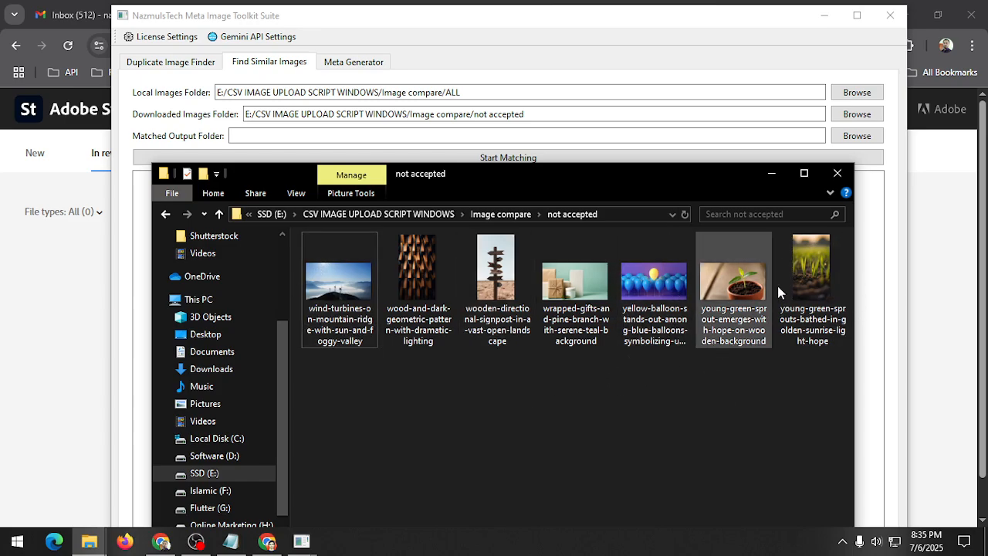
pyautogui.click(771, 175)
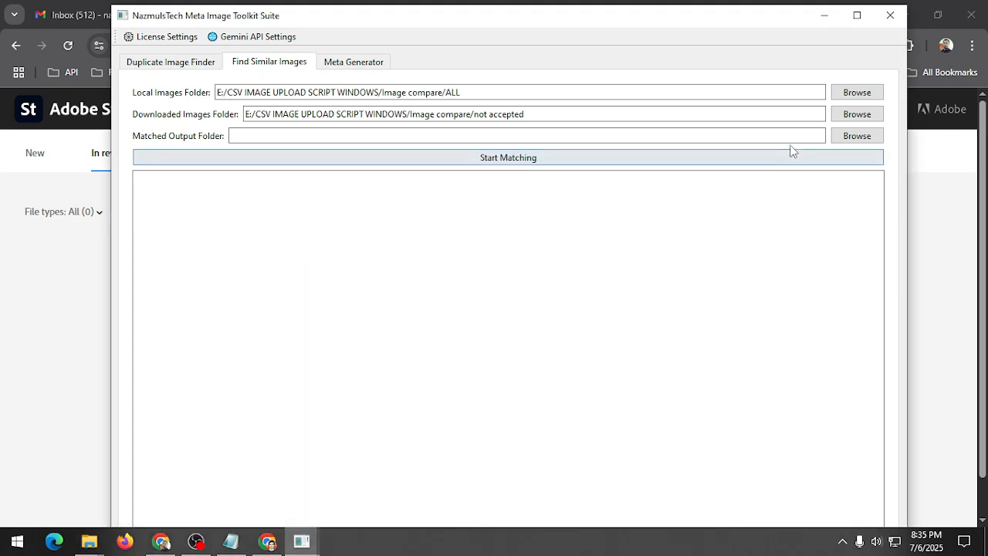
# Step: Set the Matched Output Folder to the Match folder inside Image compare and start the image matching
pyautogui.click(857, 135)
pyautogui.click(292, 145)
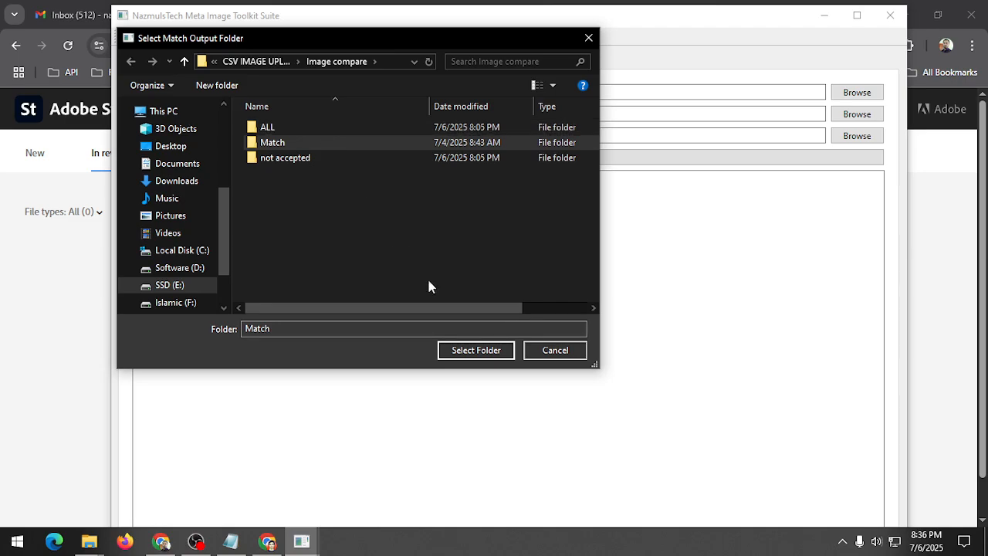
pyautogui.click(483, 351)
pyautogui.click(515, 164)
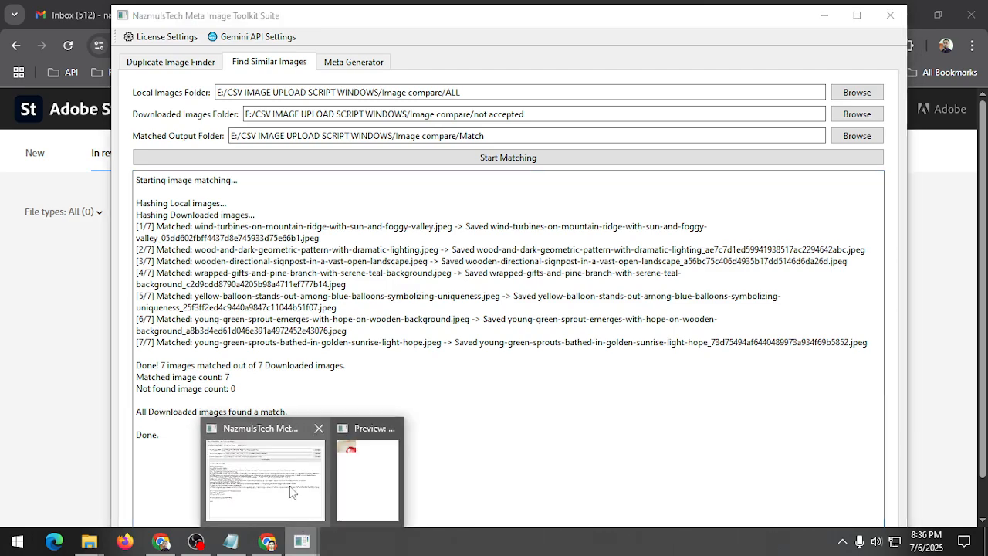
# Step: List the not accepted files in Details view with full names and compare them with the toolkit's matching log, starting with the wind-turbines entry
pyautogui.click(290, 485)
pyautogui.moveTo(89, 541)
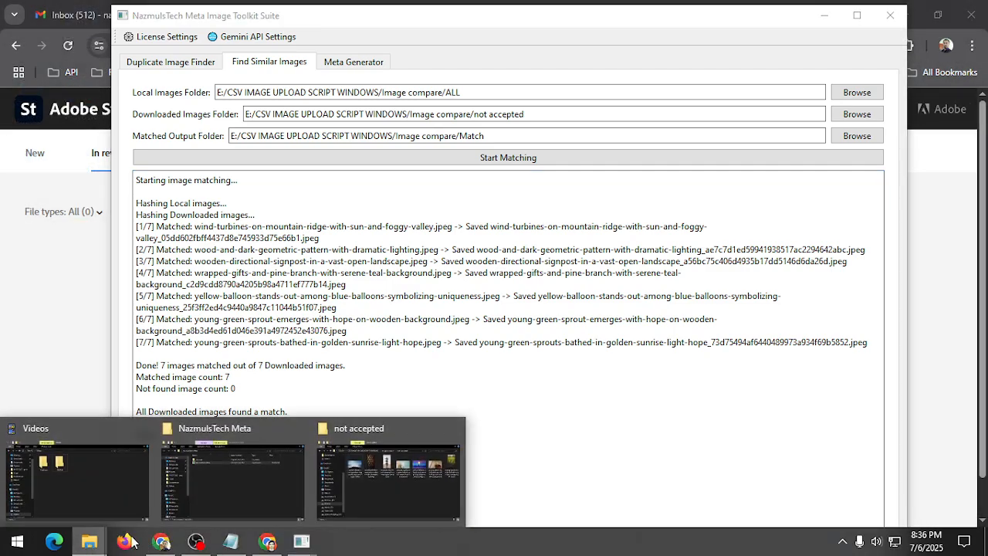
pyautogui.click(345, 486)
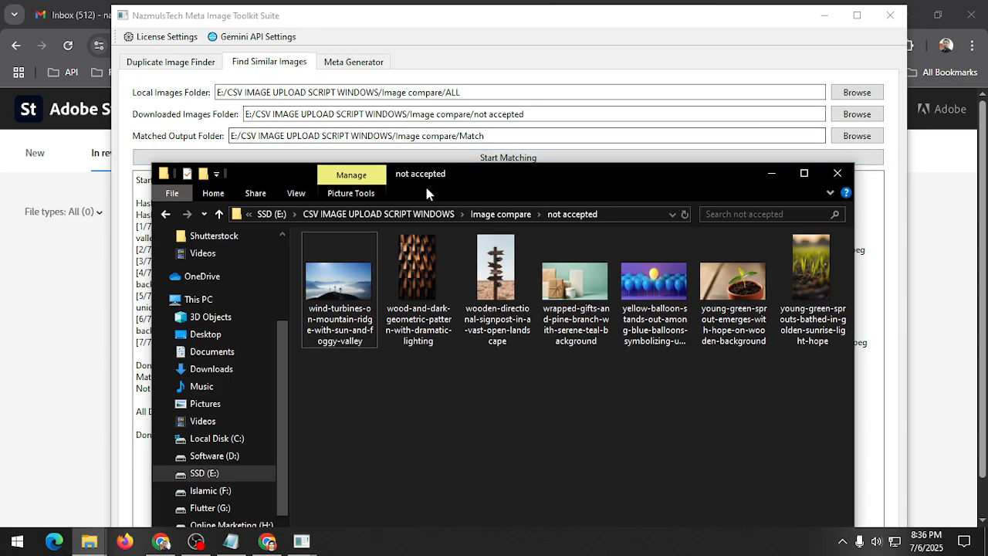
pyautogui.click(297, 193)
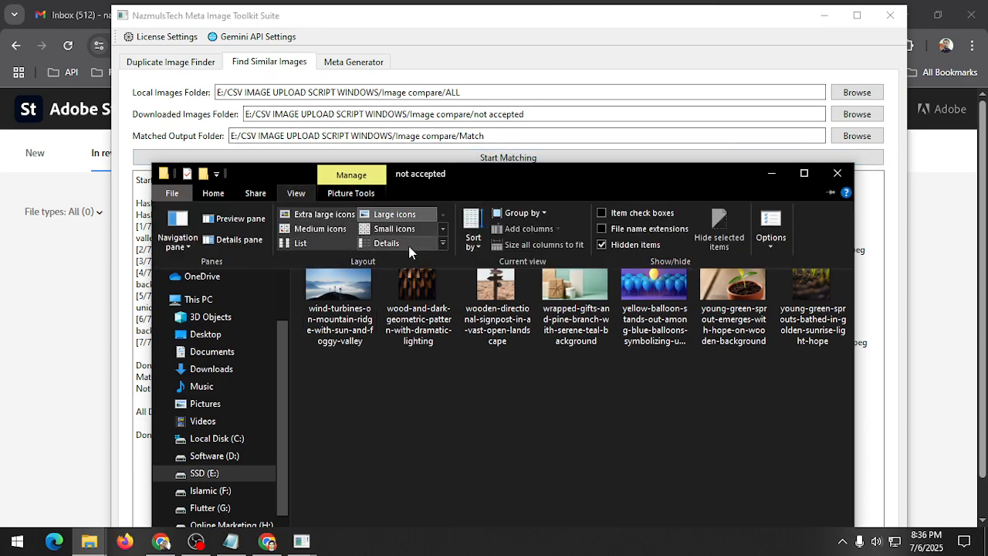
pyautogui.click(390, 243)
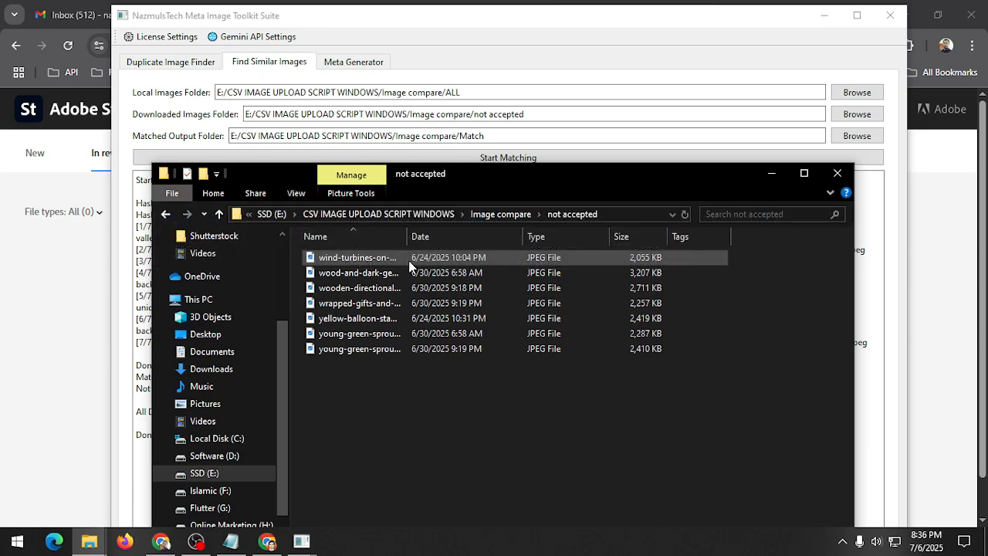
pyautogui.doubleClick(408, 236)
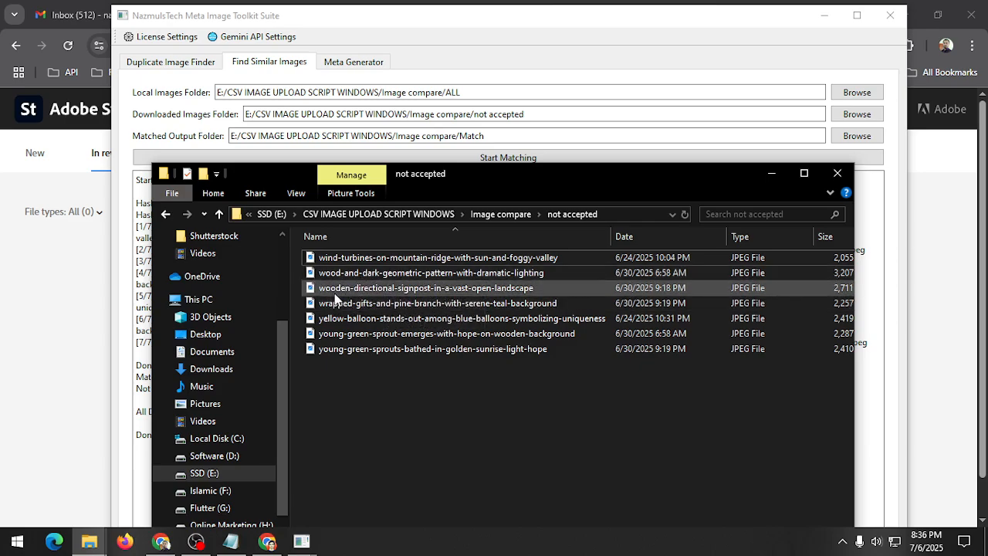
pyautogui.click(551, 128)
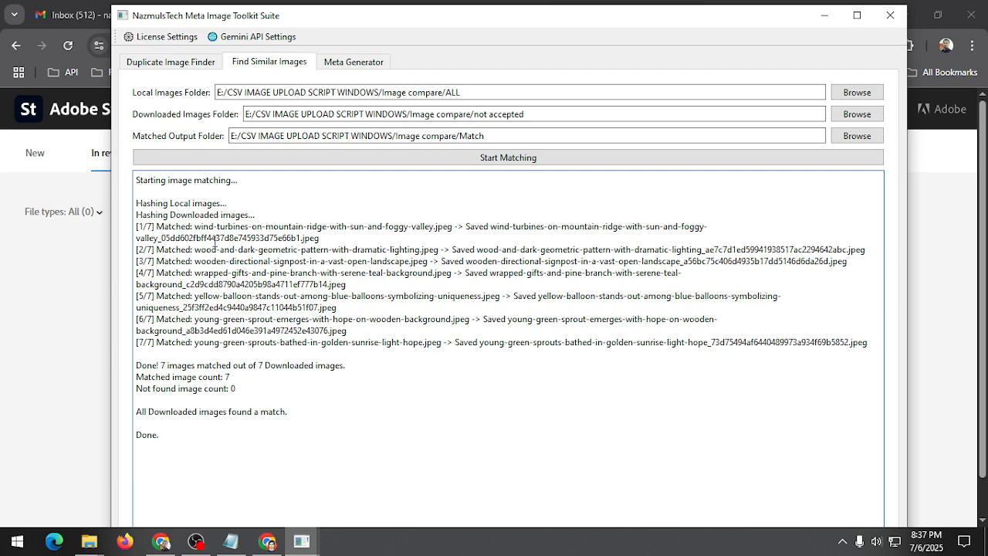
pyautogui.moveTo(191, 231); pyautogui.dragTo(368, 232)
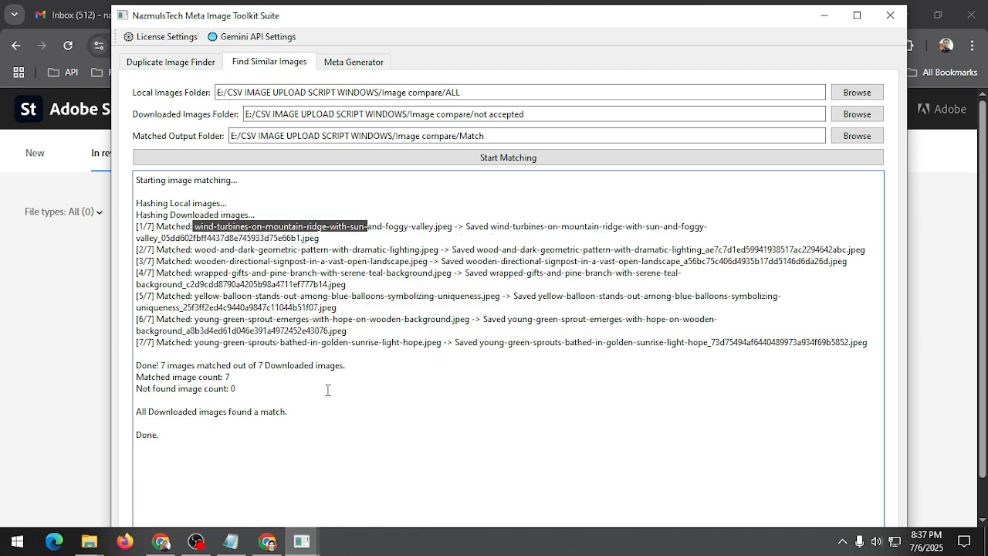
# Step: Open the Match folder inside Image compare in File Explorer and display its images as large icons
pyautogui.click(89, 541)
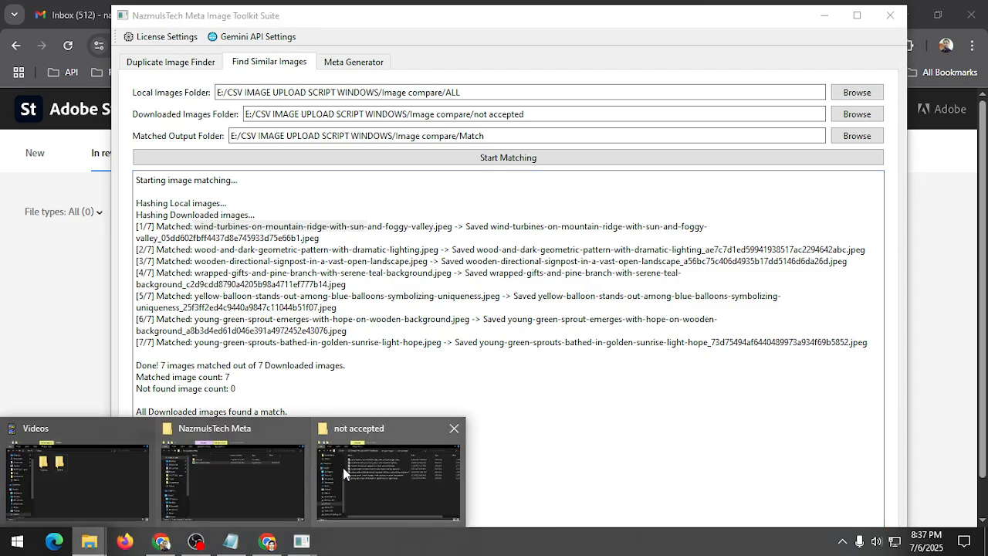
pyautogui.click(369, 470)
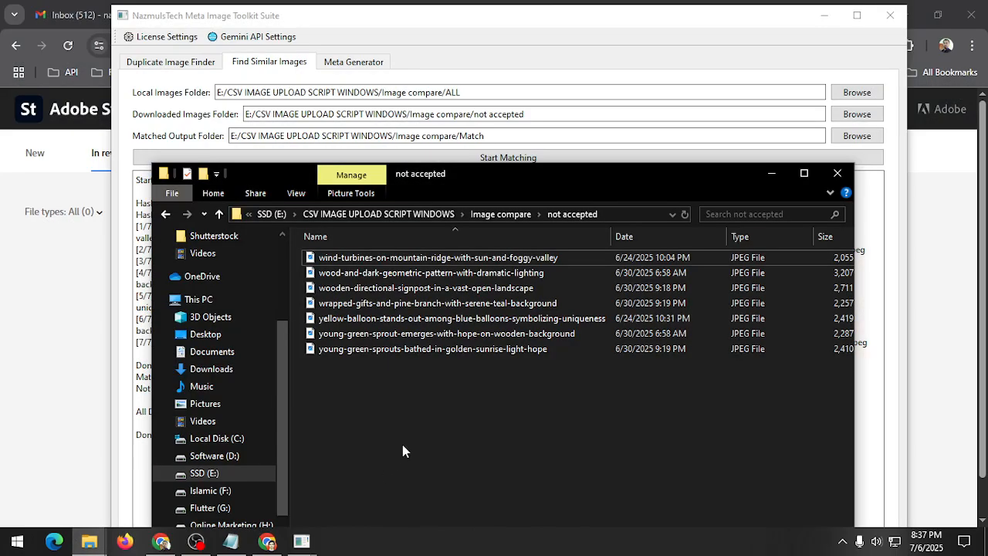
pyautogui.click(490, 215)
pyautogui.doubleClick(340, 273)
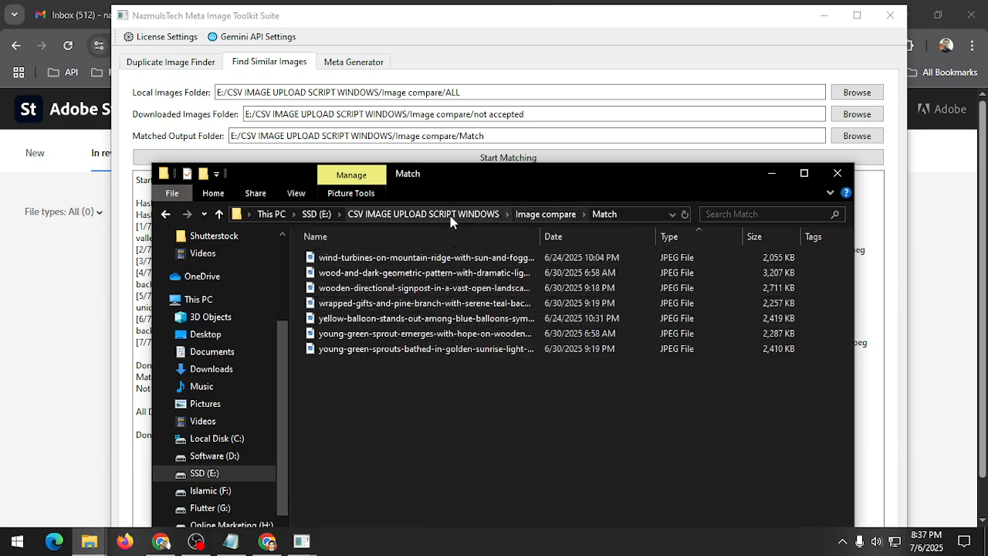
pyautogui.click(294, 194)
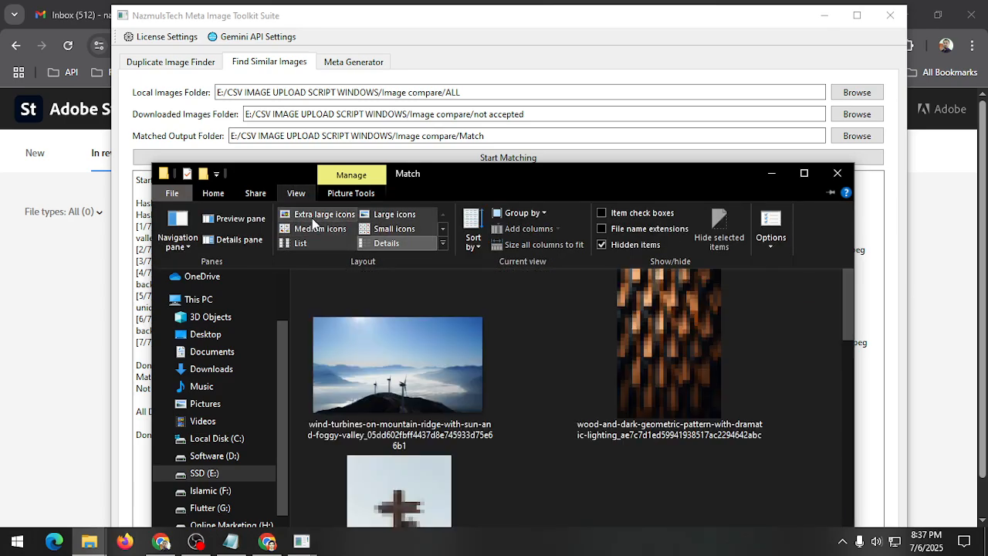
pyautogui.click(312, 218)
pyautogui.click(295, 194)
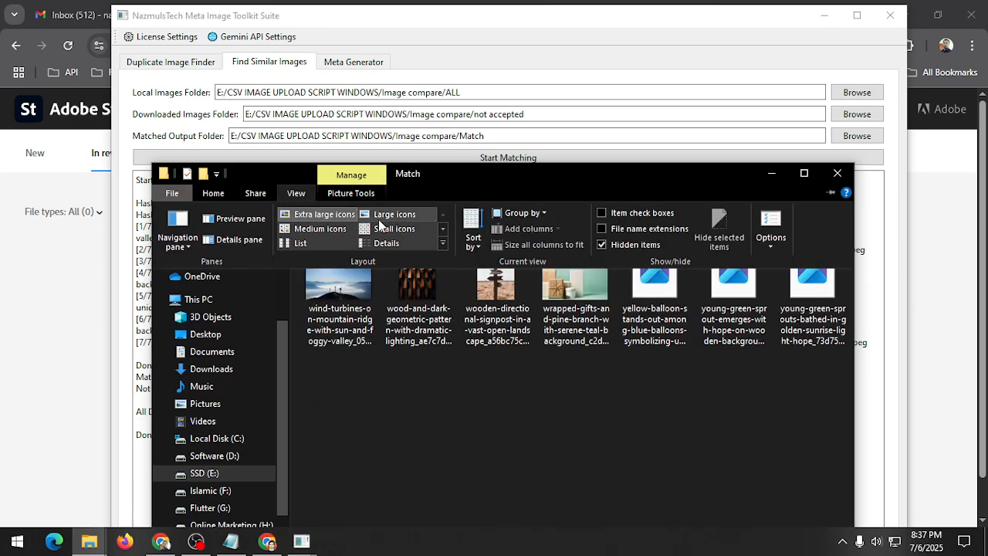
pyautogui.click(395, 213)
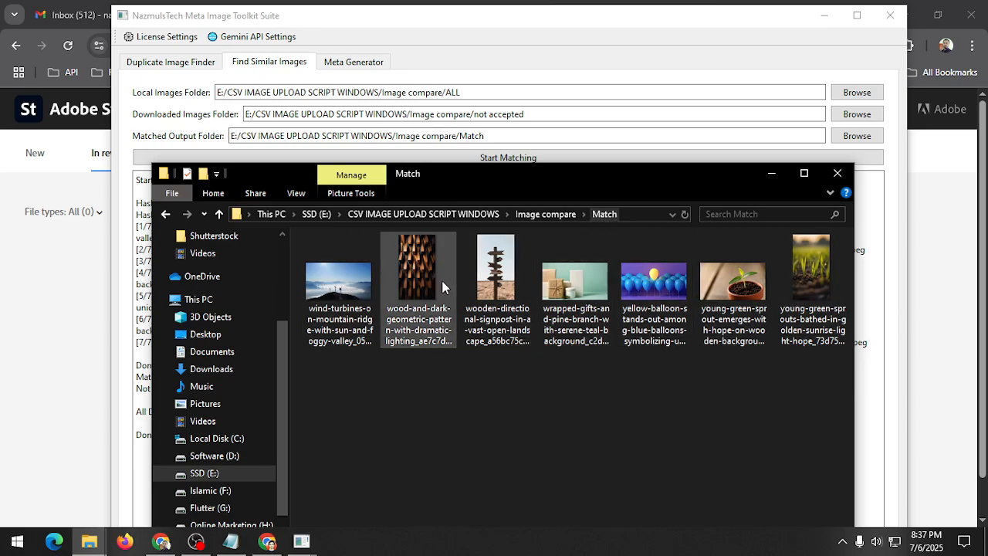
# Step: Go to the not accepted folder and display its images as large icons
pyautogui.click(547, 214)
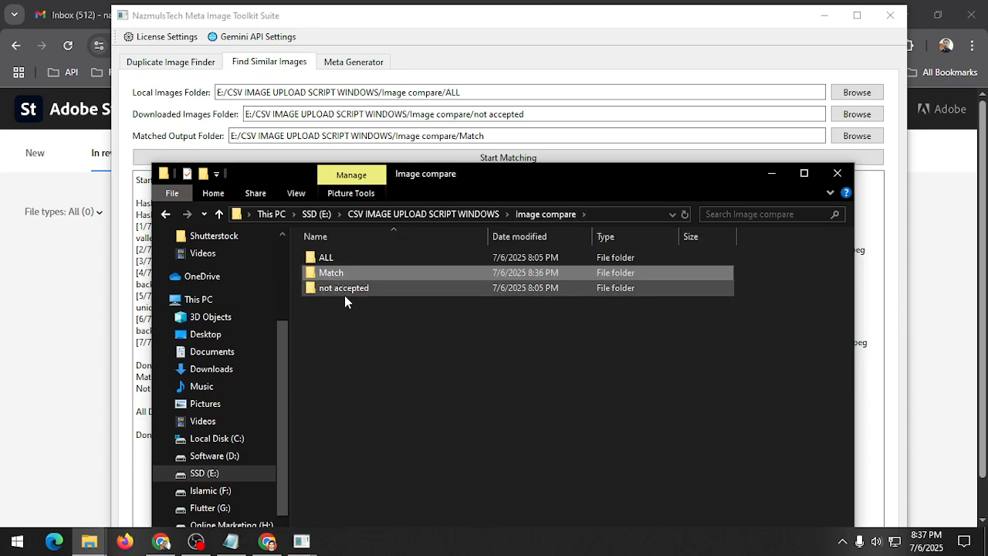
pyautogui.doubleClick(338, 299)
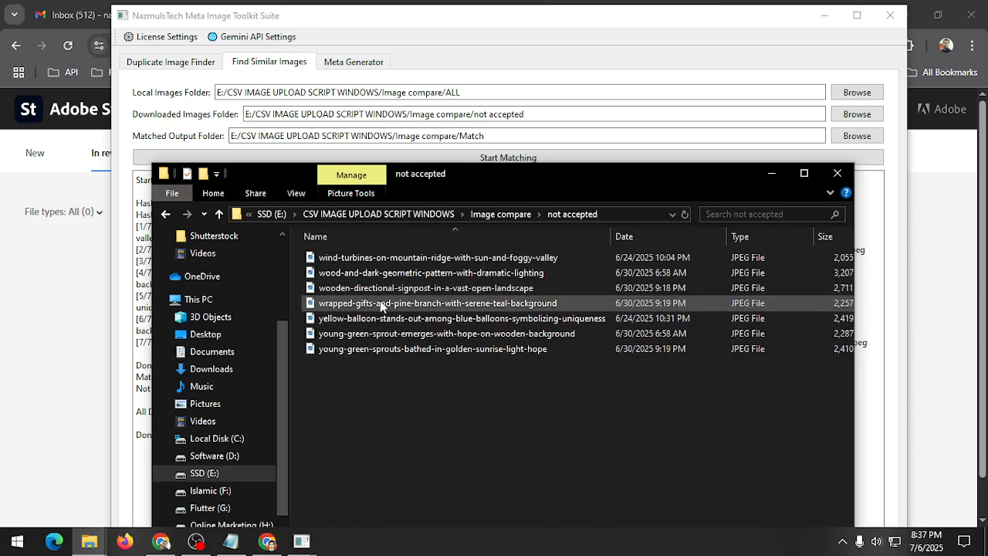
pyautogui.click(296, 192)
pyautogui.click(394, 214)
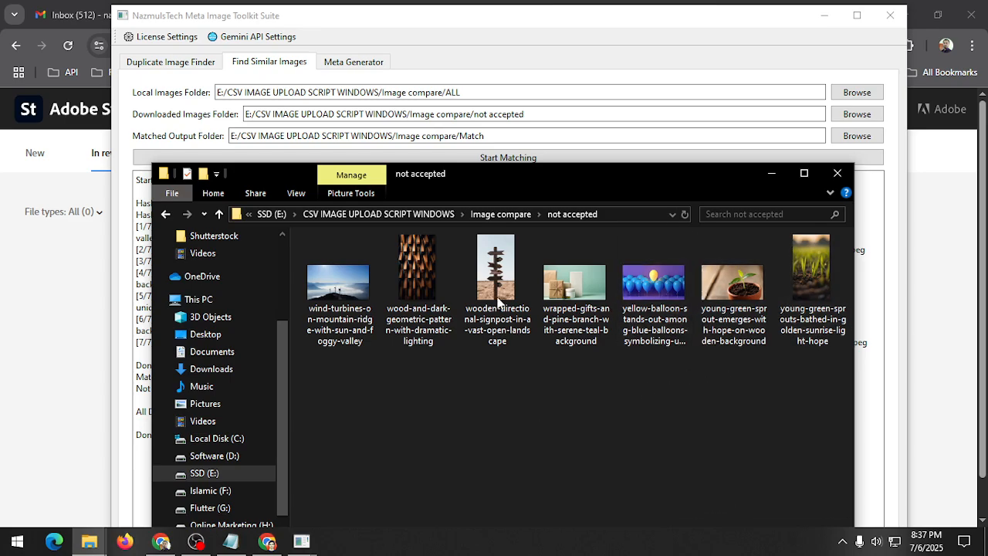
# Step: Go back to the Image compare folder and open its Match folder in a new window
pyautogui.click(502, 215)
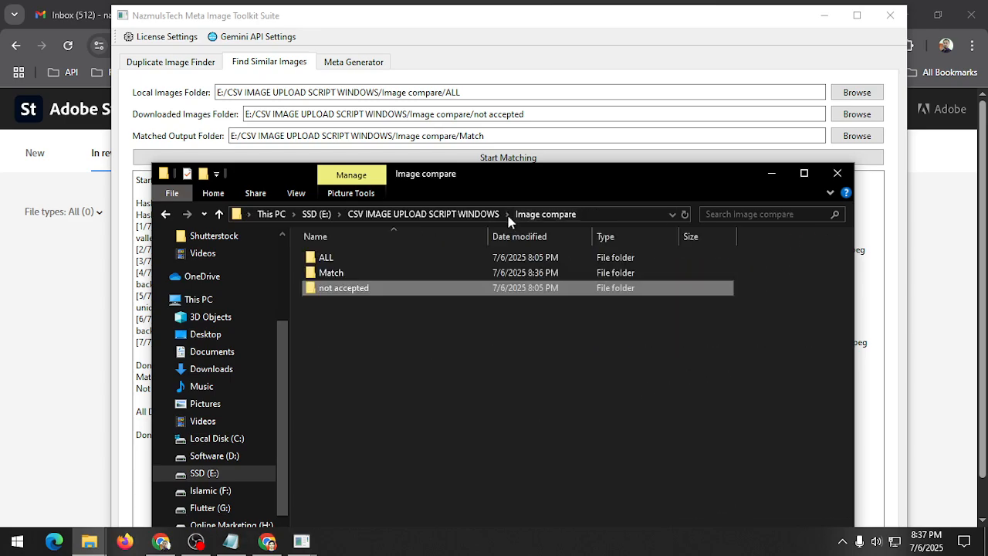
pyautogui.rightClick(371, 272)
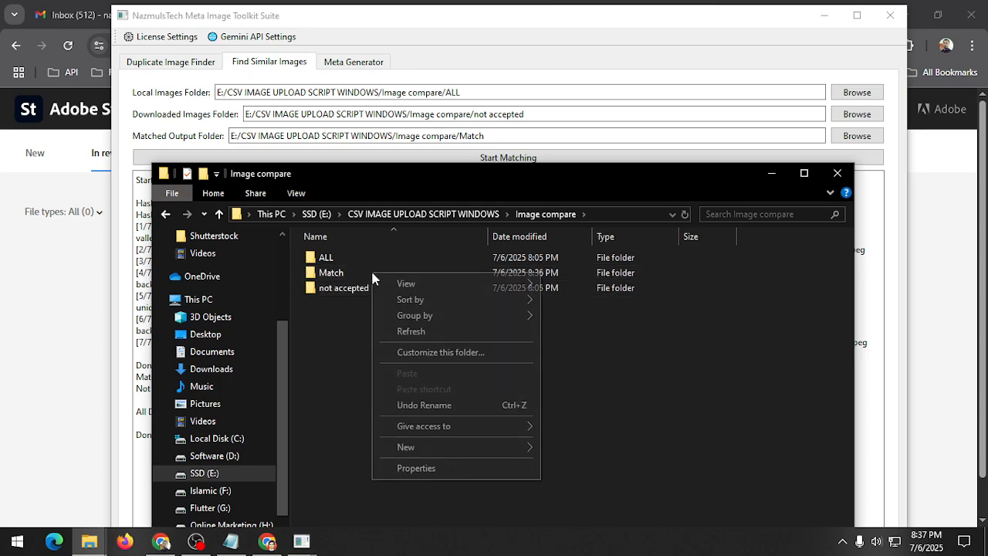
pyautogui.click(337, 278)
pyautogui.rightClick(341, 275)
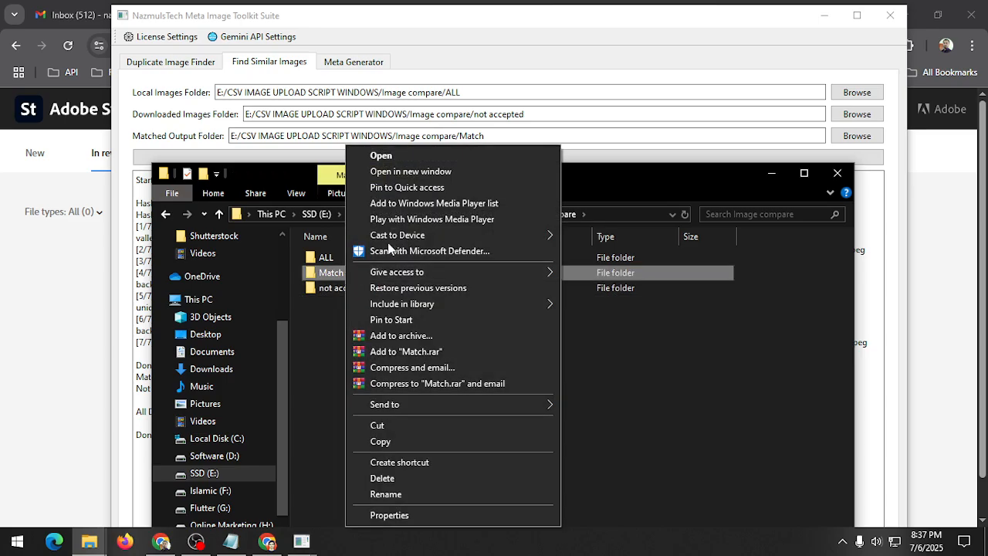
pyautogui.click(428, 173)
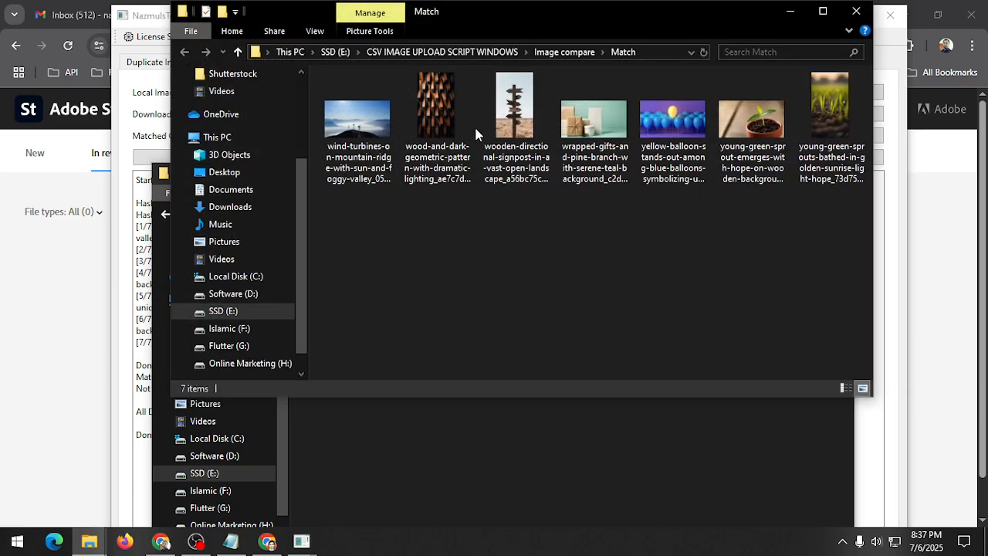
# Step: Arrange the Match window and the Image compare window side by side, each filling half of the screen
pyautogui.moveTo(504, 12); pyautogui.dragTo(899, 162)
pyautogui.moveTo(983, 156); pyautogui.dragTo(986, 157)
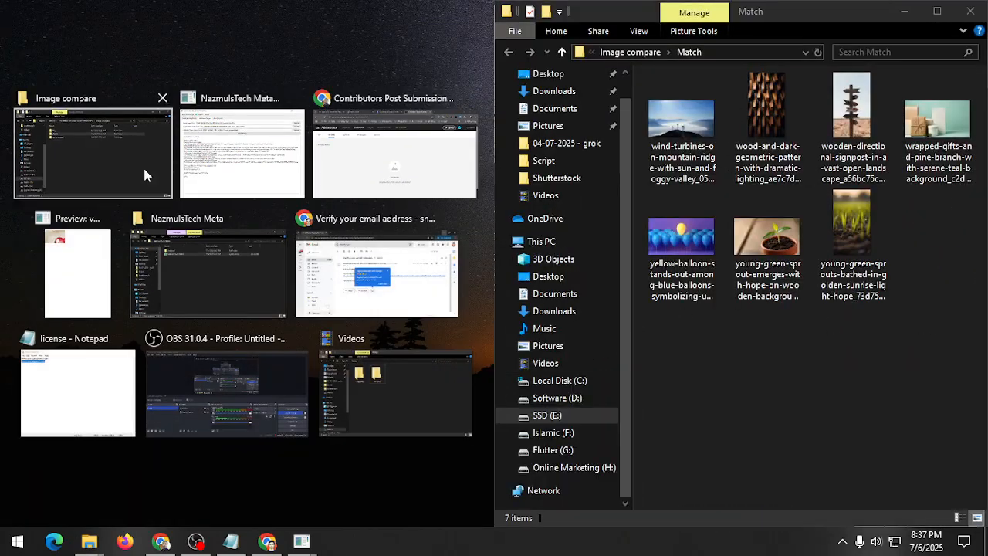
pyautogui.click(143, 165)
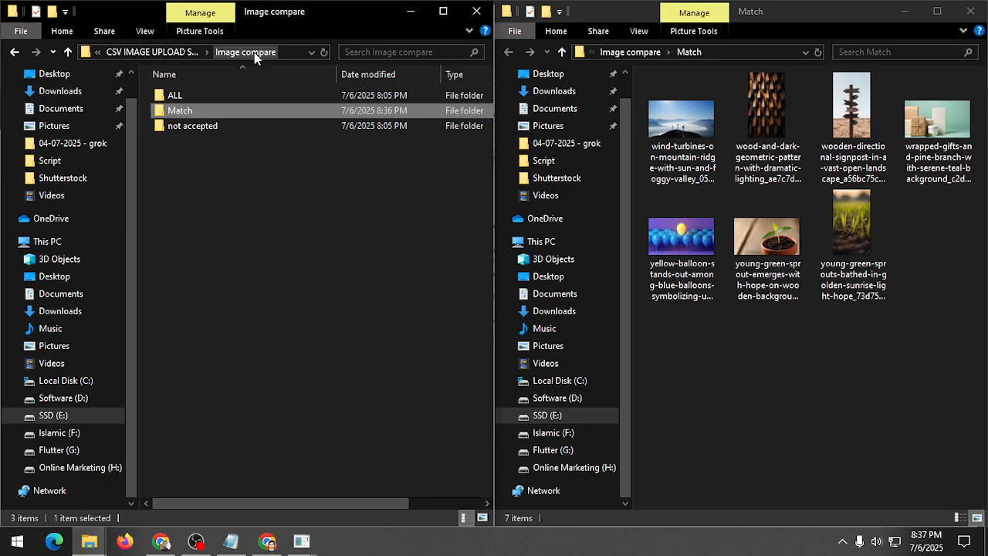
# Step: Open the not accepted folder in the Image compare window and compare its pictures with those in the Match folder
pyautogui.click(292, 48)
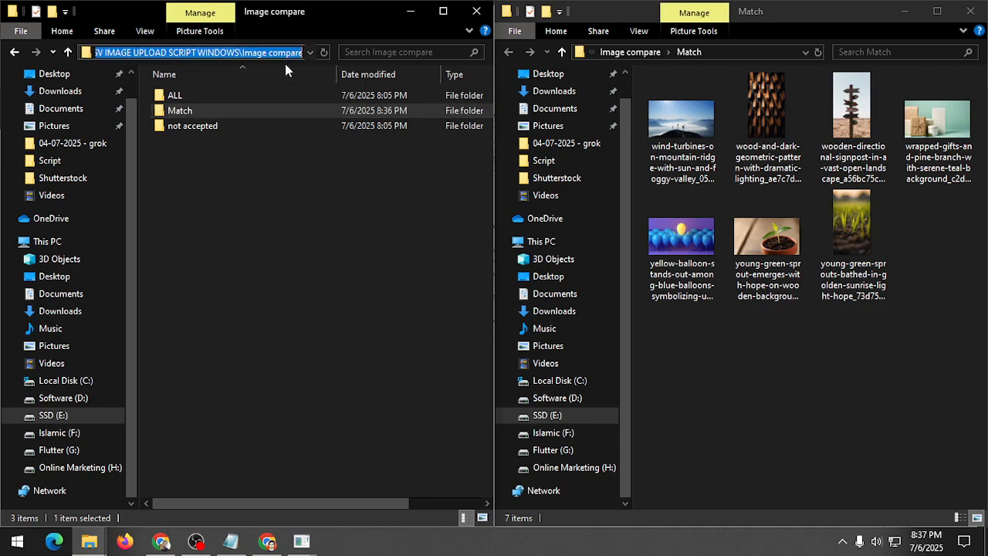
pyautogui.moveTo(263, 54); pyautogui.dragTo(355, 52)
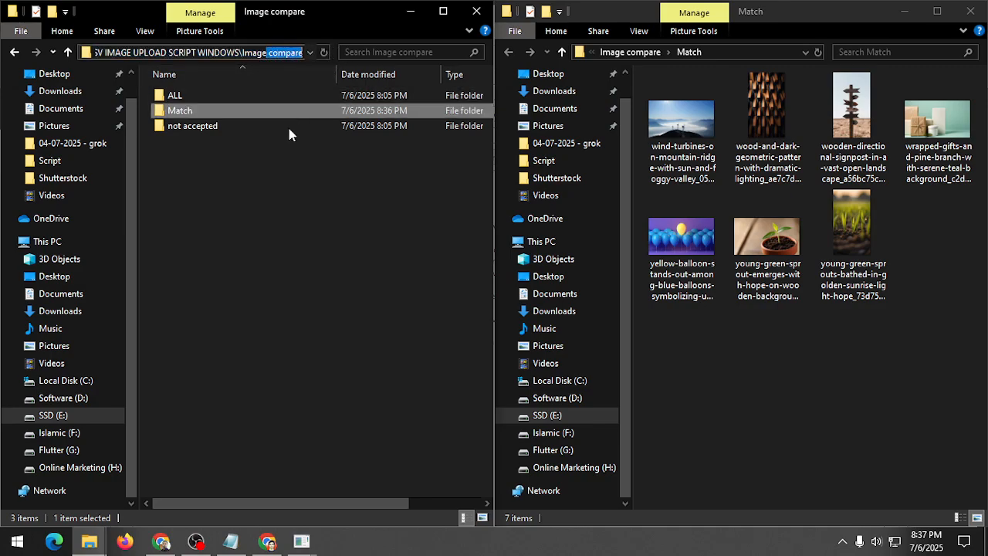
pyautogui.click(279, 190)
pyautogui.click(279, 194)
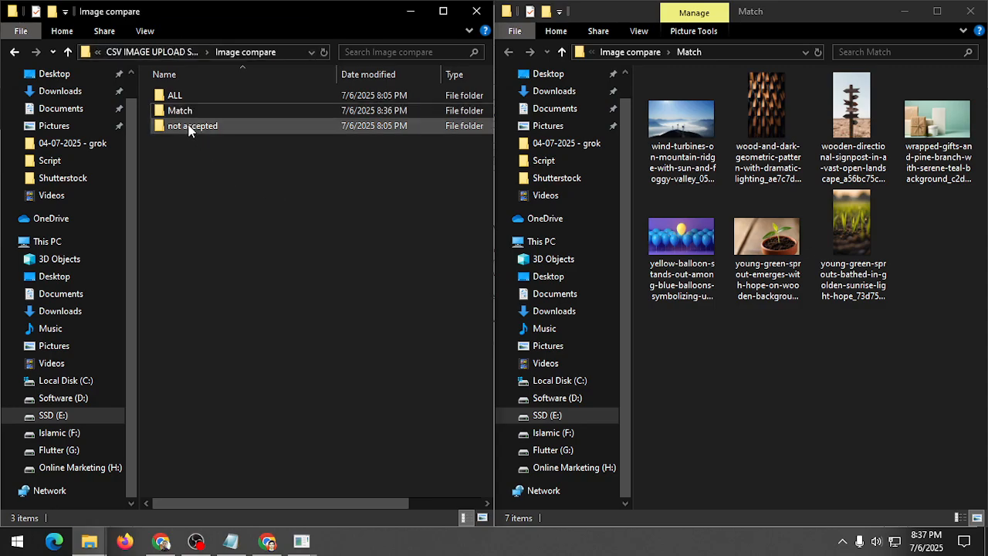
pyautogui.doubleClick(184, 125)
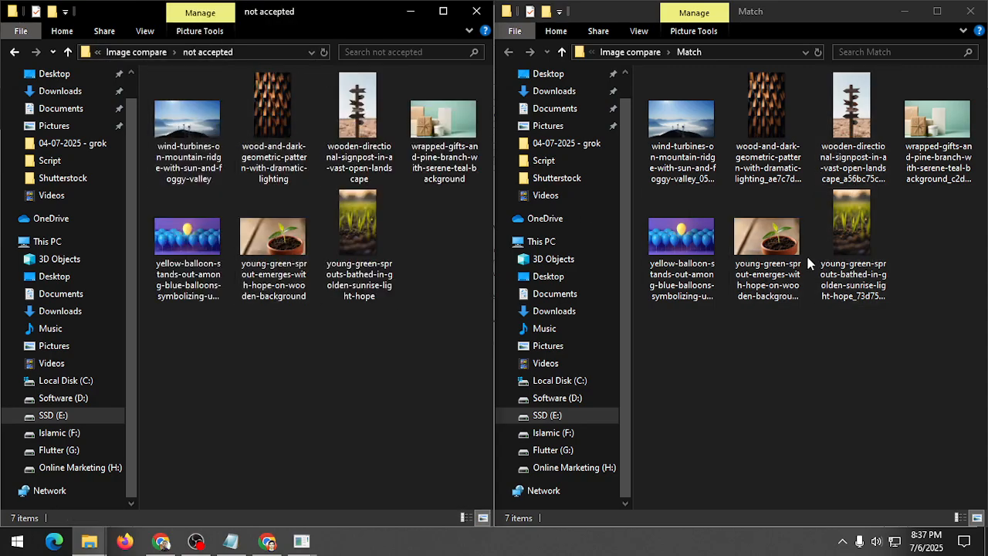
pyautogui.click(700, 135)
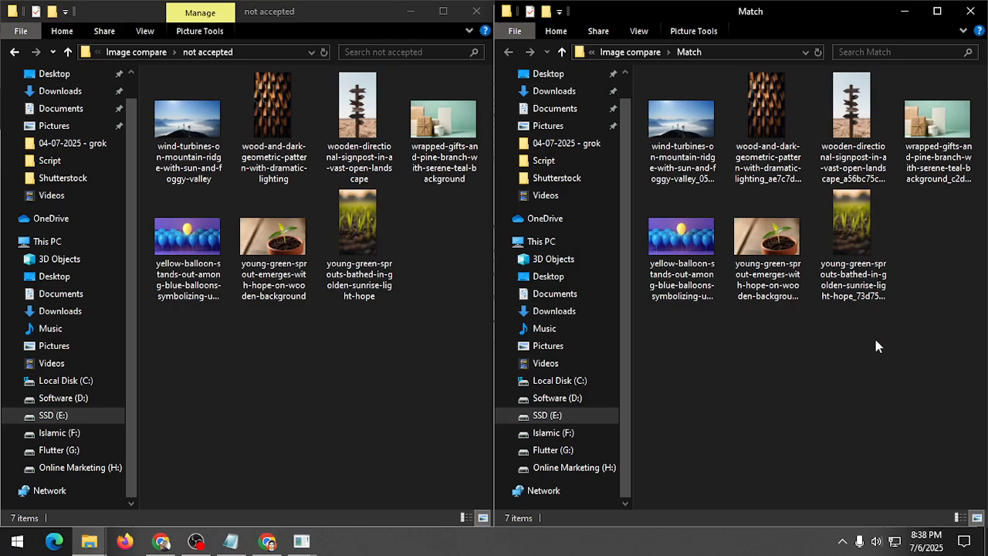
pyautogui.click(421, 369)
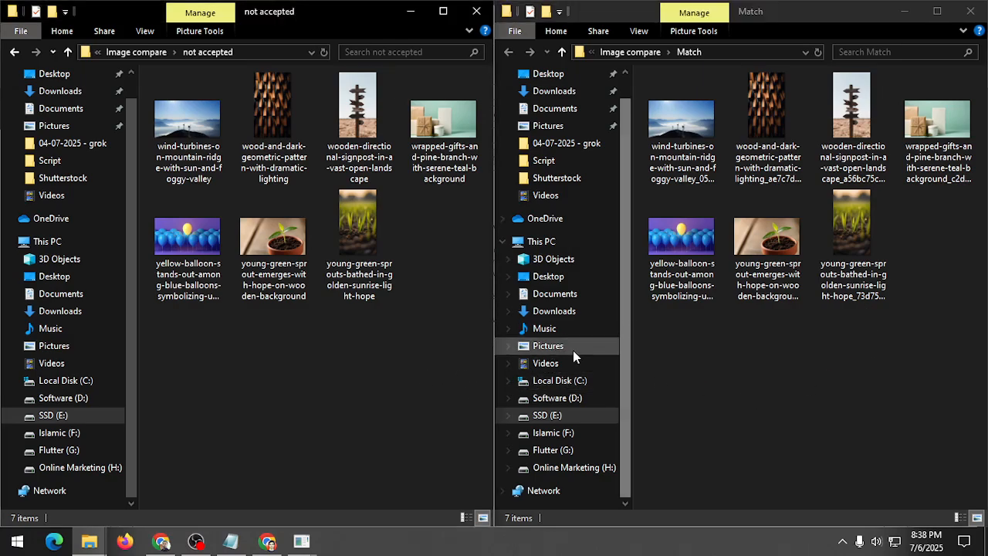
# Step: Minimize the not accepted window, close the Match window and open the toolkit's Meta Generator
pyautogui.click(414, 15)
pyautogui.click(970, 11)
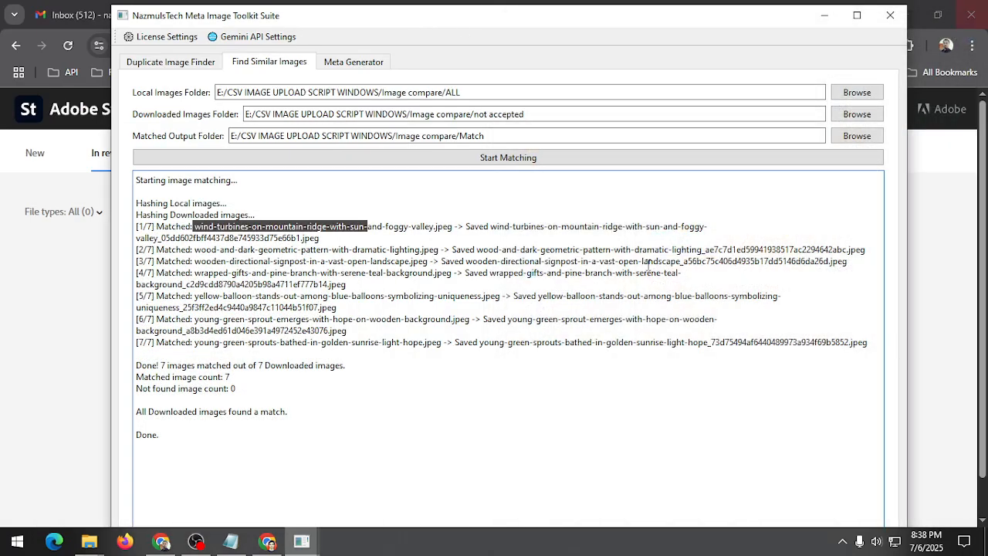
pyautogui.click(351, 63)
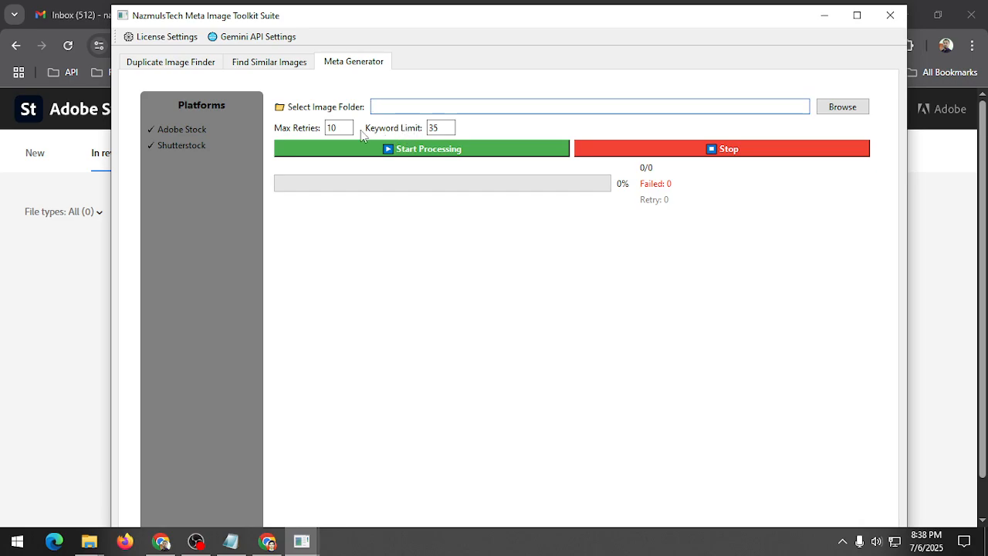
# Step: Start choosing the Meta Generator's image folder and browse to Upload in CSV IMAGE UPLOAD SCRIPT WINDOWS, checking its csv subfolder
pyautogui.click(453, 125)
pyautogui.click(449, 129)
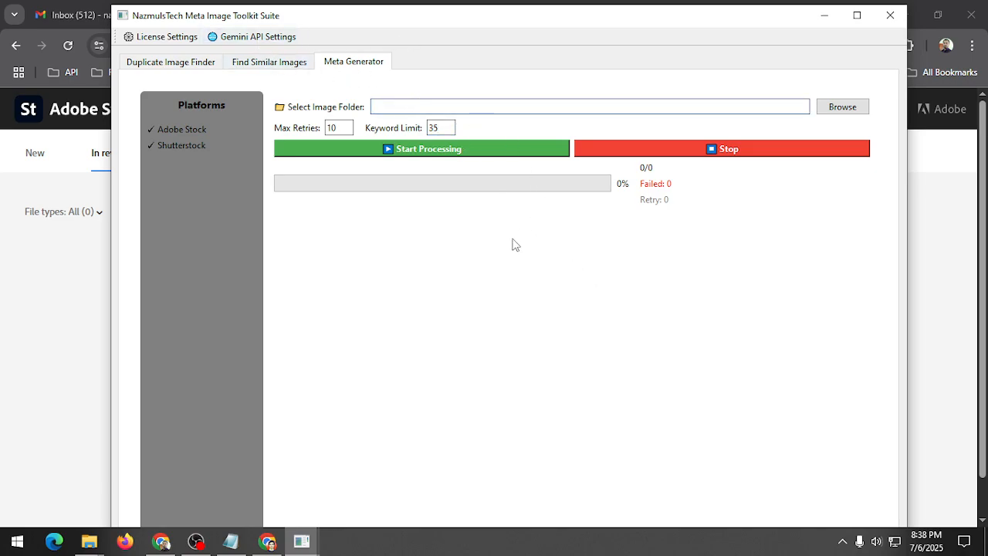
pyautogui.click(520, 108)
pyautogui.click(843, 106)
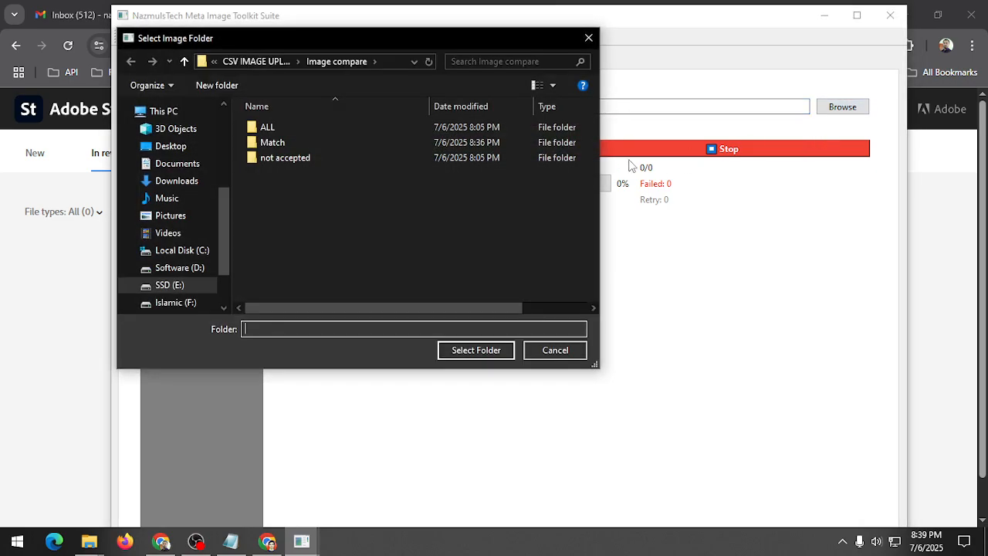
pyautogui.click(188, 61)
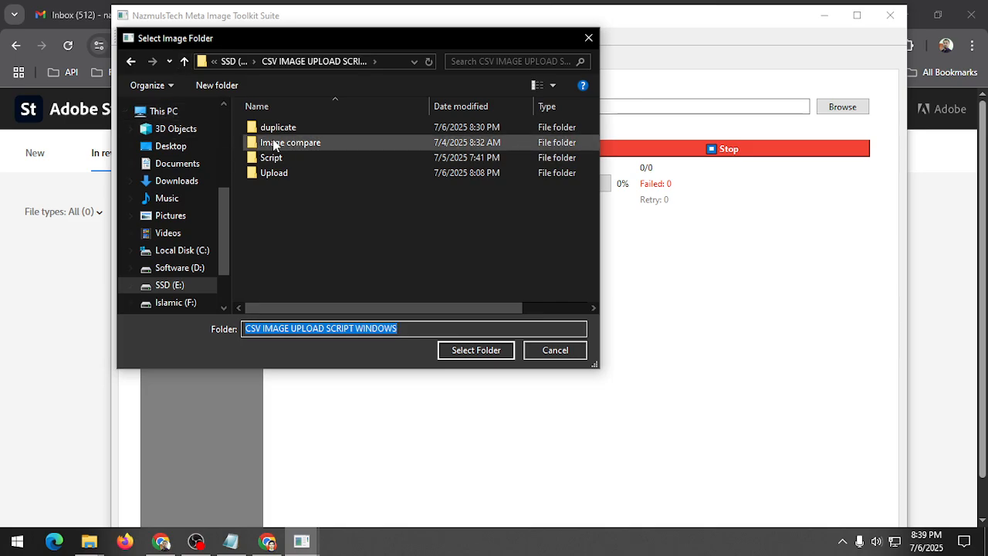
pyautogui.doubleClick(274, 173)
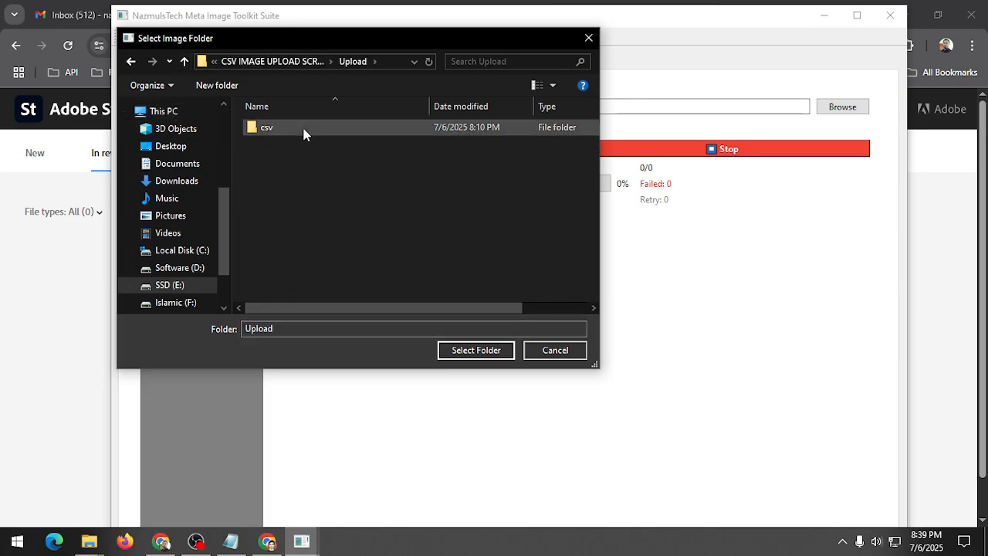
pyautogui.doubleClick(266, 127)
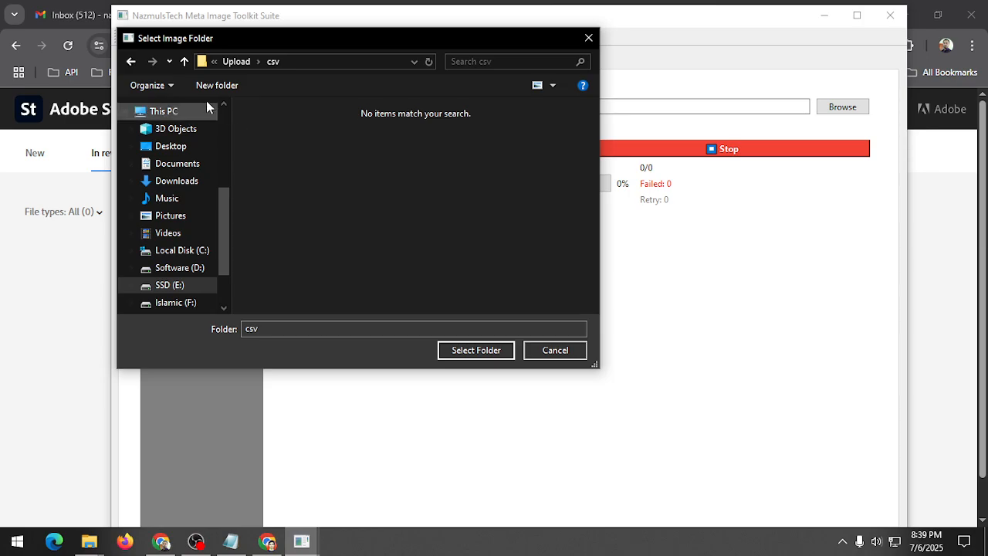
pyautogui.click(183, 61)
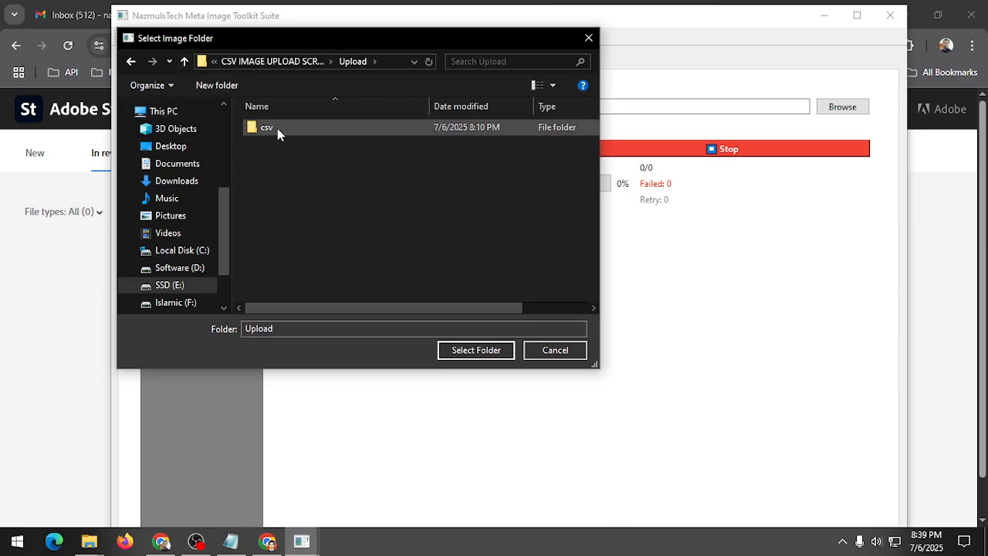
pyautogui.click(88, 541)
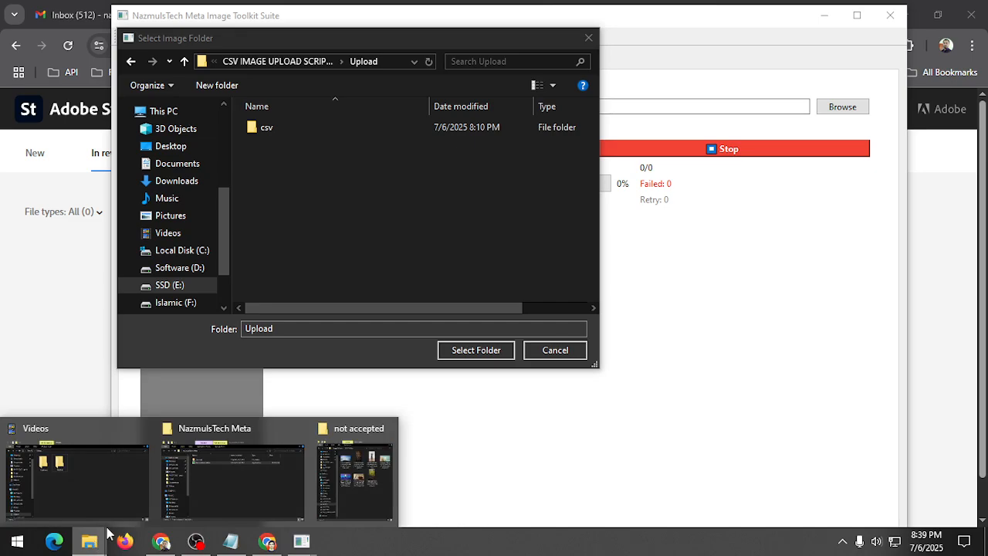
pyautogui.click(64, 458)
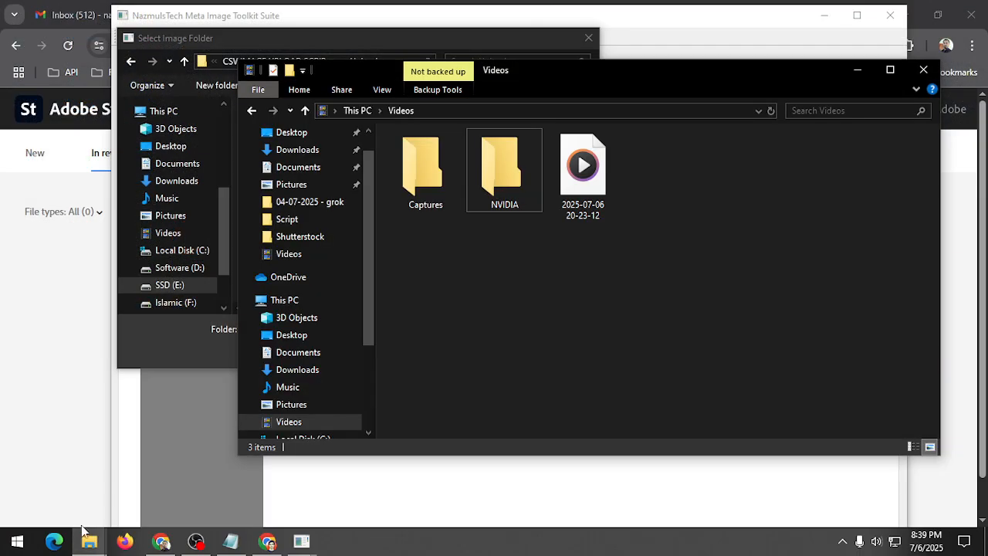
pyautogui.click(857, 71)
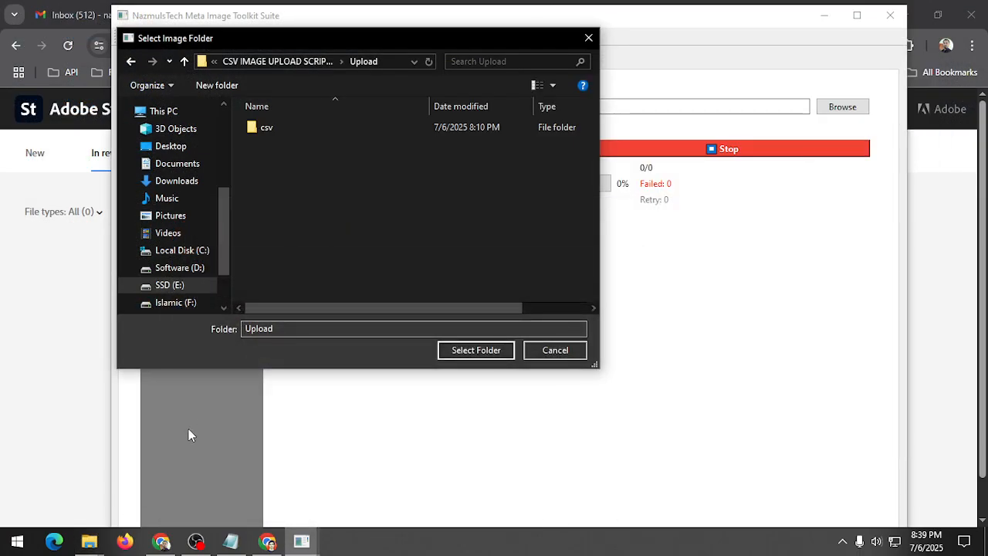
# Step: Browse from the not accepted window to Upload's csv folder, examine its images, and return to the folder chooser
pyautogui.click(89, 541)
pyautogui.click(340, 478)
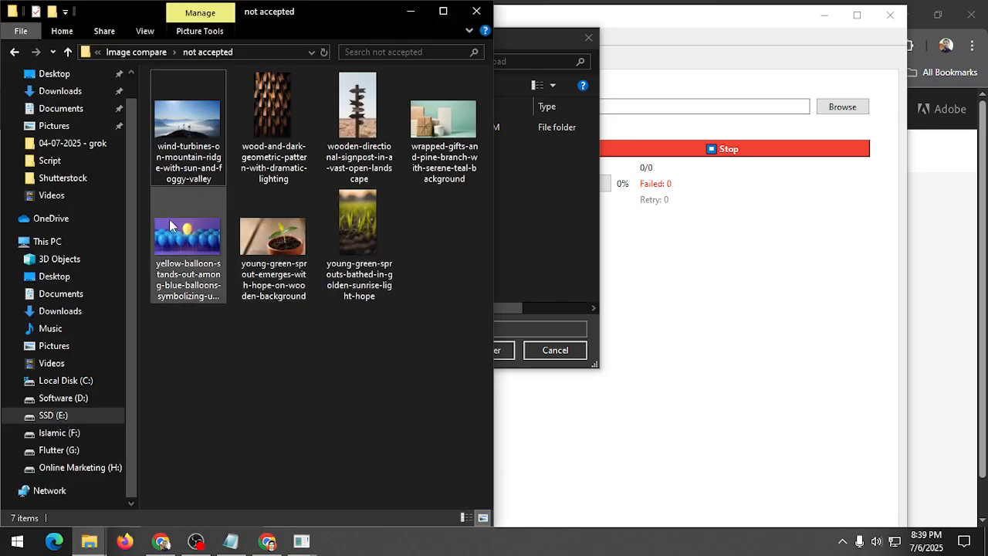
pyautogui.click(117, 53)
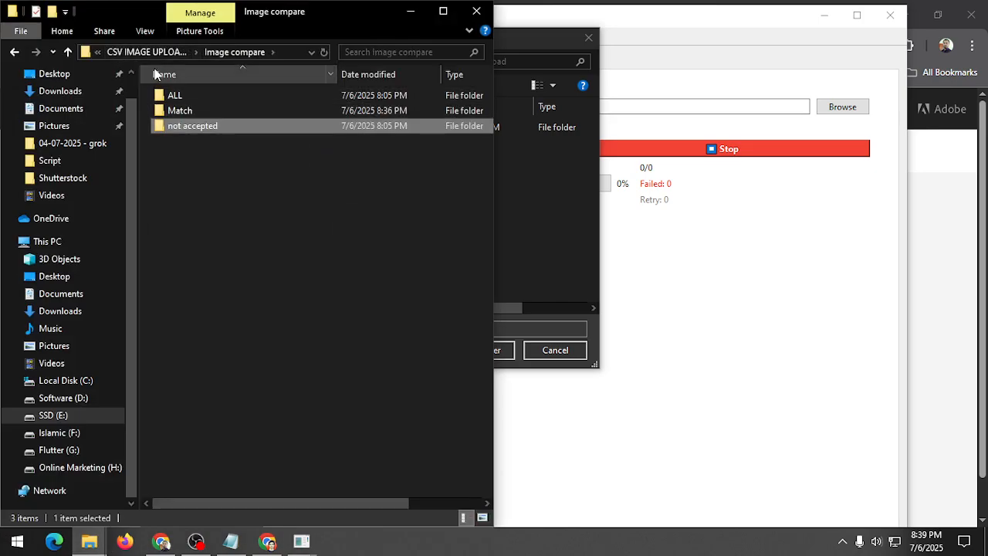
pyautogui.click(130, 54)
pyautogui.doubleClick(185, 142)
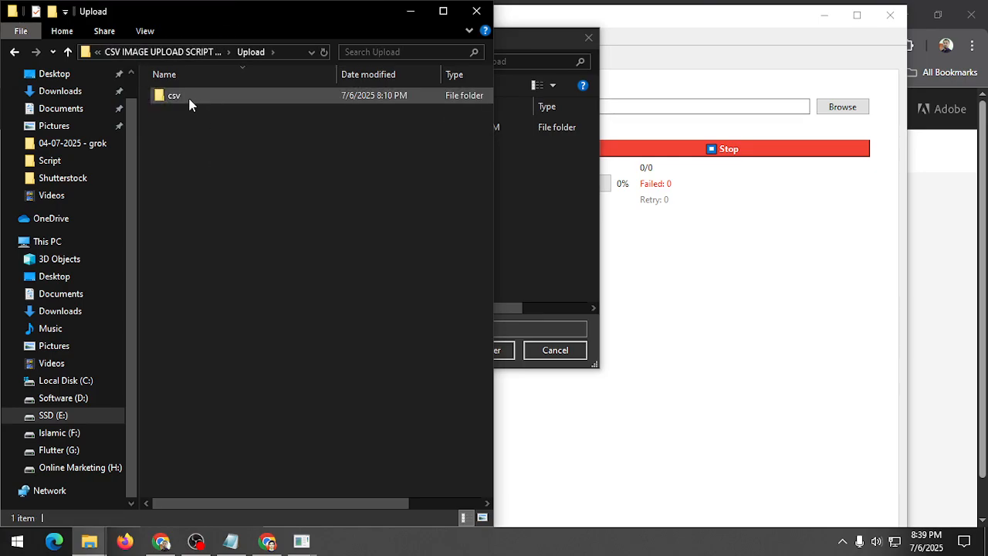
pyautogui.doubleClick(173, 95)
pyautogui.scroll(-3, 333, 320)
pyautogui.scroll(3, 333, 320)
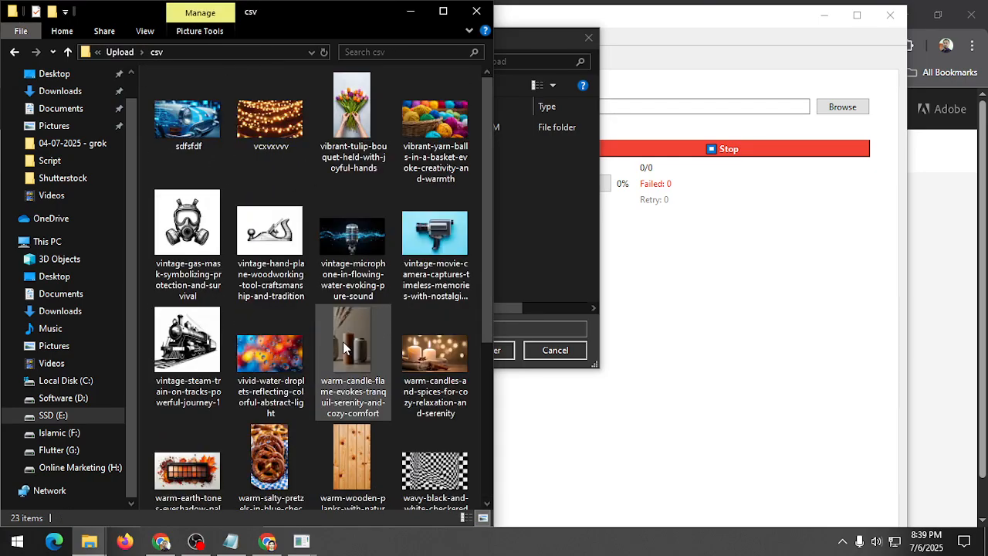
pyautogui.click(70, 52)
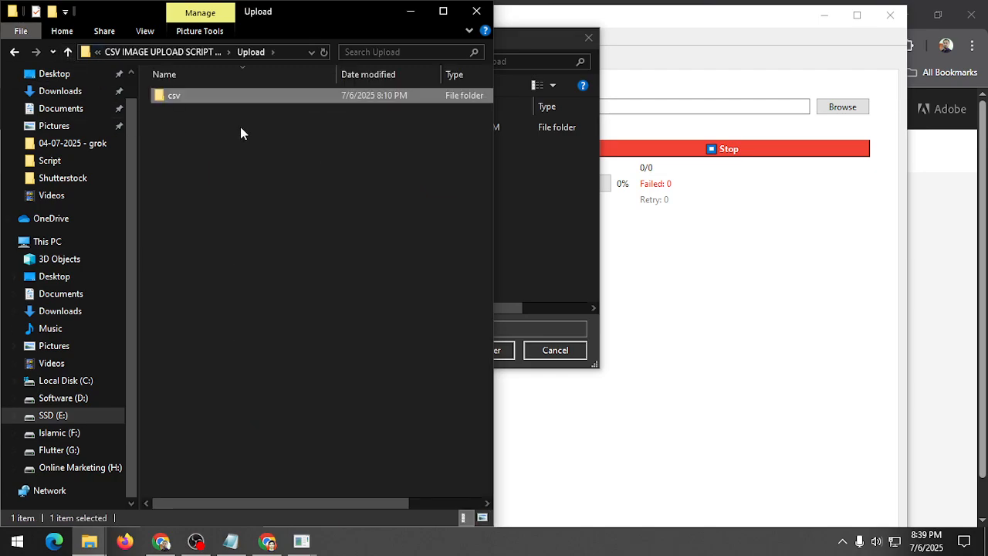
pyautogui.click(647, 356)
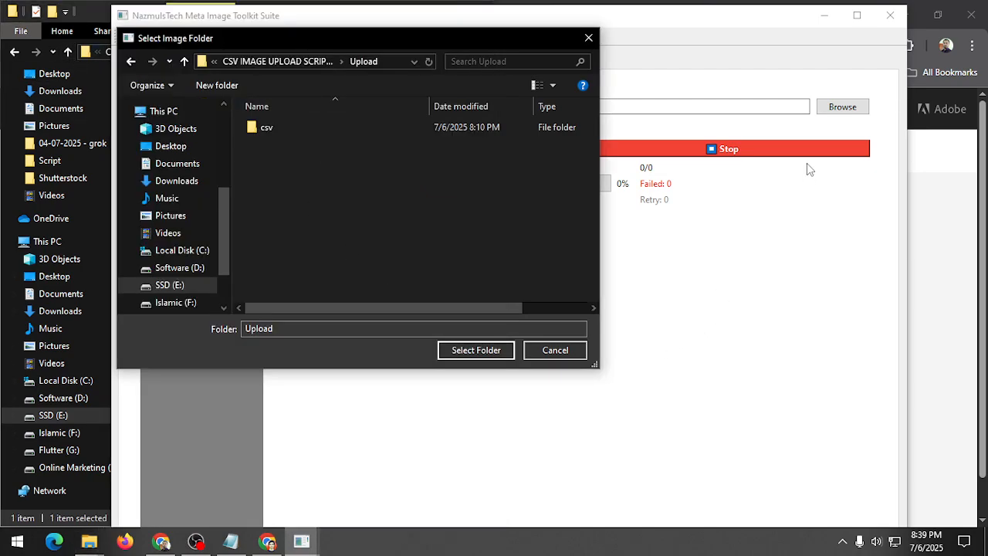
# Step: Set the Meta Generator's image folder to E:/CSV IMAGE UPLOAD SCRIPT WINDOWS/Upload and start processing
pyautogui.click(858, 106)
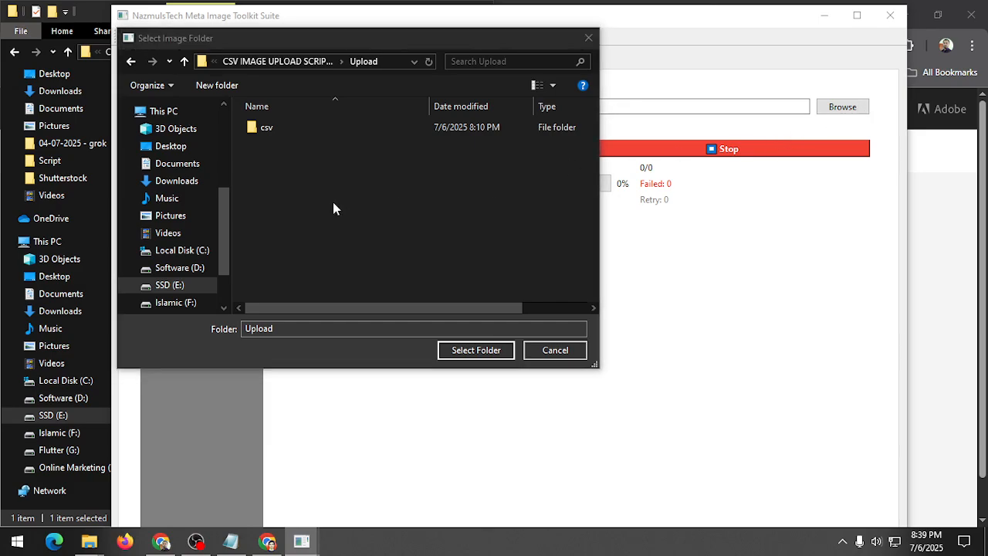
pyautogui.doubleClick(285, 128)
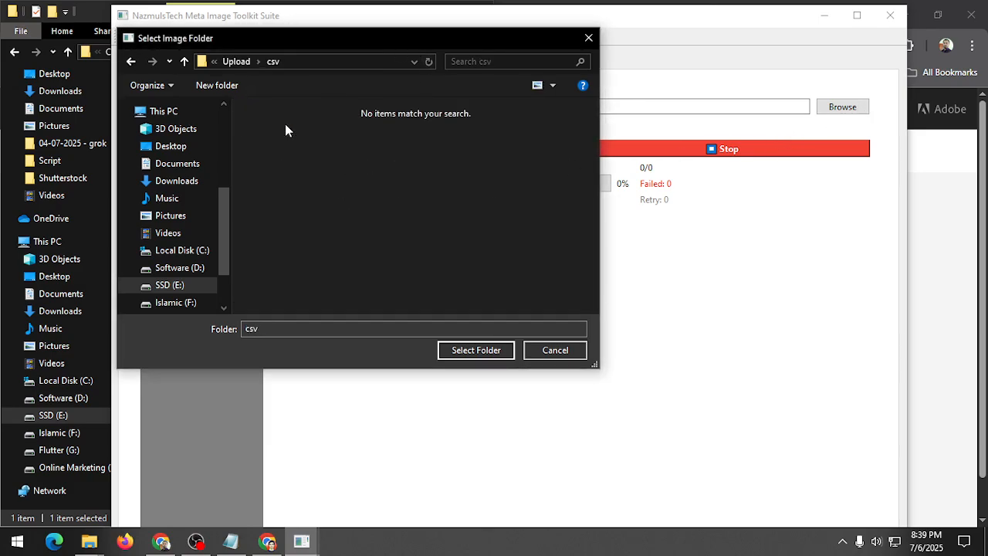
pyautogui.click(236, 61)
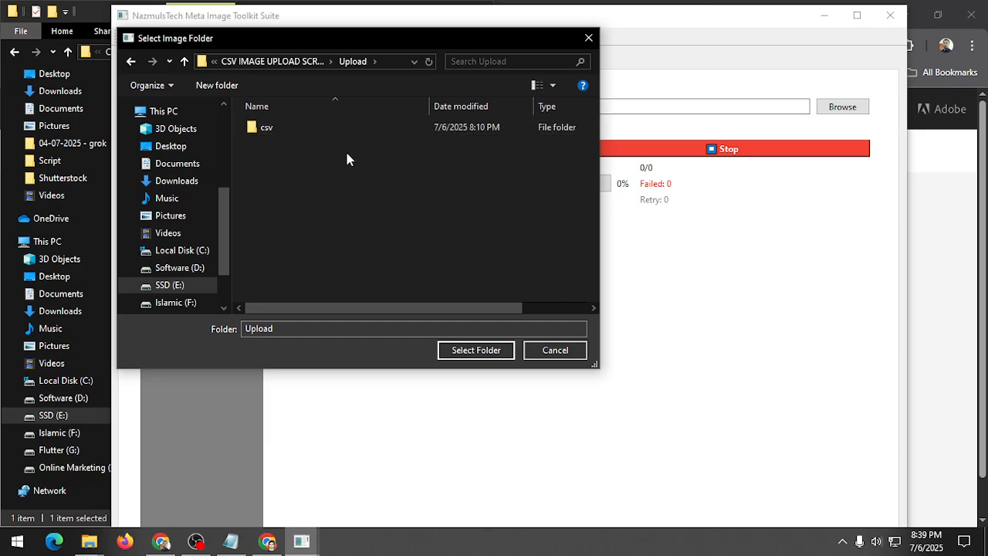
pyautogui.doubleClick(277, 130)
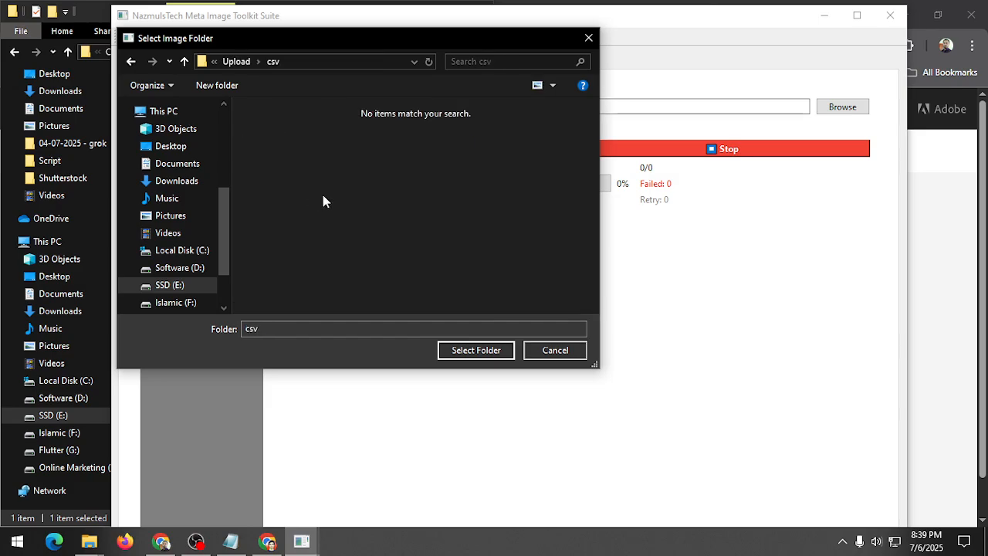
pyautogui.click(235, 61)
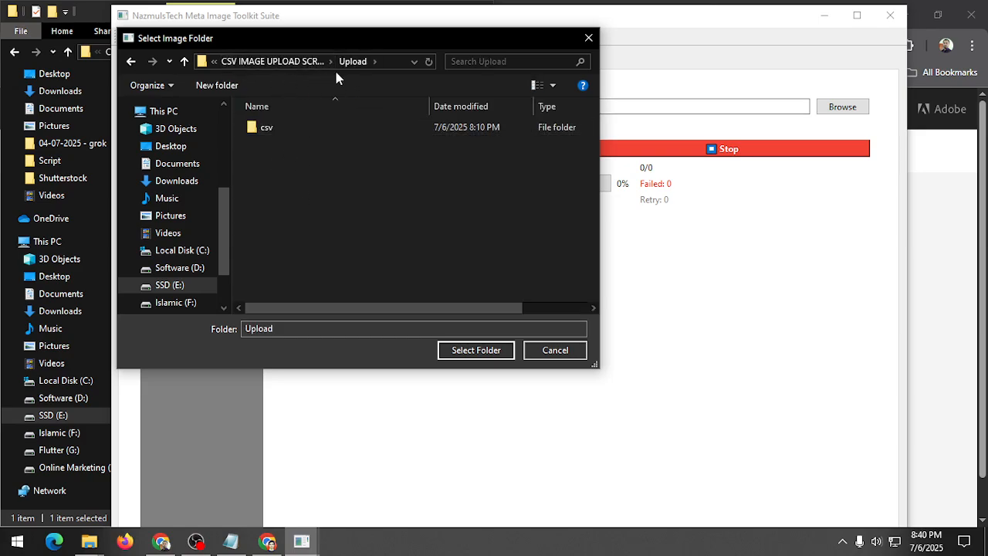
pyautogui.click(287, 62)
pyautogui.doubleClick(263, 179)
pyautogui.click(474, 350)
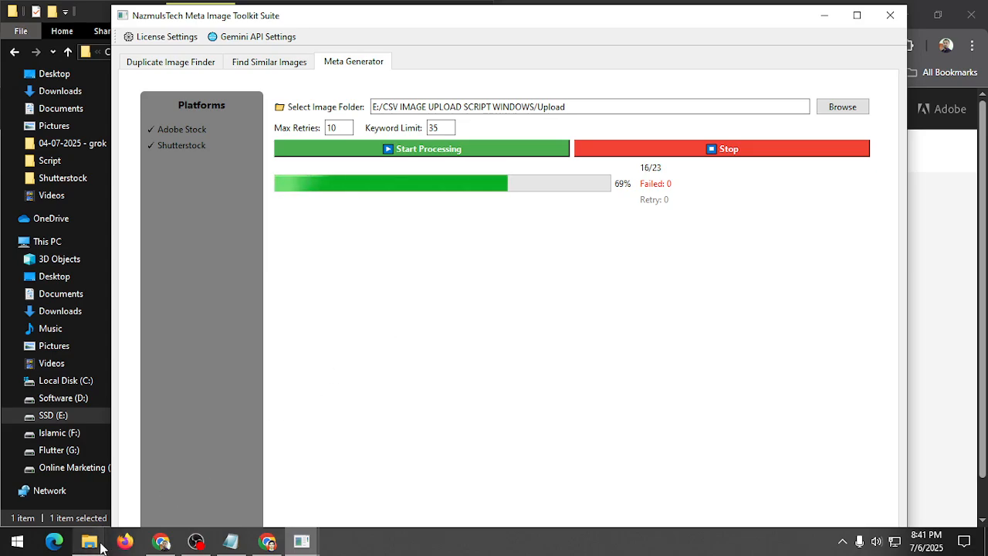
pyautogui.moveTo(89, 541)
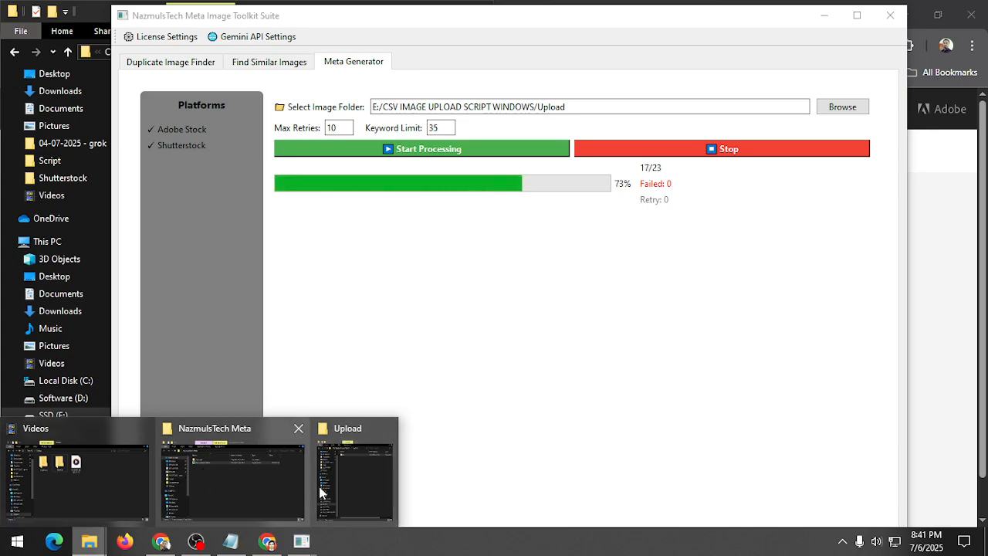
pyautogui.click(229, 484)
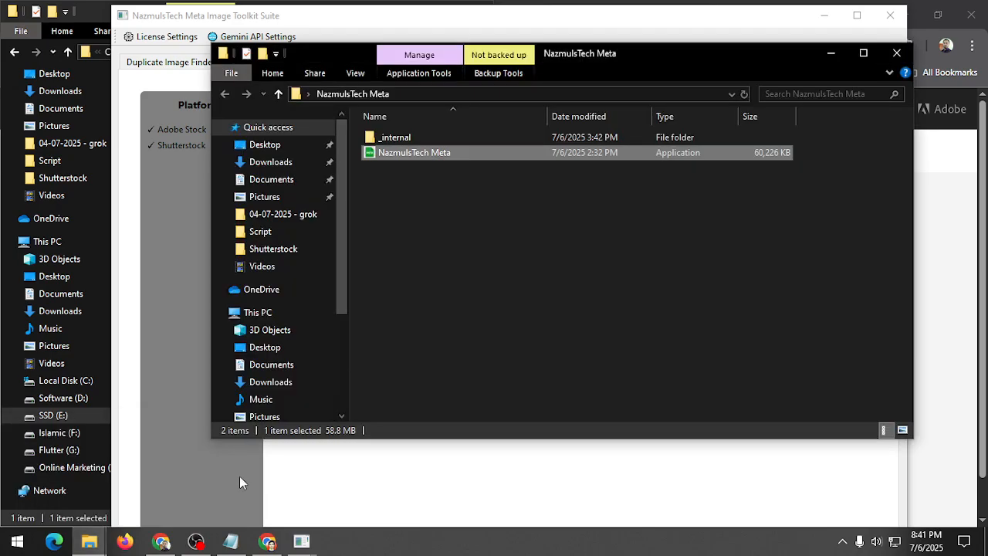
pyautogui.click(124, 541)
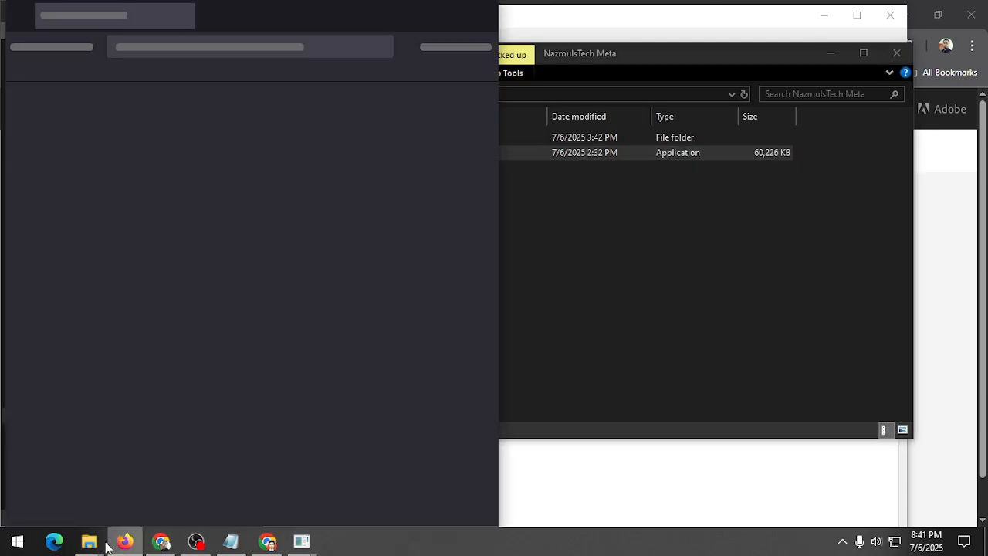
pyautogui.moveTo(91, 543)
pyautogui.click(480, 15)
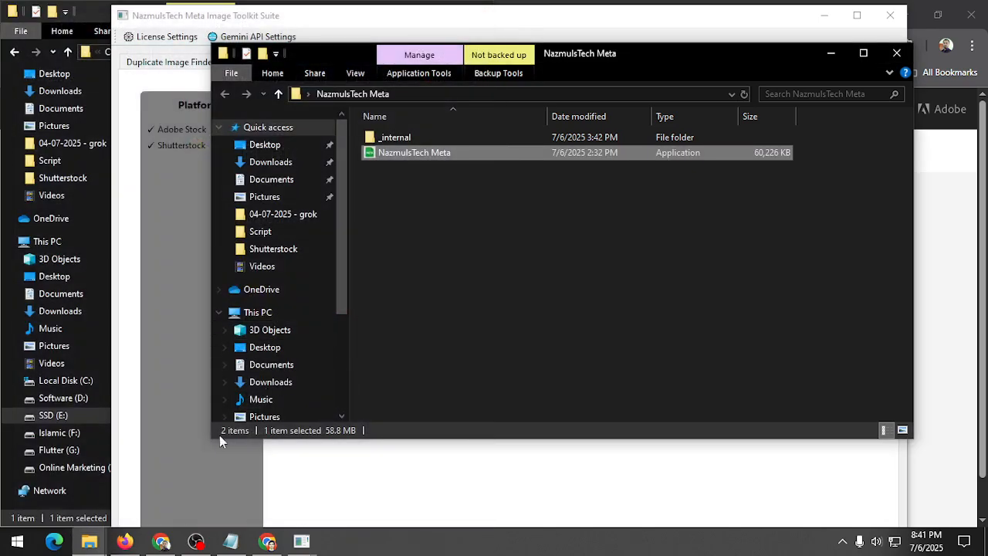
# Step: Open the csv folder in the Upload window and list its files in Details view with the Name column fitted to the filenames
pyautogui.click(346, 474)
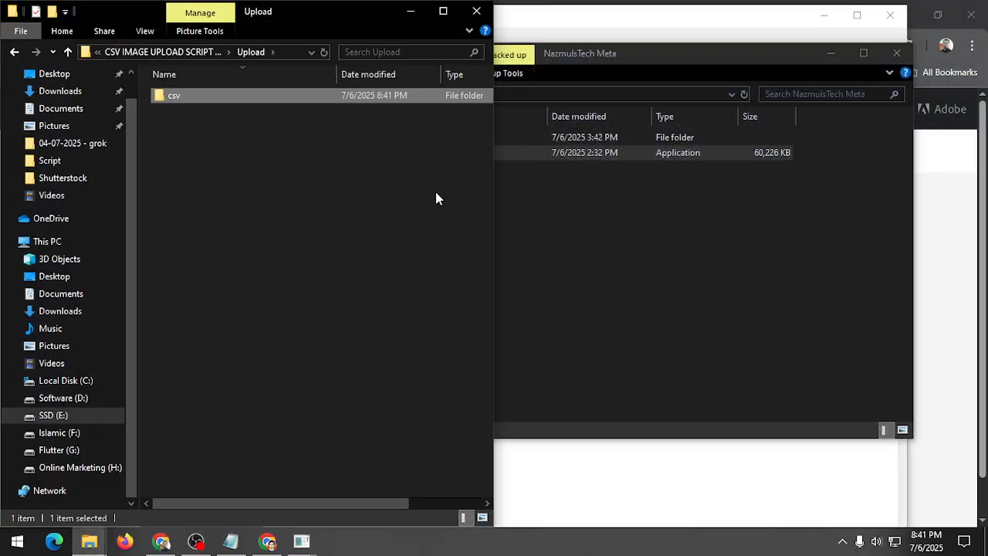
pyautogui.doubleClick(243, 94)
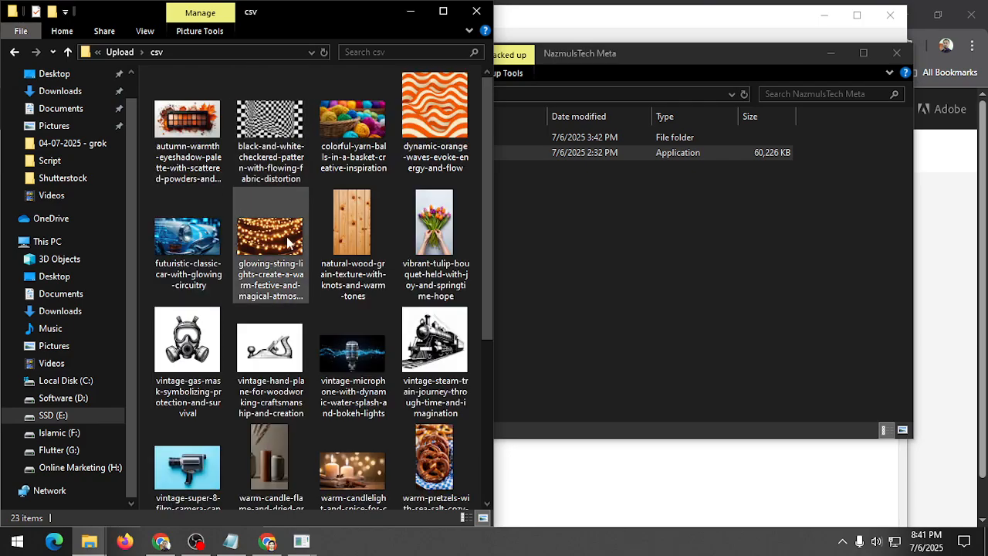
pyautogui.click(144, 31)
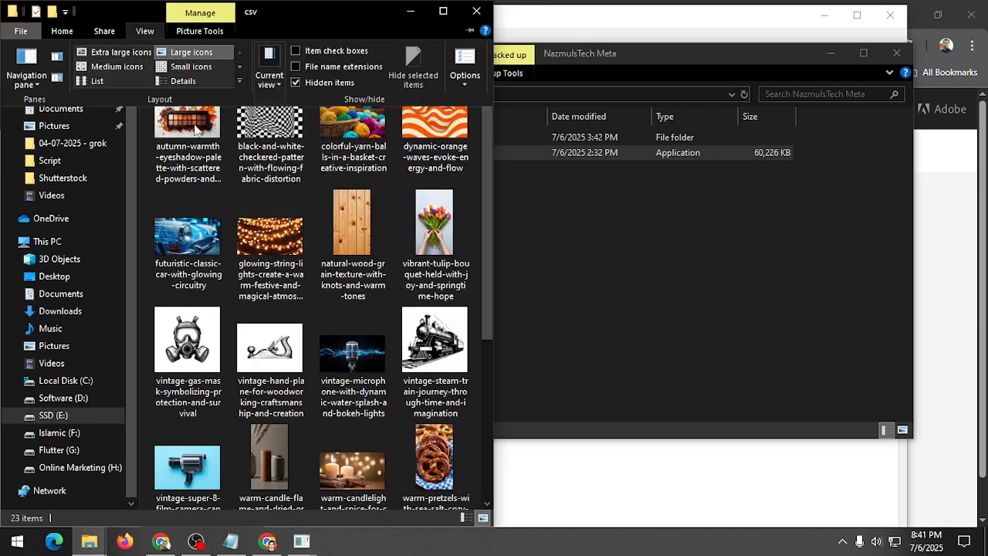
pyautogui.click(188, 80)
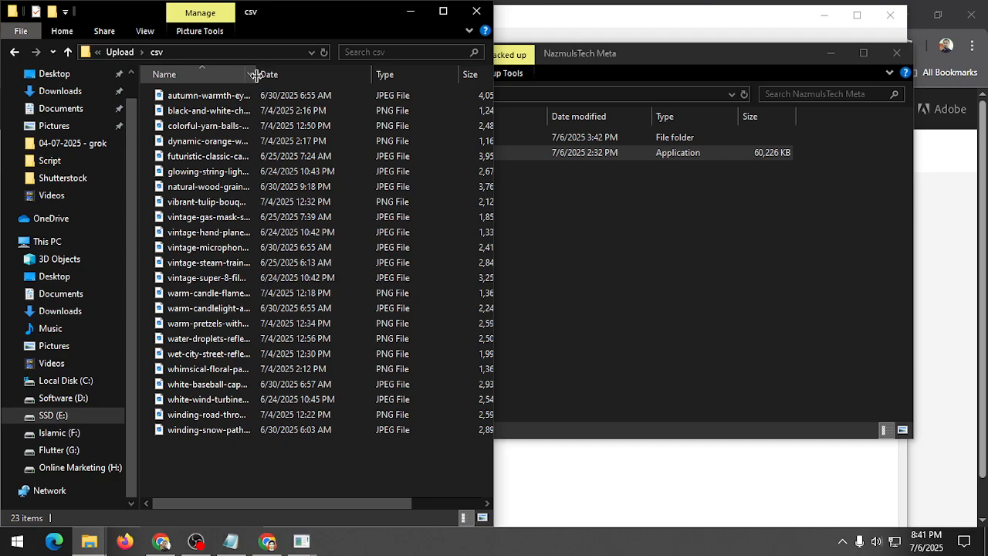
pyautogui.doubleClick(257, 74)
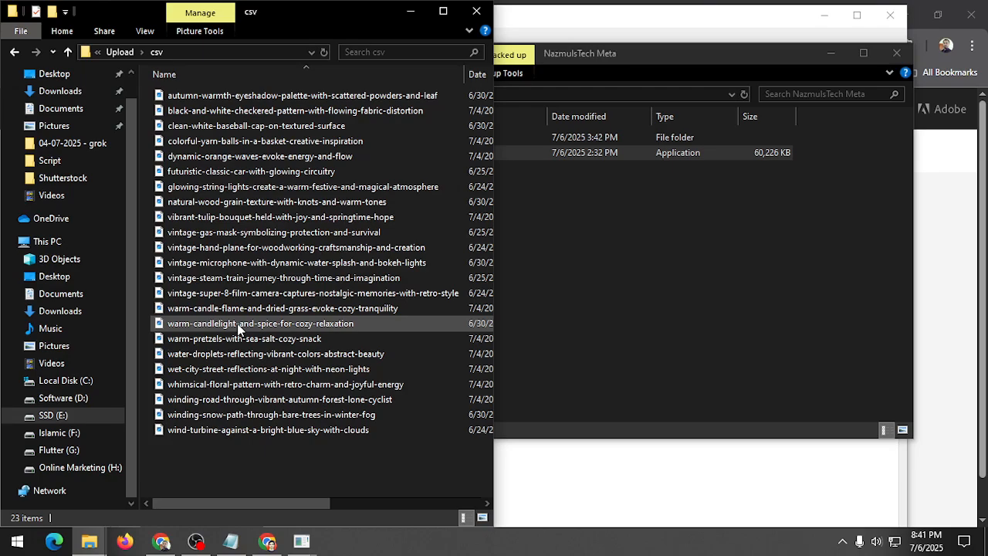
# Step: Return to the Meta Generator and dismiss its processing completion message
pyautogui.click(300, 546)
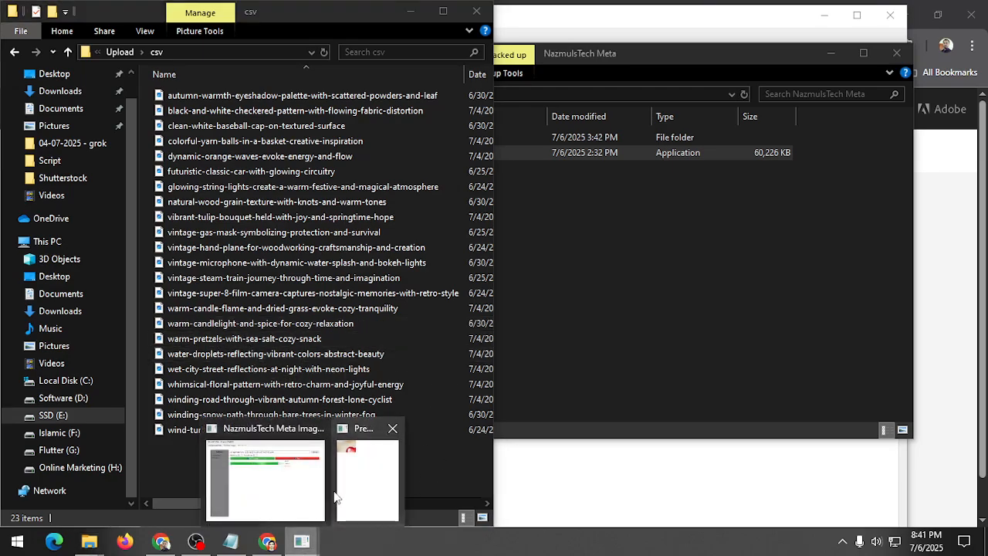
pyautogui.click(286, 488)
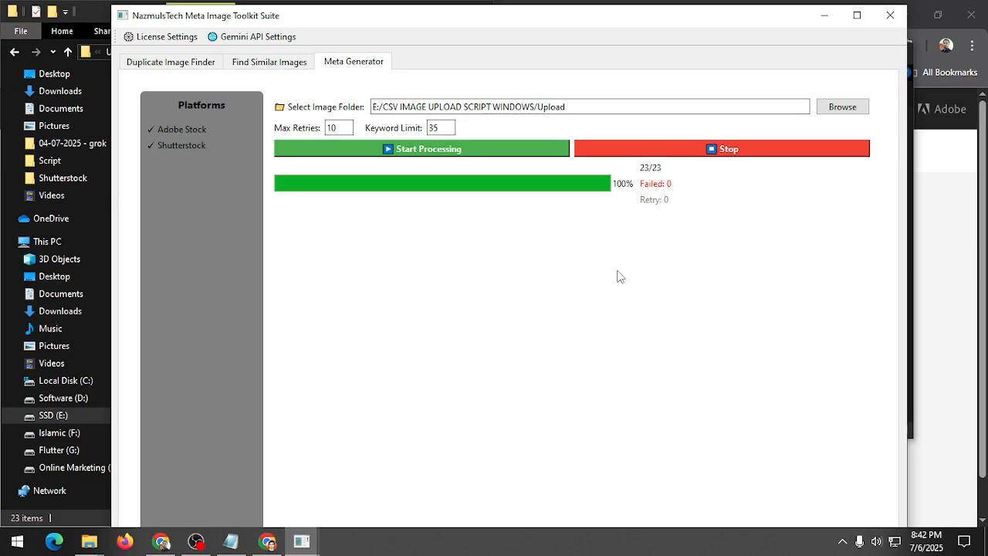
pyautogui.click(594, 309)
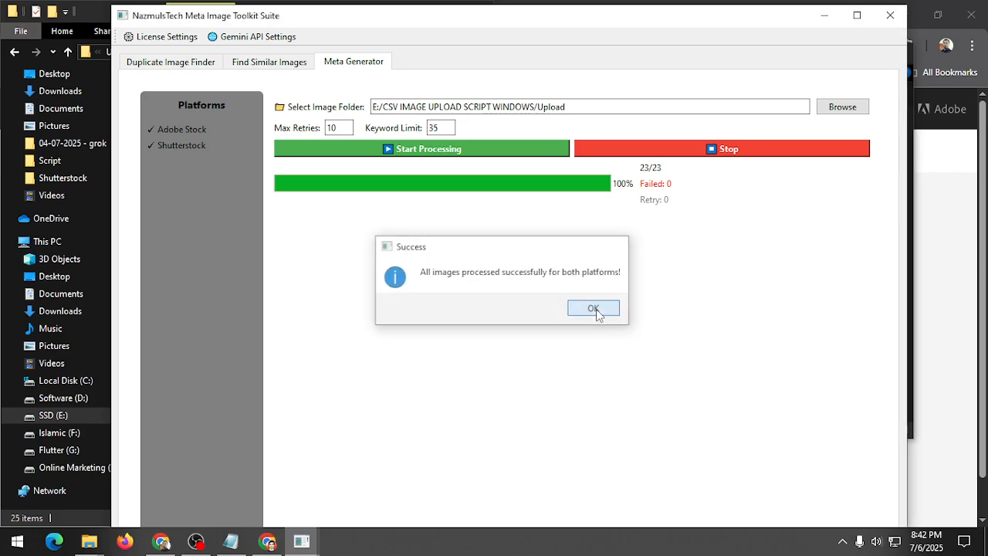
# Step: Move the toolkit window clear of the csv folder and open csv_adobe_output in Excel
pyautogui.moveTo(390, 25); pyautogui.dragTo(658, 53)
pyautogui.click(324, 248)
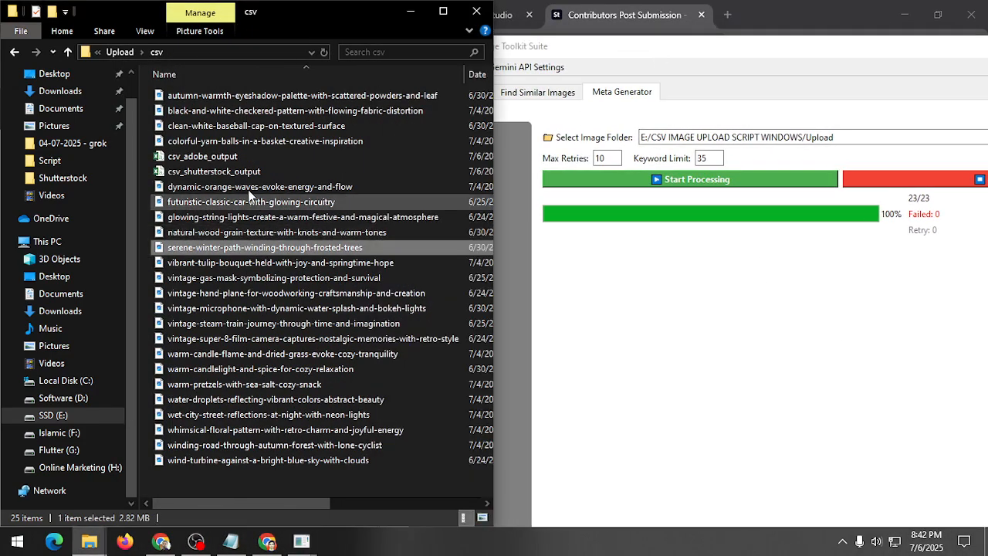
pyautogui.doubleClick(202, 157)
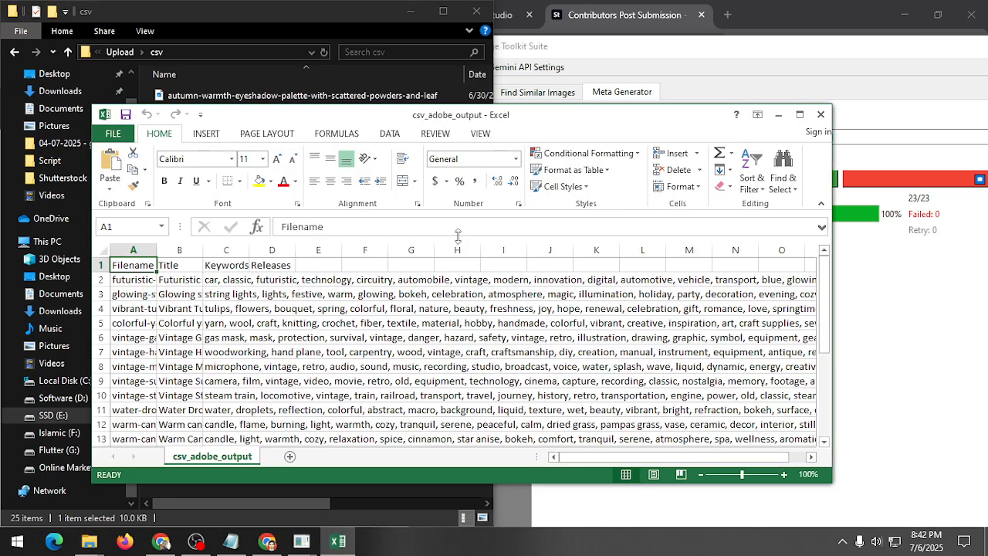
# Step: Fit the Filename column to its contents and look through the image filenames and their extensions
pyautogui.doubleClick(157, 250)
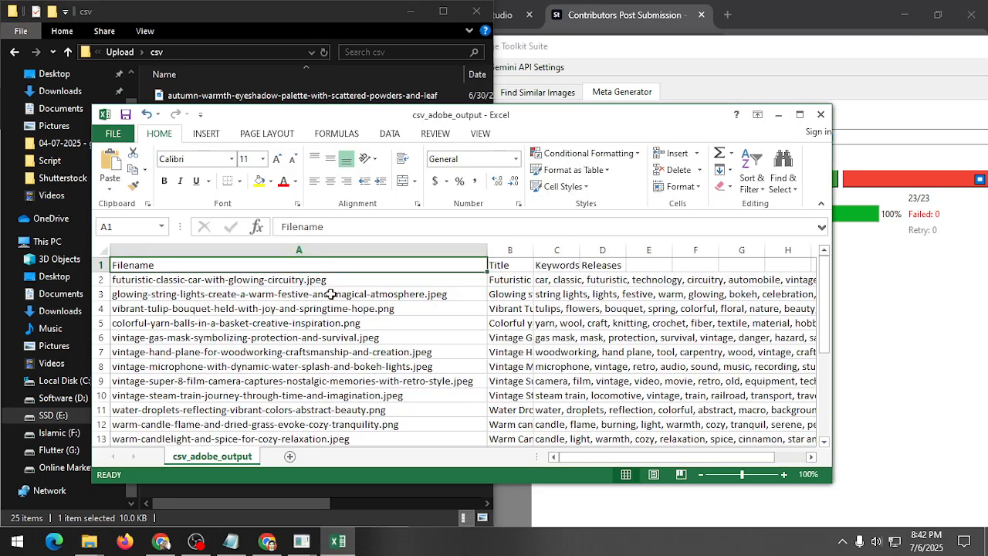
pyautogui.scroll(-4, 378, 331)
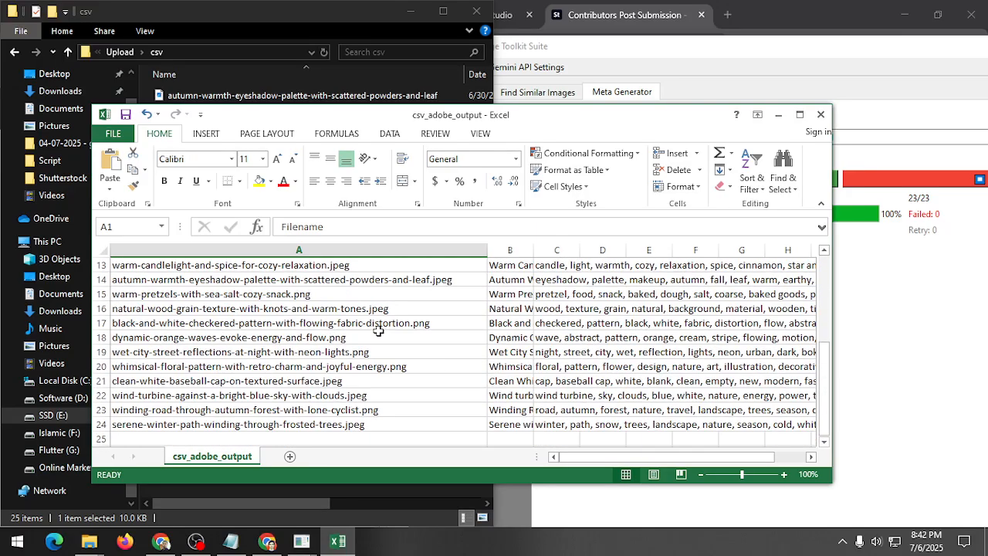
pyautogui.scroll(4, 378, 331)
pyautogui.scroll(-7, 378, 331)
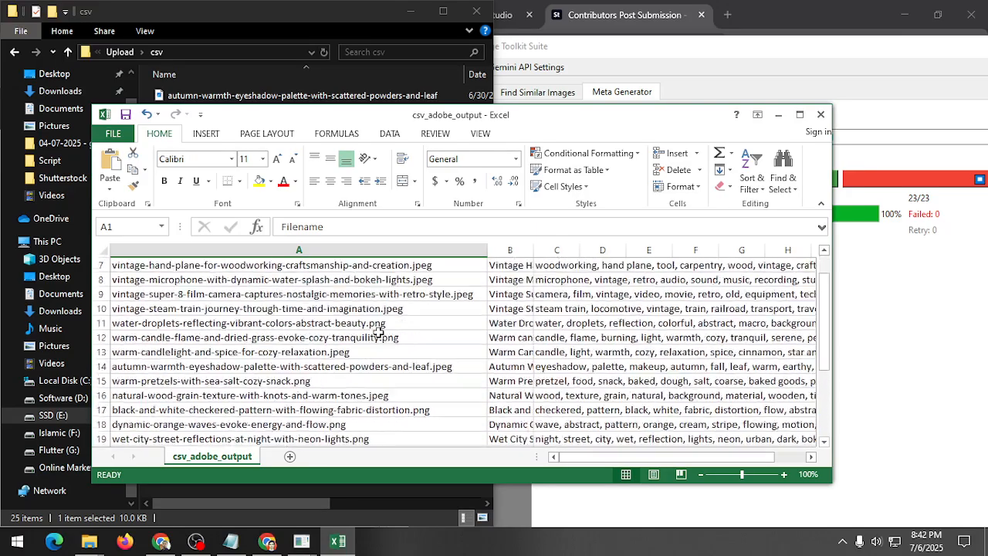
pyautogui.scroll(4, 378, 332)
pyautogui.scroll(1, 378, 332)
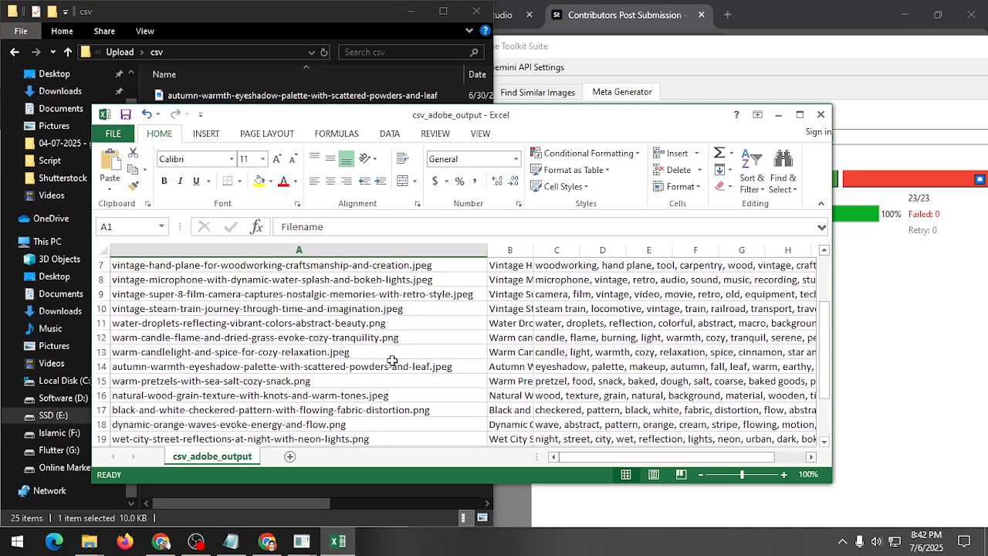
pyautogui.scroll(1, 431, 343)
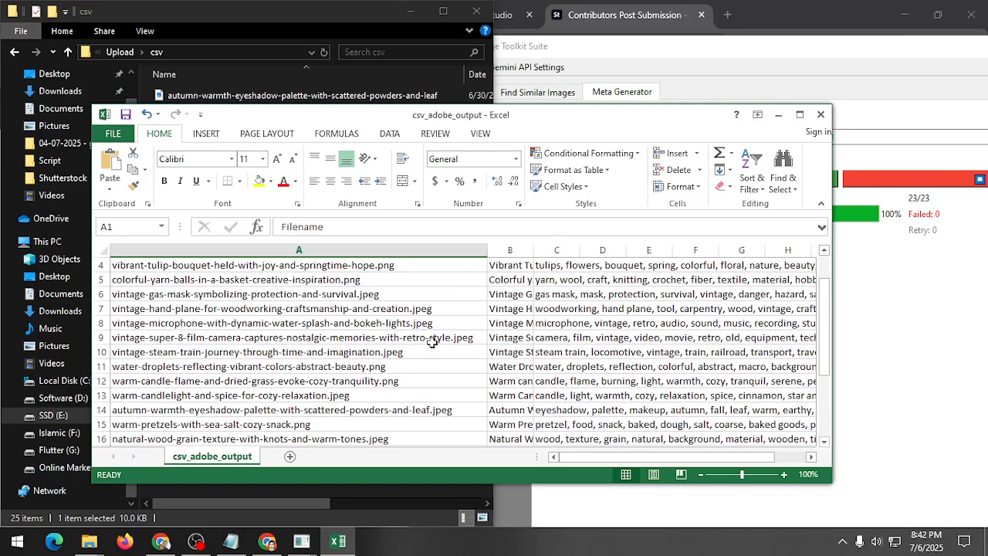
pyautogui.scroll(1, 393, 336)
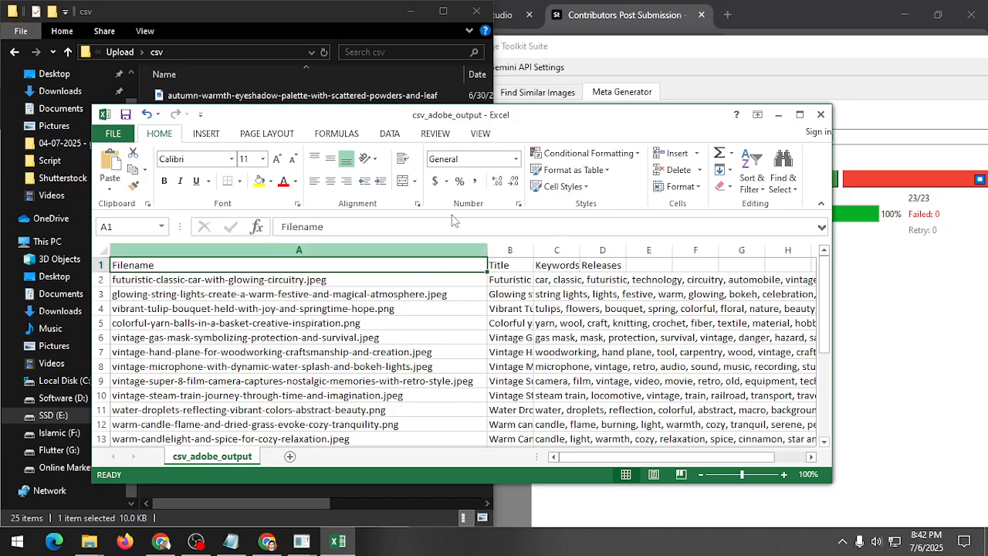
# Step: Replace every "jpeg" with "png" in csv_adobe_output and check the changed filenames
pyautogui.moveTo(545, 116); pyautogui.dragTo(537, 62)
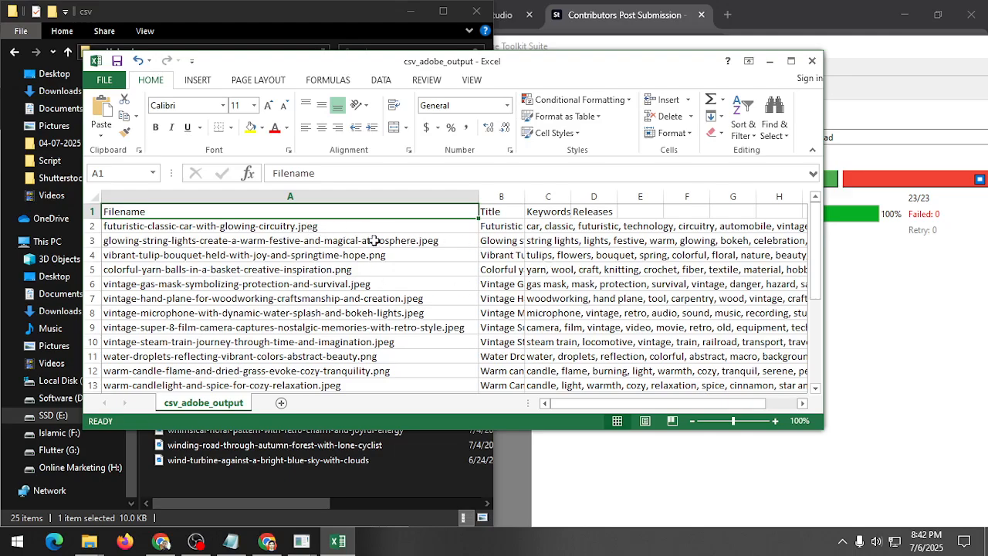
pyautogui.click(773, 133)
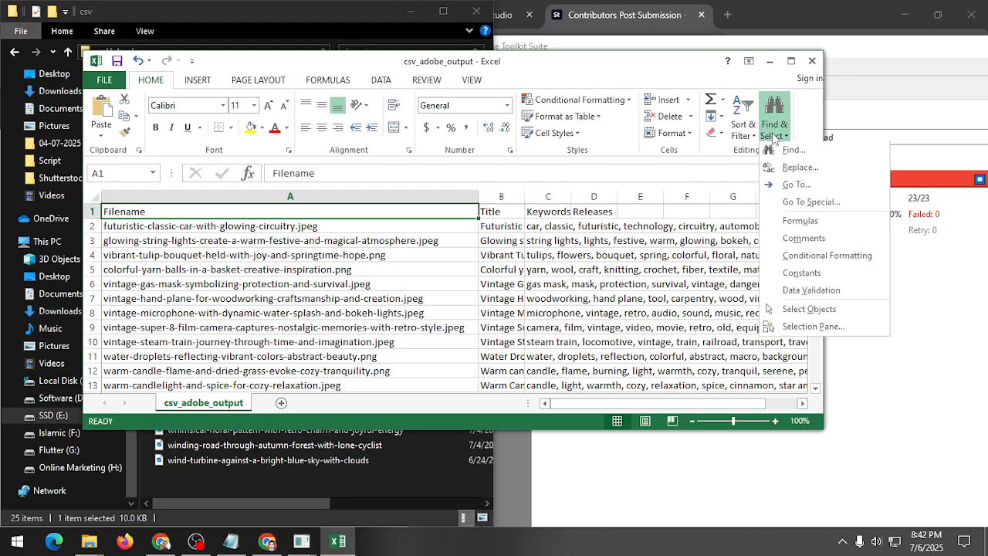
pyautogui.click(801, 169)
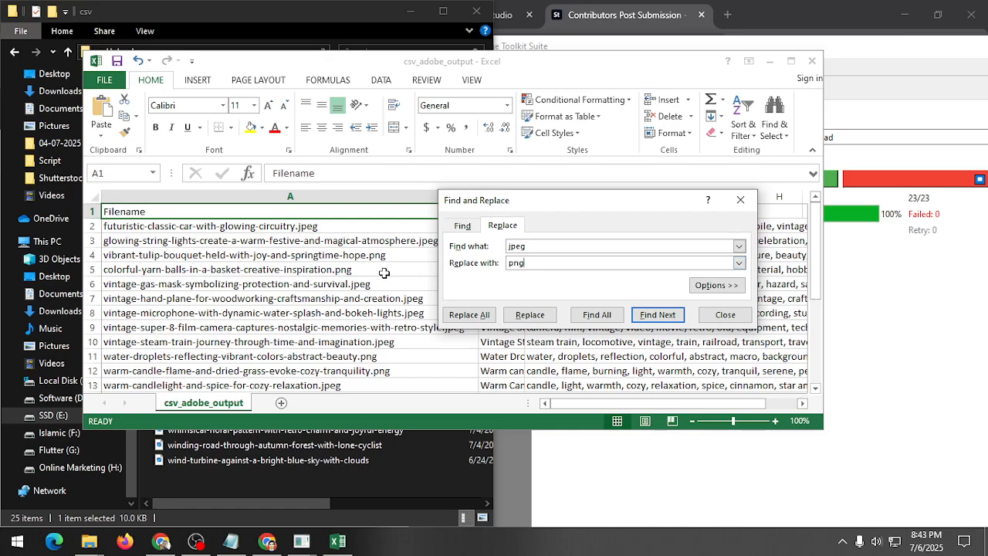
pyautogui.click(467, 315)
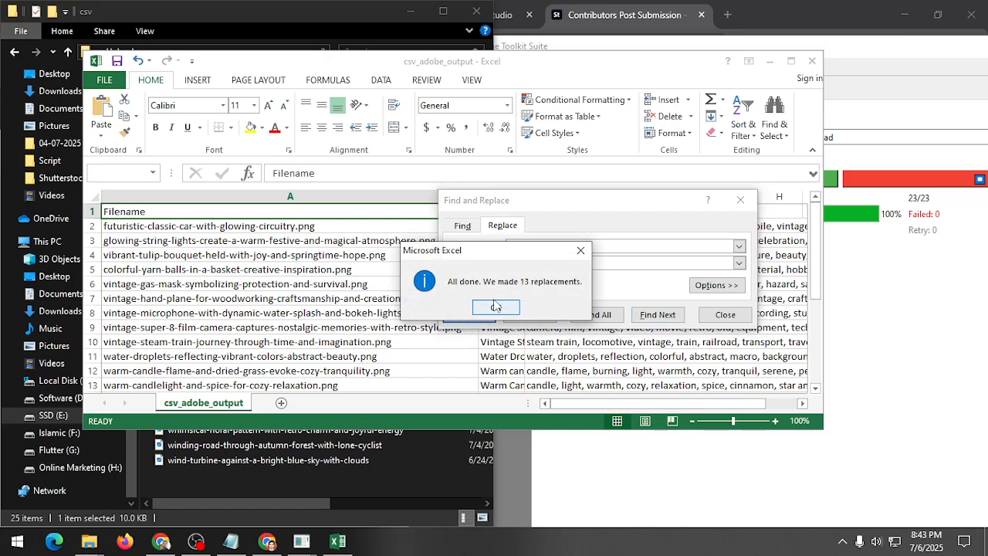
pyautogui.click(496, 307)
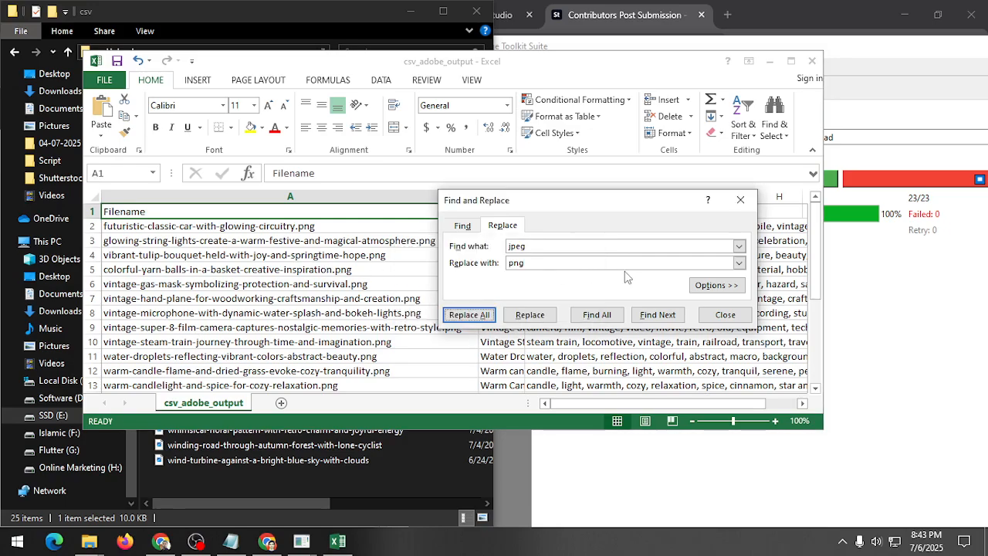
pyautogui.click(740, 200)
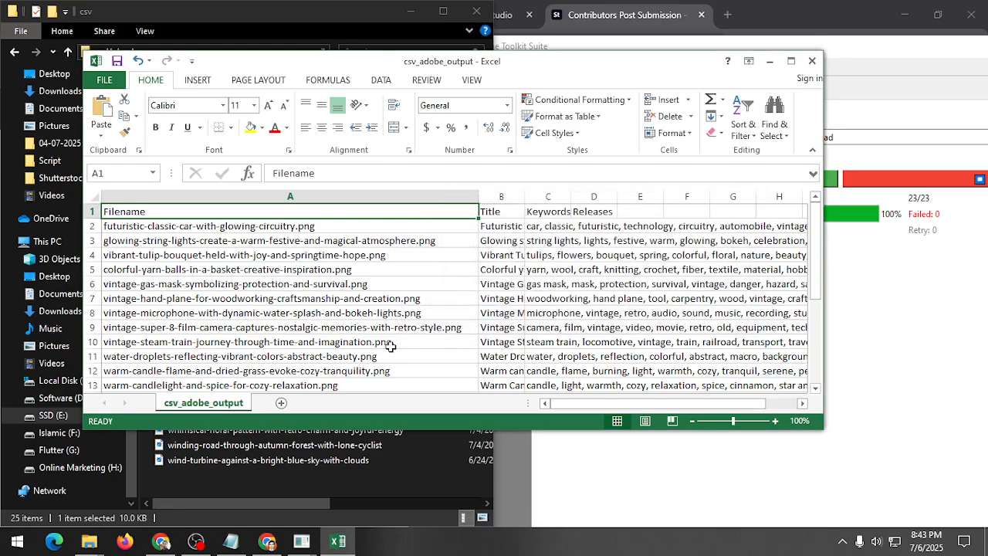
pyautogui.scroll(-6, 390, 346)
pyautogui.scroll(4, 391, 347)
# Step: Replace every "png" with "jpeg" throughout the csv_adobe_output sheet
pyautogui.click(774, 127)
pyautogui.click(797, 171)
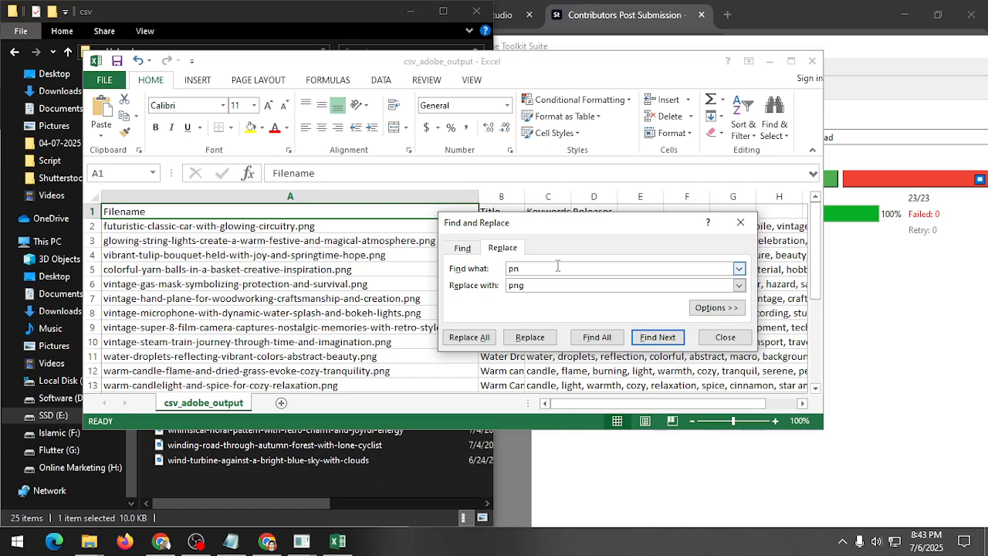
pyautogui.moveTo(547, 284); pyautogui.dragTo(510, 285)
pyautogui.write('jpeg')
pyautogui.click(470, 337)
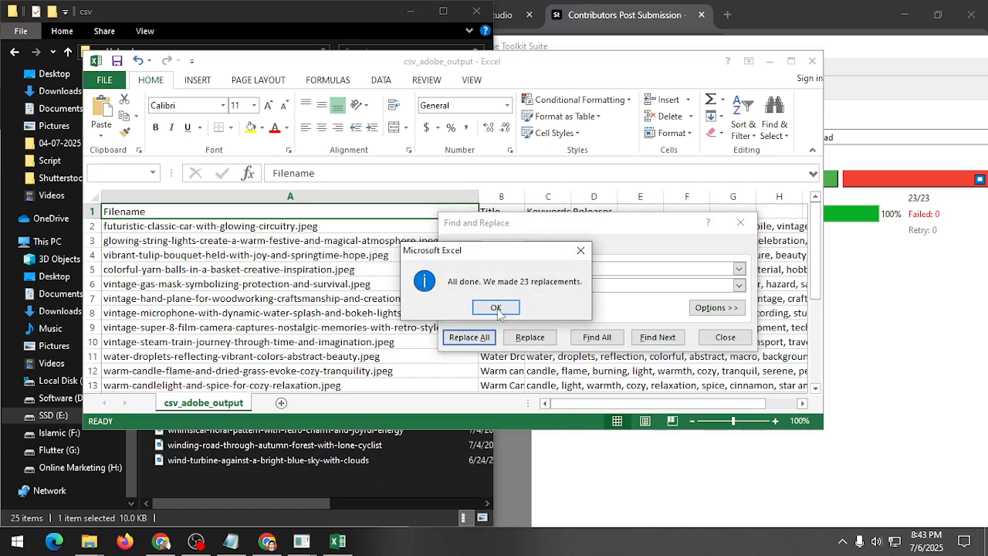
pyautogui.click(495, 308)
pyautogui.press('Escape')
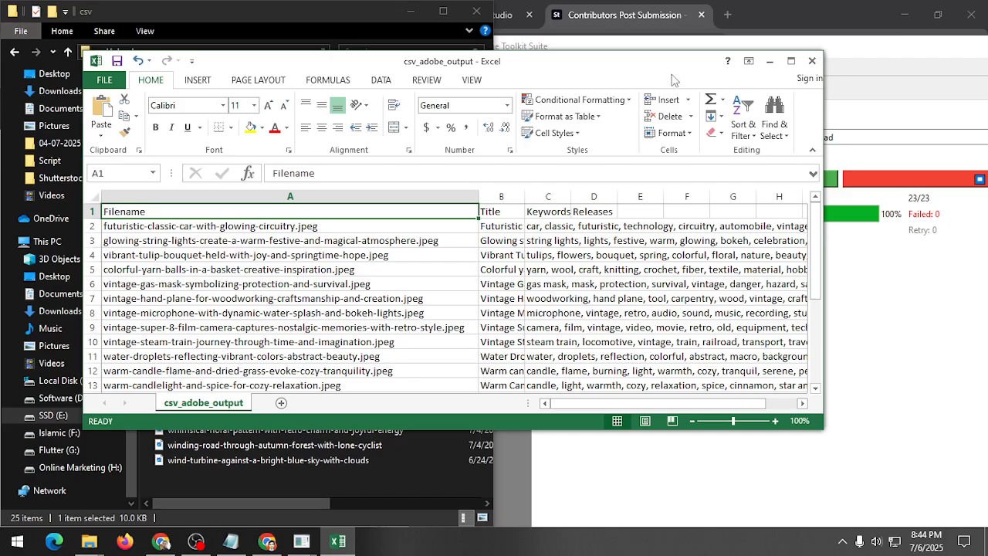
# Step: Close csv_adobe_output in Excel without saving the changes
pyautogui.moveTo(551, 70); pyautogui.dragTo(541, 91)
pyautogui.click(802, 82)
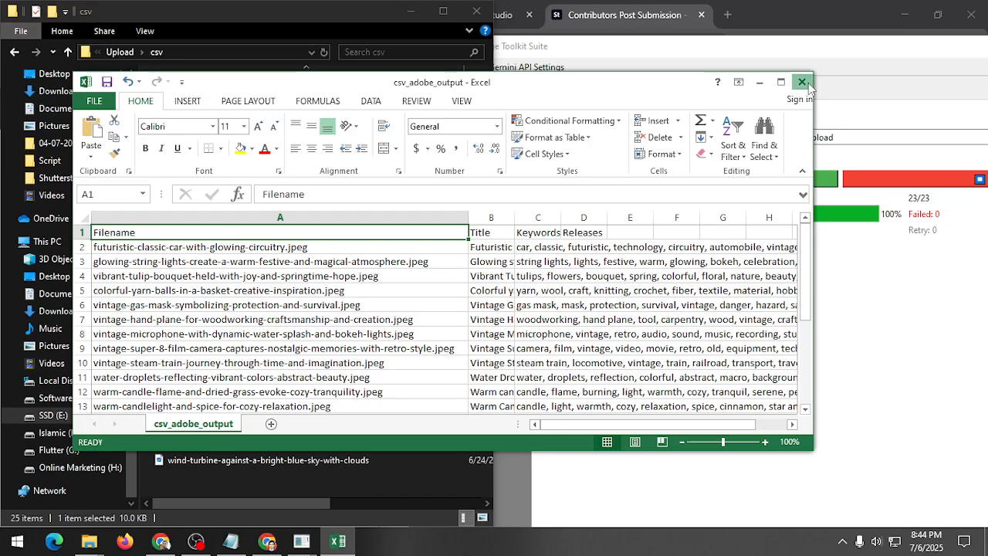
pyautogui.click(493, 287)
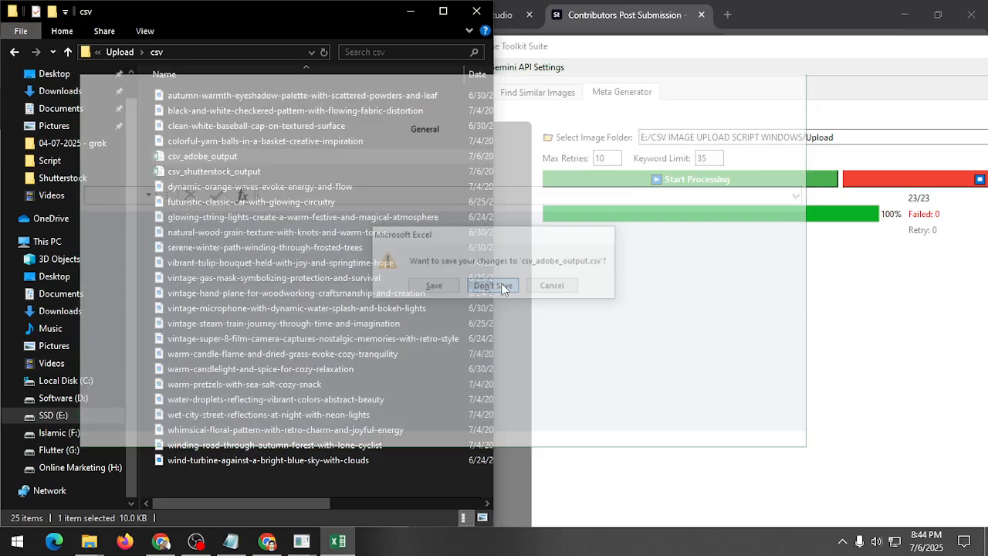
# Step: Browse to the 04-07-2025 - grok folder inside OUTPUT on SSD (E:) and look through its image files
pyautogui.click(120, 51)
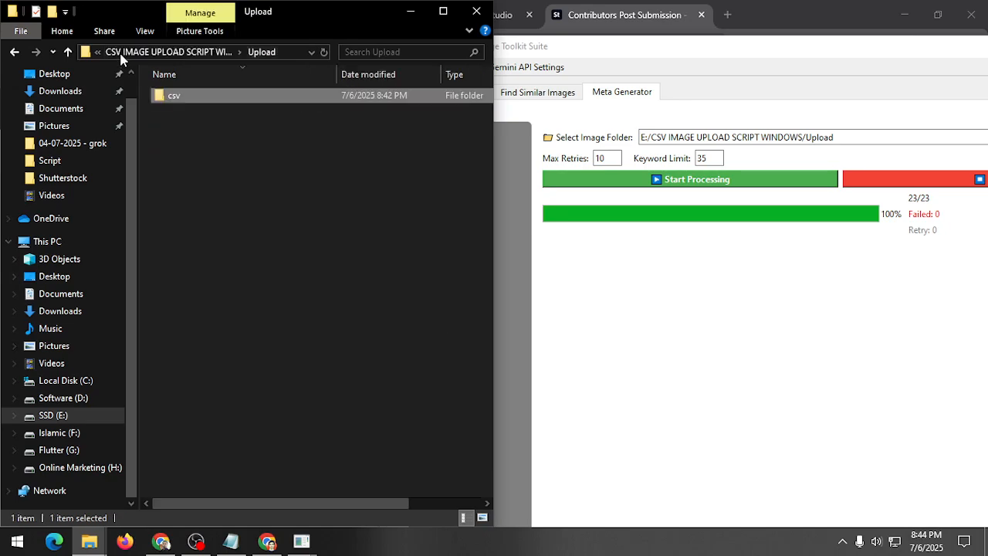
pyautogui.click(172, 54)
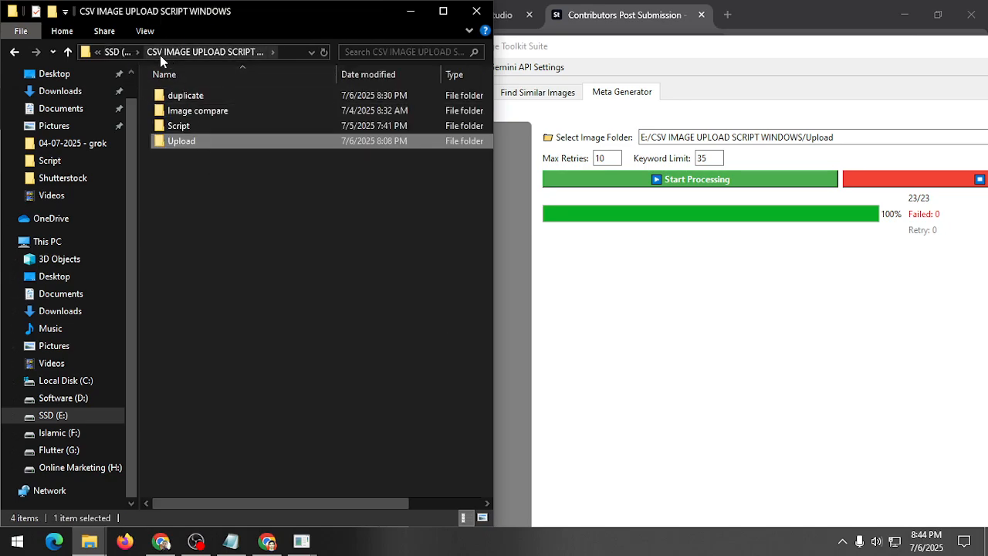
pyautogui.click(117, 51)
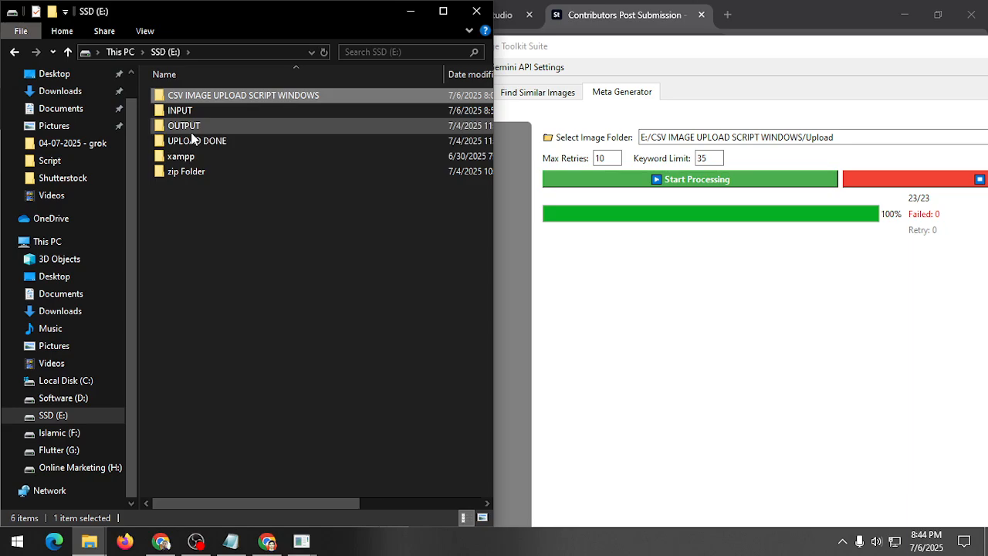
pyautogui.doubleClick(193, 131)
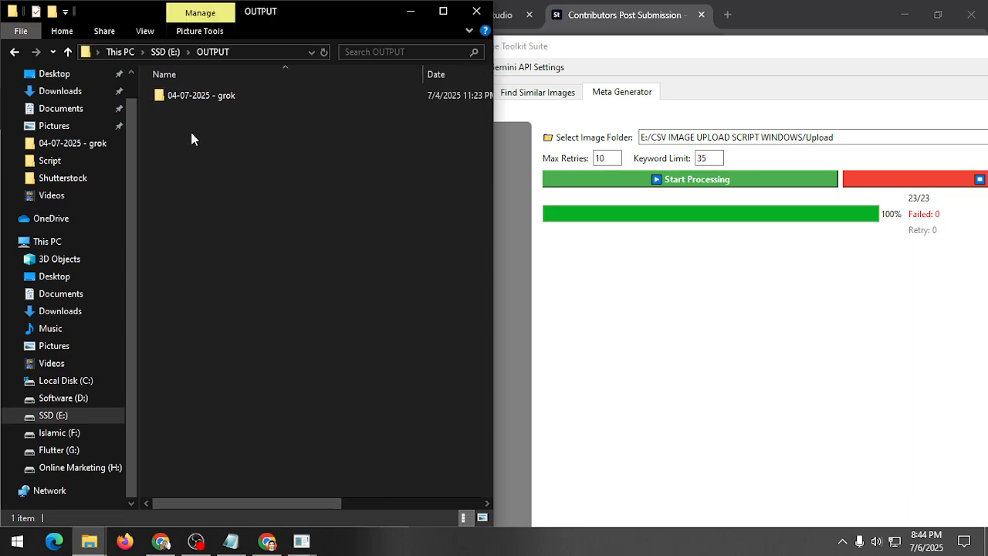
pyautogui.doubleClick(215, 98)
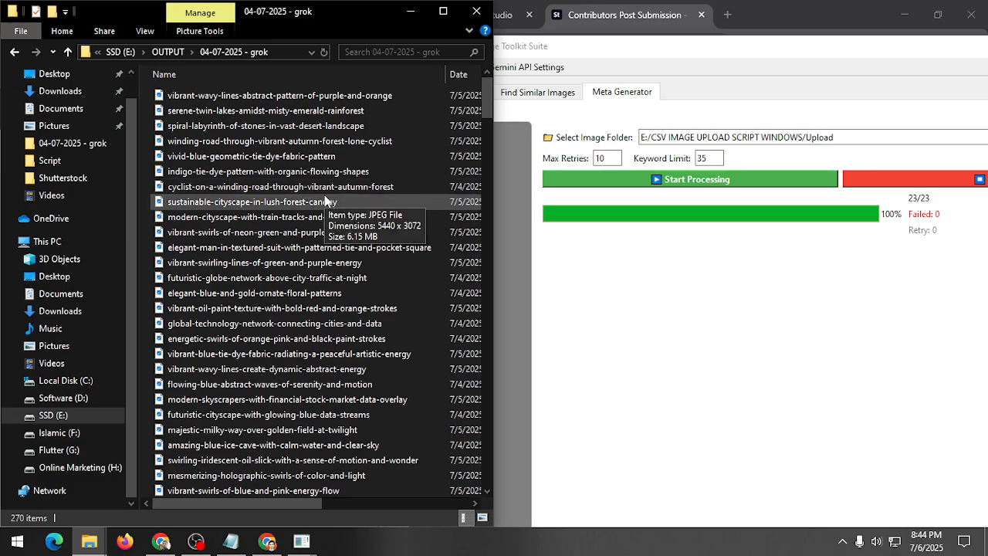
pyautogui.scroll(-20, 262, 309)
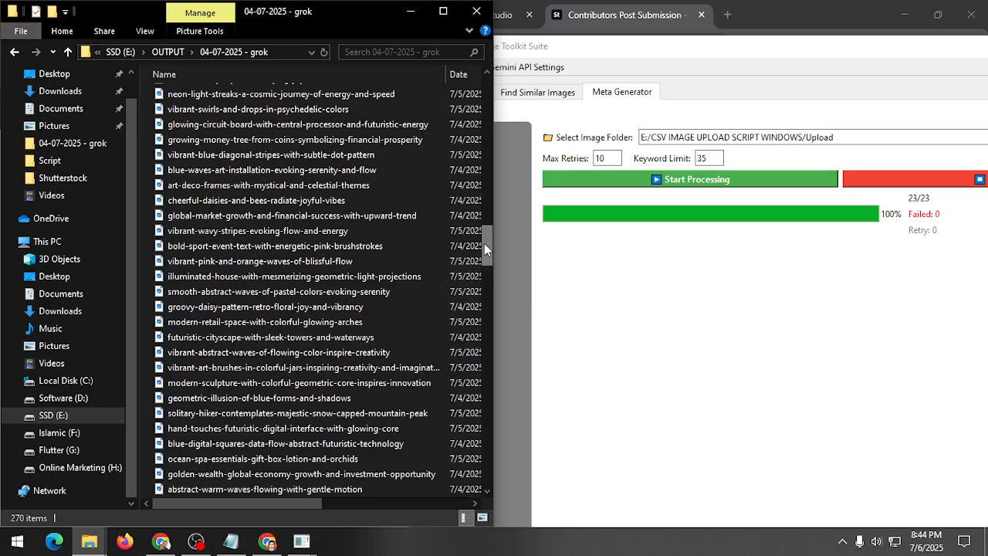
pyautogui.moveTo(484, 243); pyautogui.dragTo(473, 89)
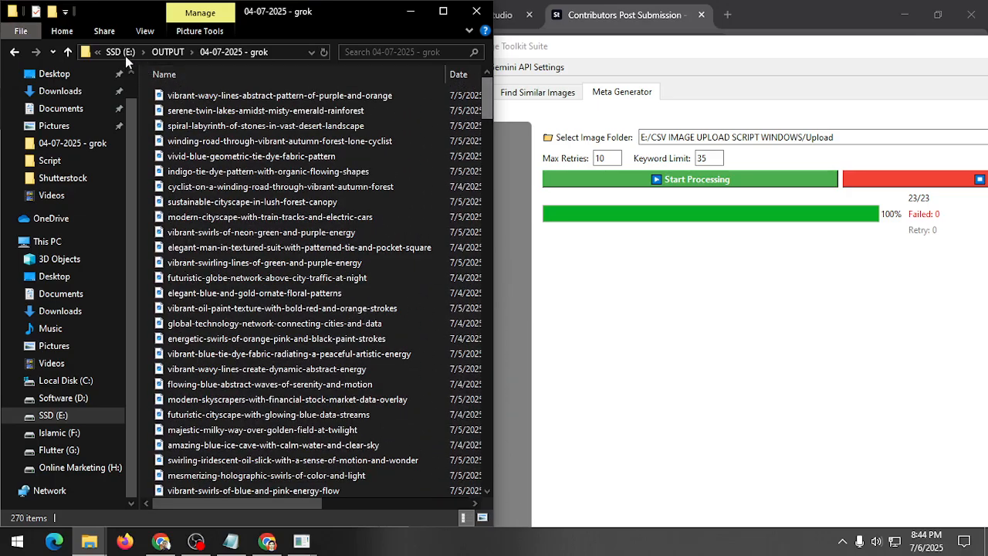
# Step: Copy the 04-07-2025 - All Technology_adobe_output and 04-07-2025 - All Technology_shutterstock_output CSV files from the 04-07-2025 - grok folder inside INPUT
pyautogui.click(67, 51)
pyautogui.click(68, 52)
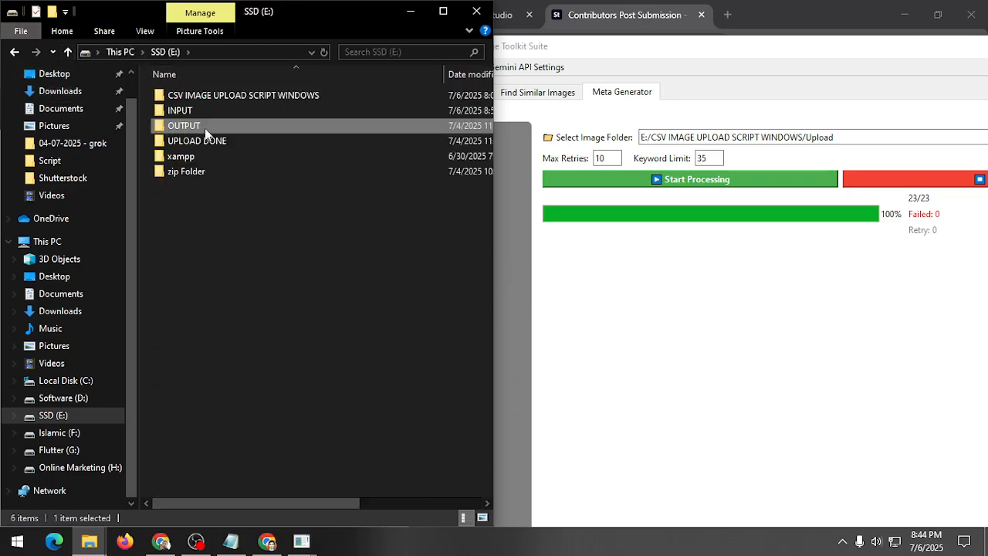
pyautogui.doubleClick(194, 111)
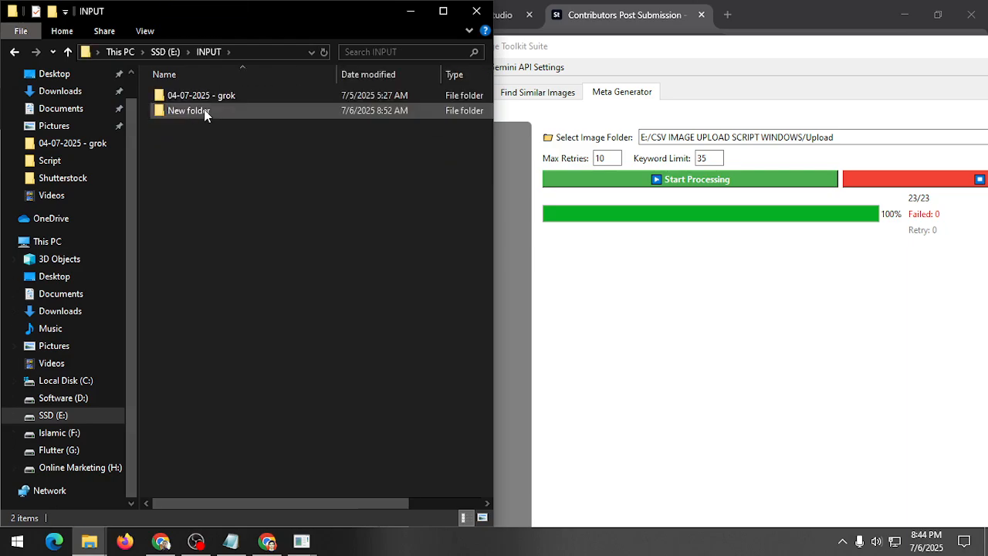
pyautogui.doubleClick(202, 95)
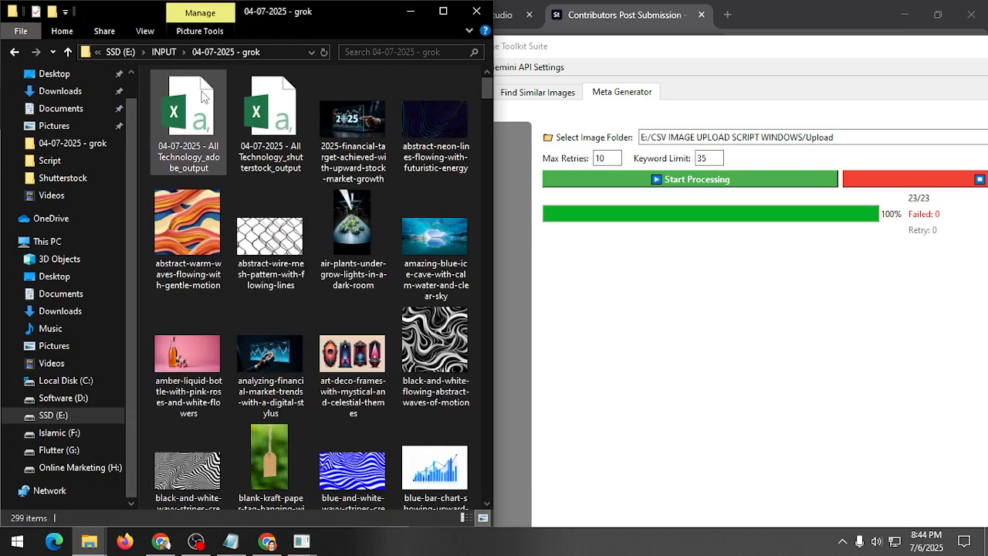
pyautogui.click(254, 135)
pyautogui.keyDown('ctrl'); pyautogui.click(189, 139); pyautogui.keyUp('ctrl')
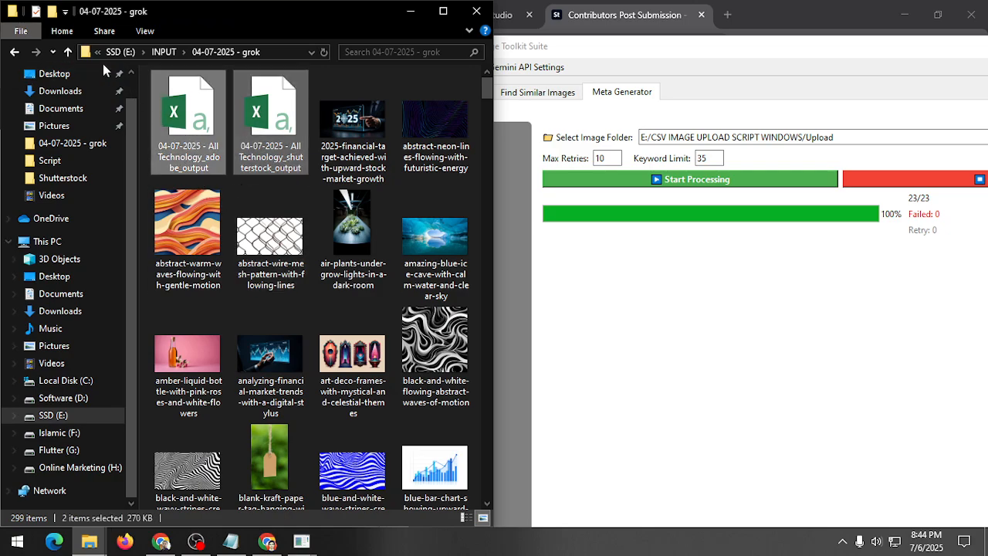
# Step: Paste the two copied CSV files into the 04-07-2025 - grok folder inside OUTPUT on SSD (E:)
pyautogui.click(68, 52)
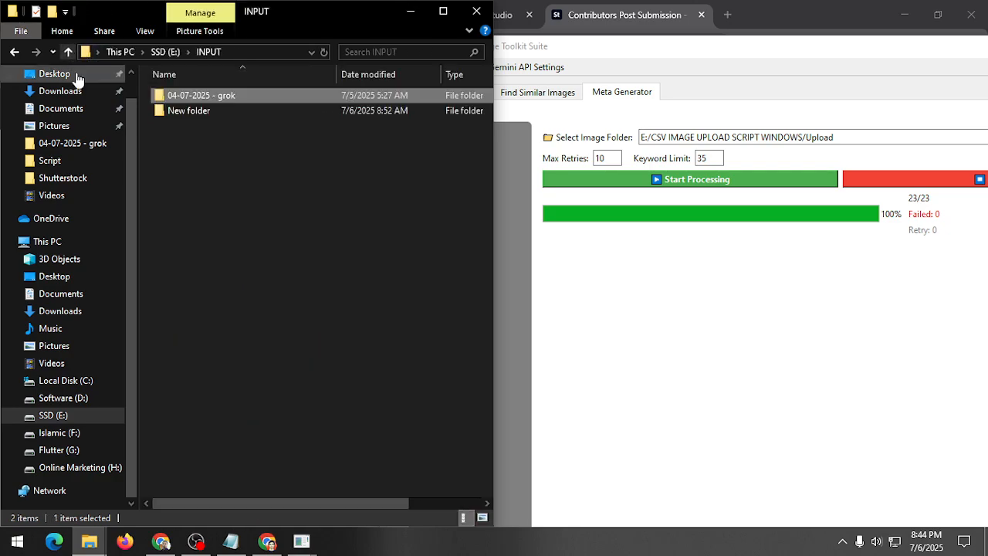
pyautogui.hotkey('alt', 'Up')
pyautogui.doubleClick(185, 125)
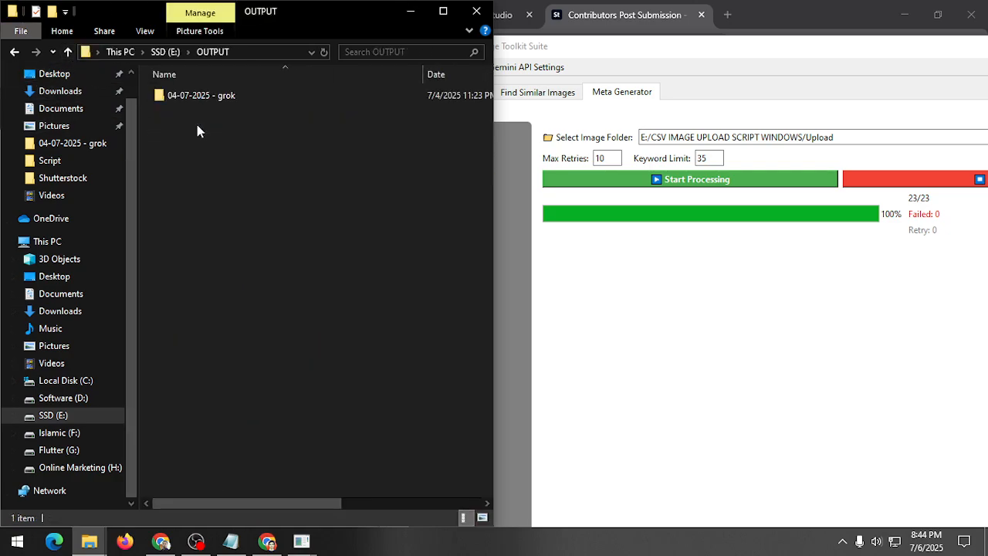
pyautogui.doubleClick(203, 99)
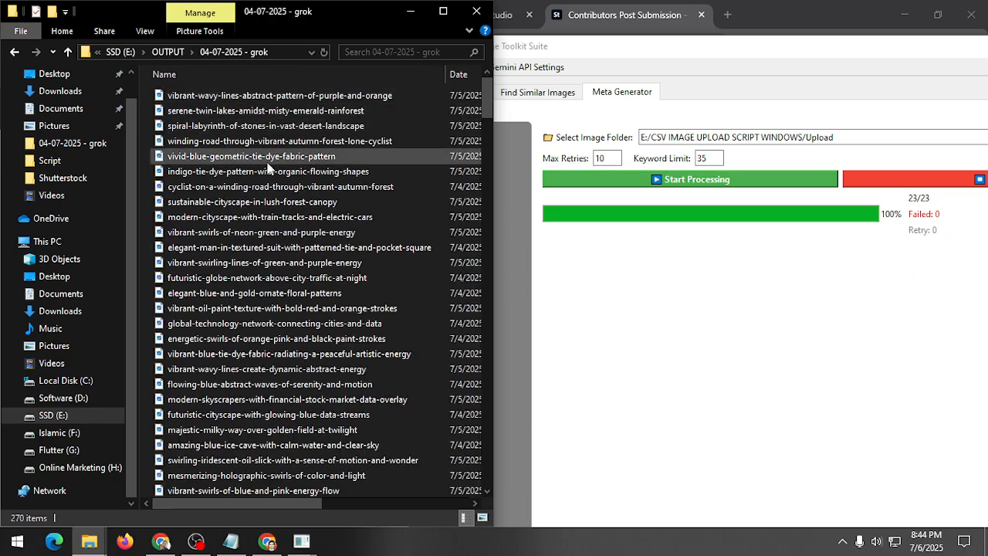
pyautogui.click(267, 162)
pyautogui.hotkey('ctrl', 'v')
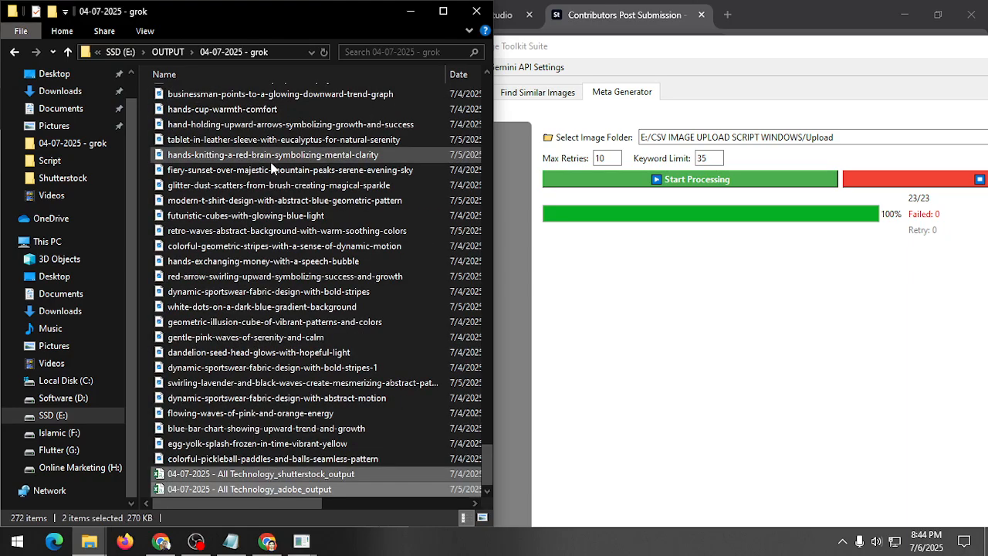
pyautogui.click(327, 371)
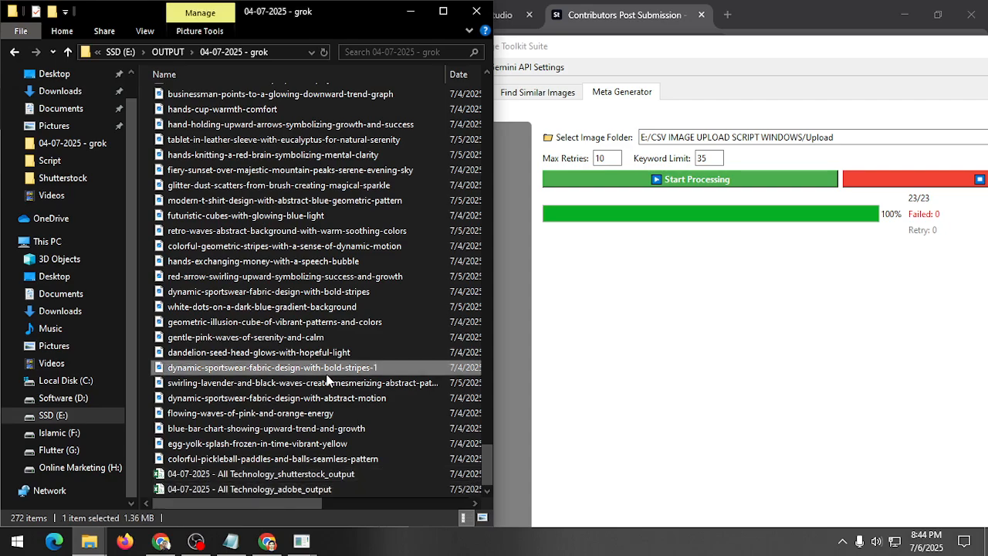
# Step: Switch to Chrome and open the Adobe Stock contributor Dashboard
pyautogui.click(162, 542)
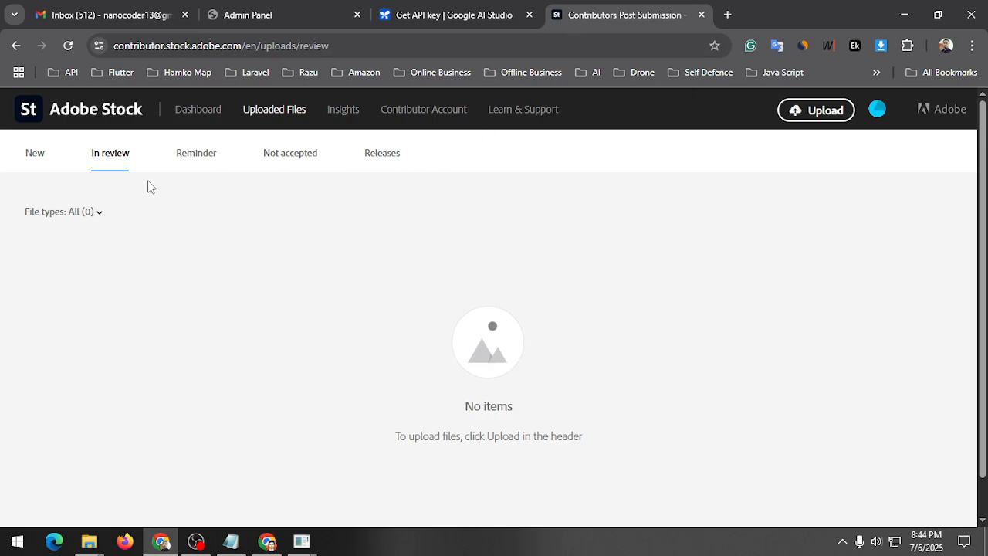
pyautogui.click(195, 116)
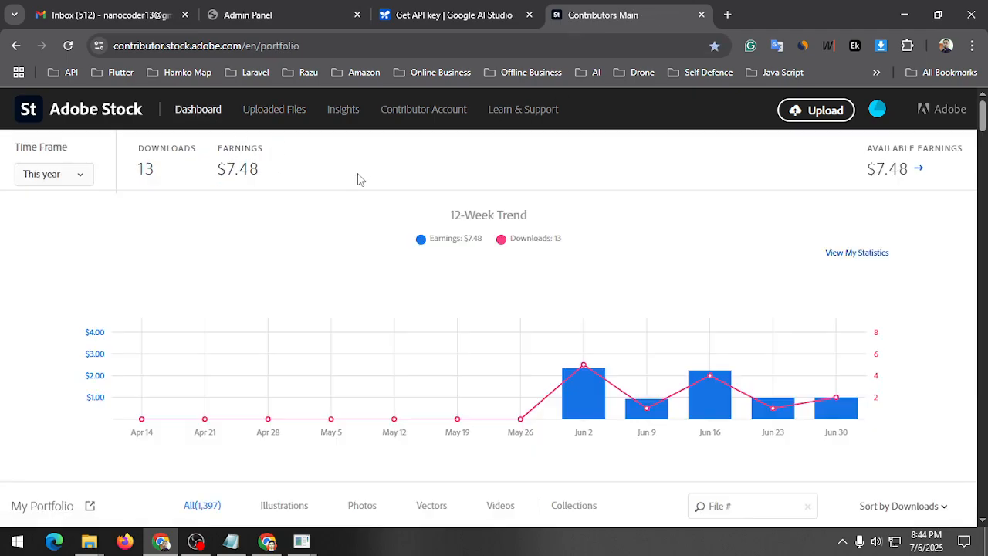
# Step: Go to the Uploaded Files page of the Adobe Stock contributor site and open the file upload screen
pyautogui.click(267, 115)
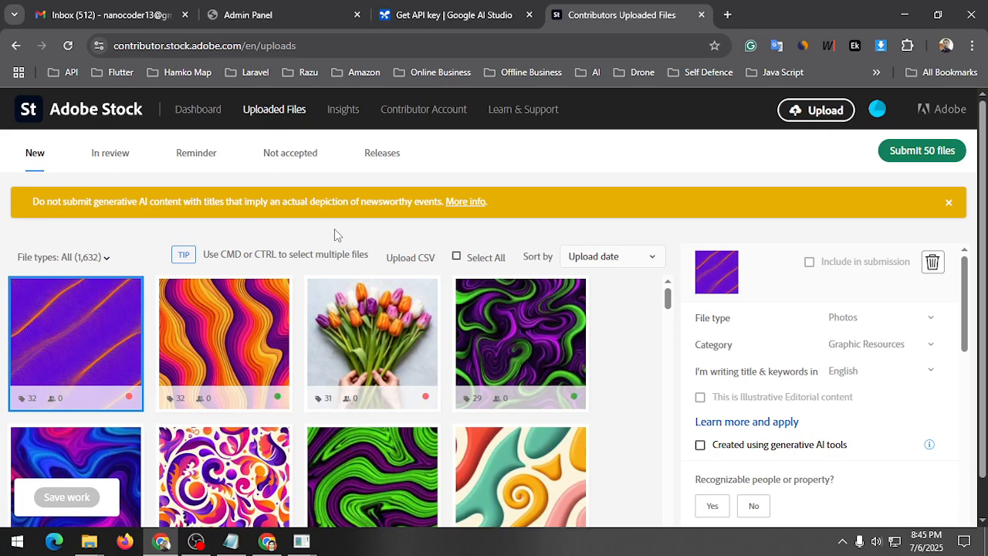
pyautogui.scroll(-5, 339, 278)
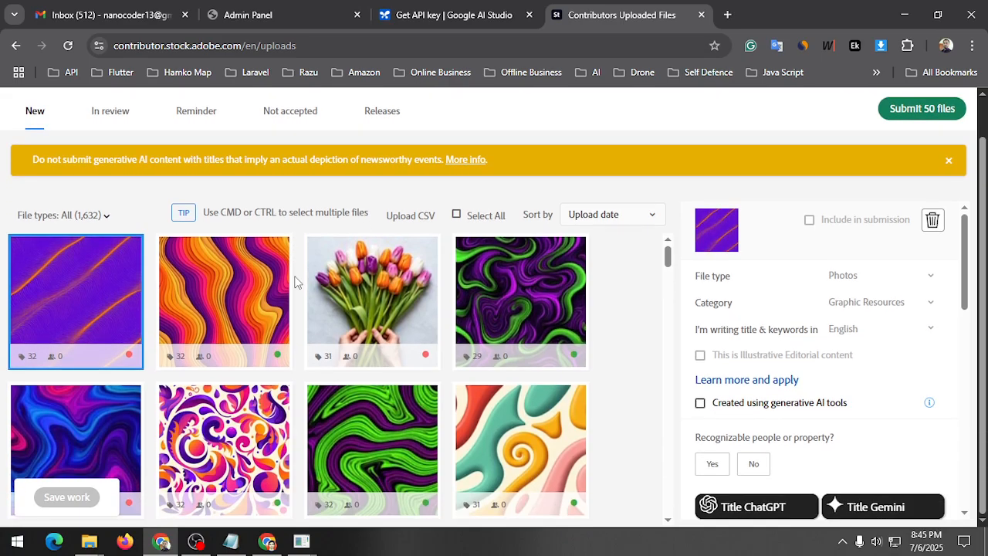
pyautogui.scroll(5, 344, 286)
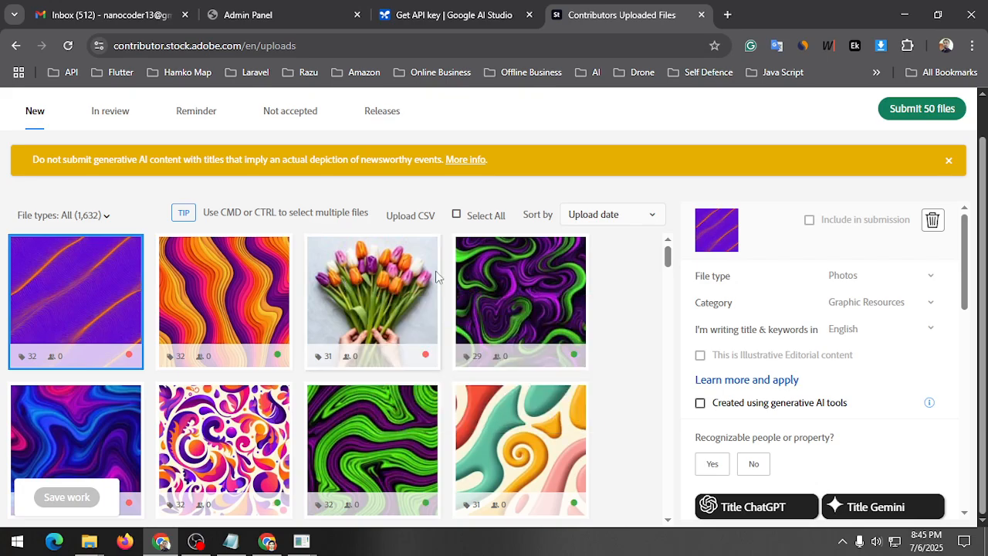
pyautogui.scroll(1, 379, 289)
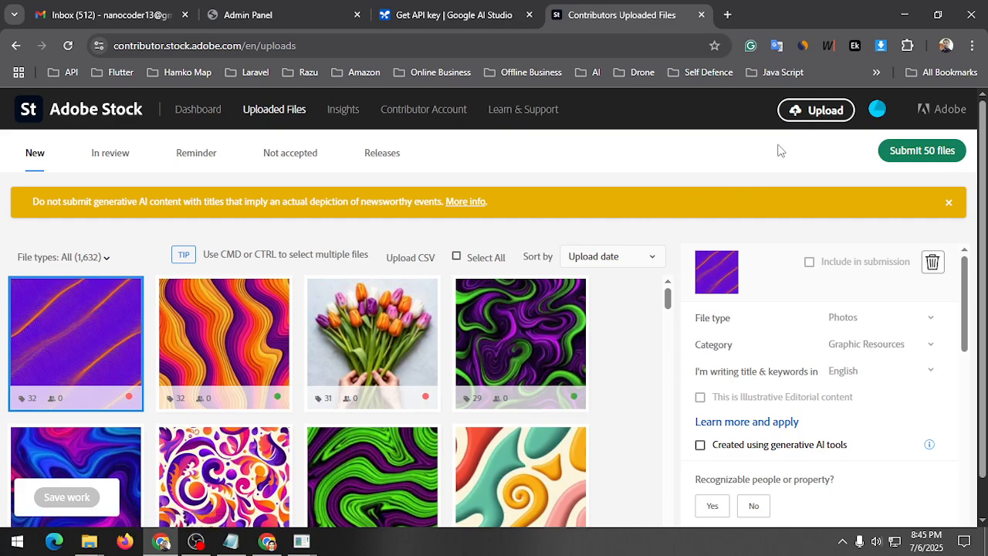
pyautogui.click(805, 115)
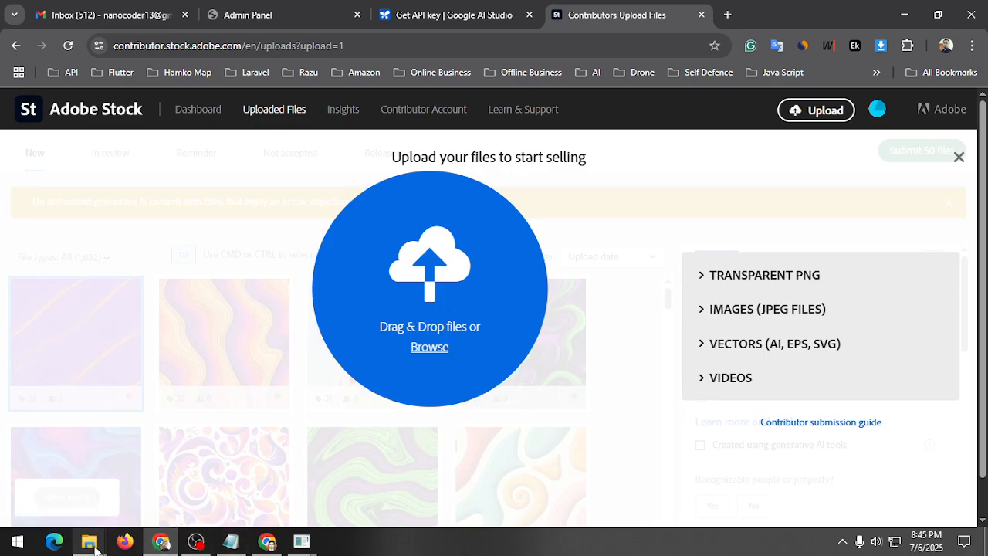
# Step: Upload the five images from businessman-points-to-a-glowing-downward-trend-graph through hands-knitting-a-red-brain-symbolizing-mental-clarity in the 04-07-2025 - grok folder inside OUTPUT
pyautogui.moveTo(95, 547)
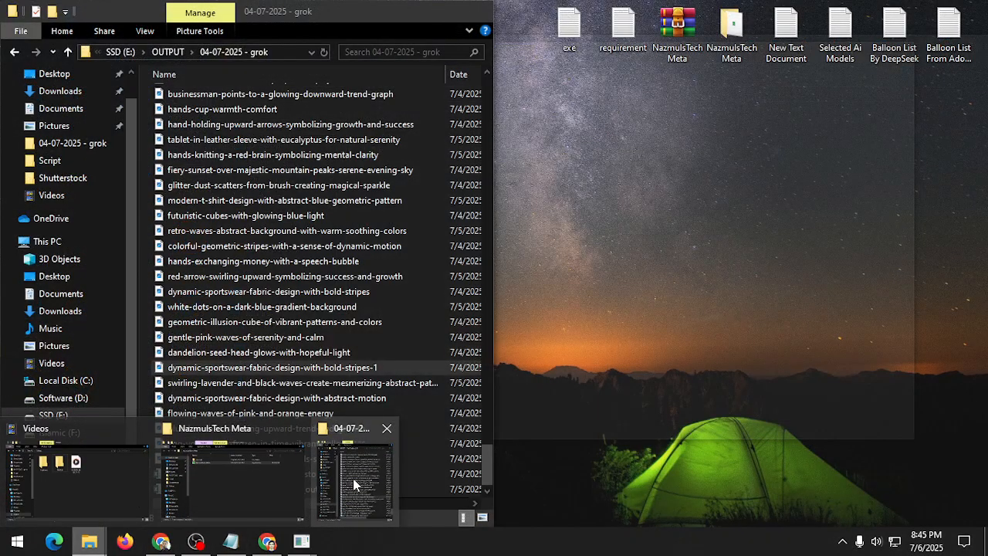
pyautogui.click(353, 484)
pyautogui.click(261, 101)
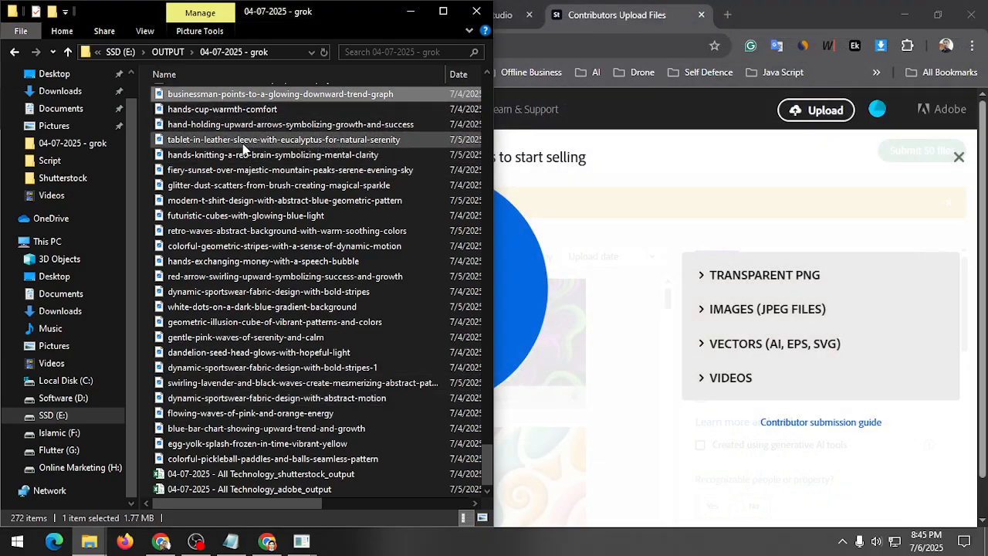
pyautogui.keyDown('shift'); pyautogui.click(239, 154); pyautogui.keyUp('shift')
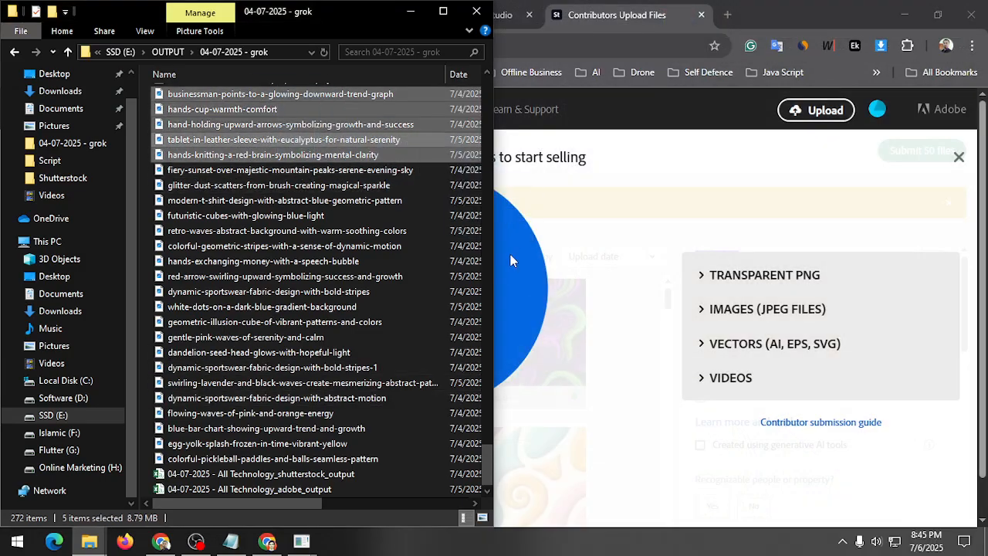
pyautogui.moveTo(510, 260); pyautogui.dragTo(537, 296)
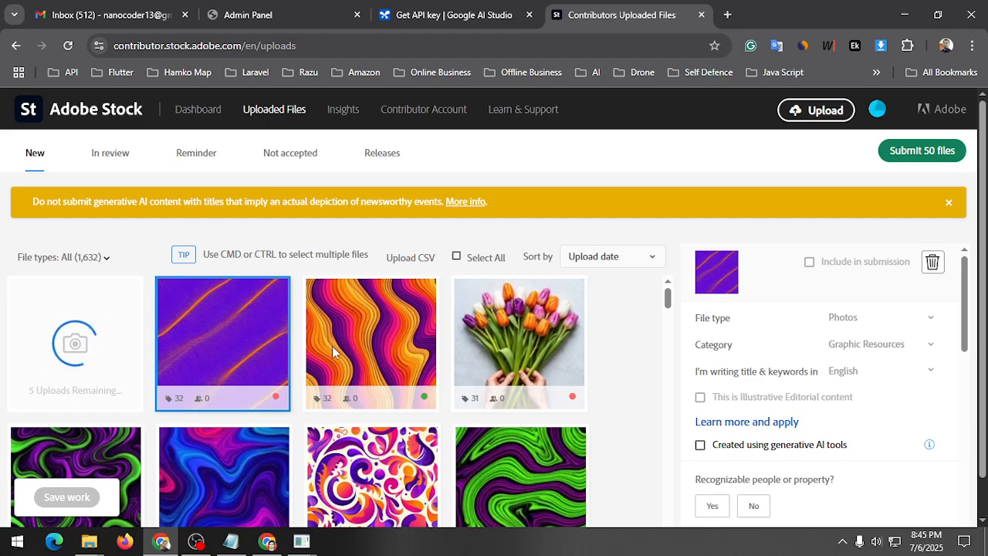
pyautogui.moveTo(345, 354)
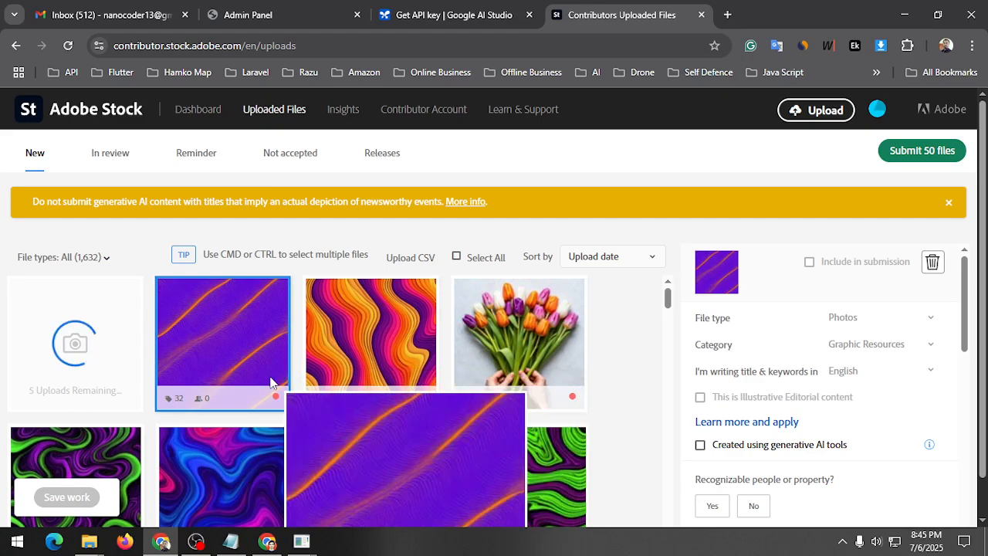
pyautogui.moveTo(376, 429)
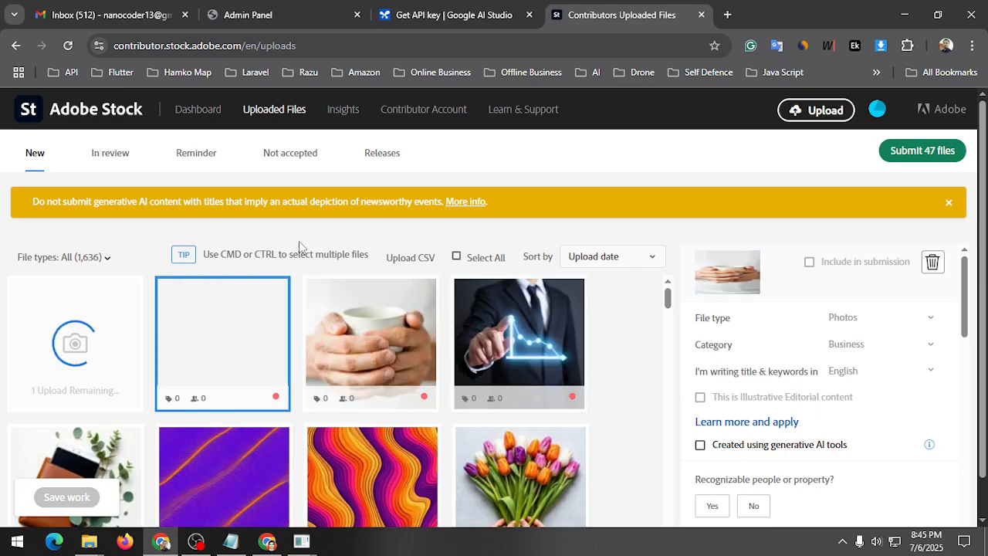
# Step: Look over the newly uploaded images and inspect the metadata fields of the businessman trend graph image
pyautogui.scroll(-1, 287, 323)
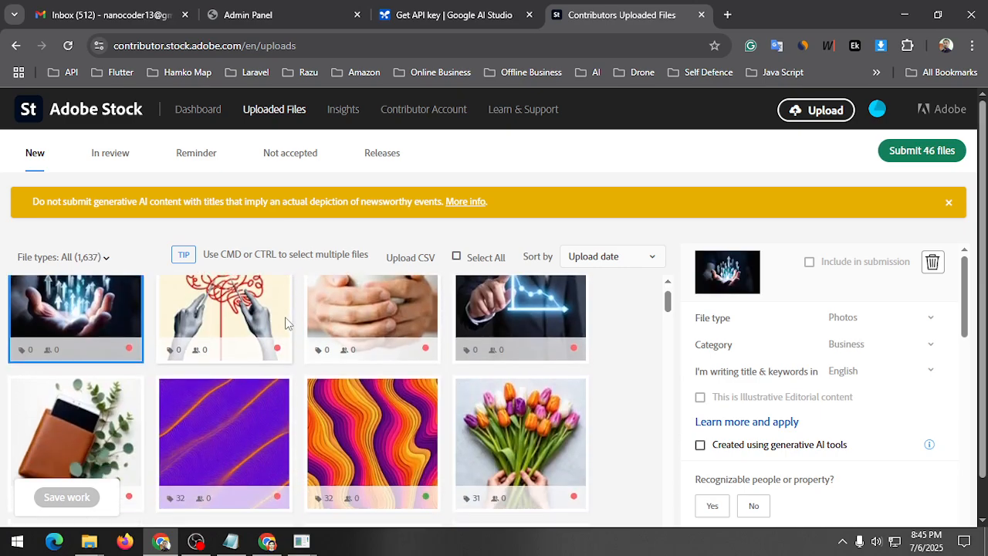
pyautogui.scroll(-1, 255, 353)
pyautogui.scroll(2, 255, 352)
pyautogui.click(503, 368)
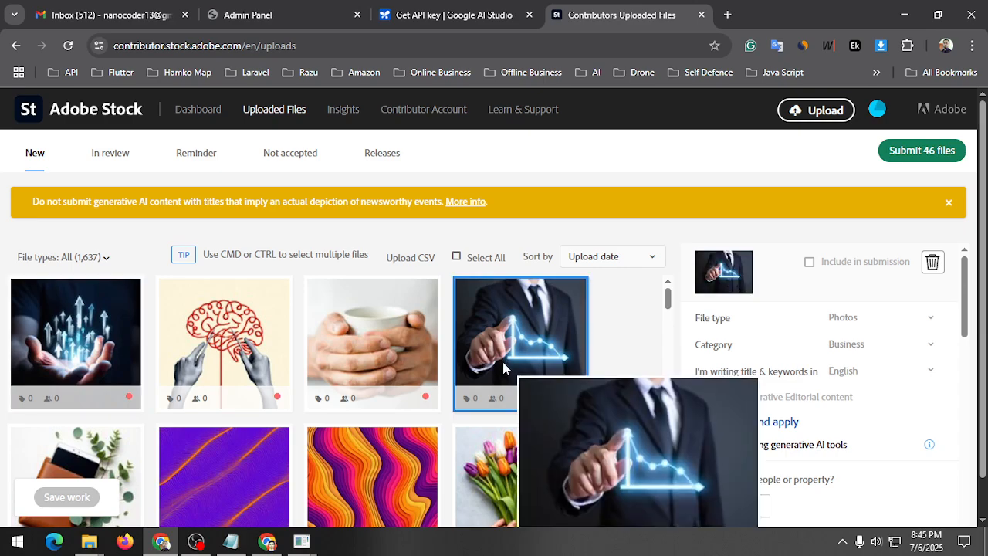
pyautogui.scroll(-3, 825, 398)
pyautogui.scroll(-3, 815, 428)
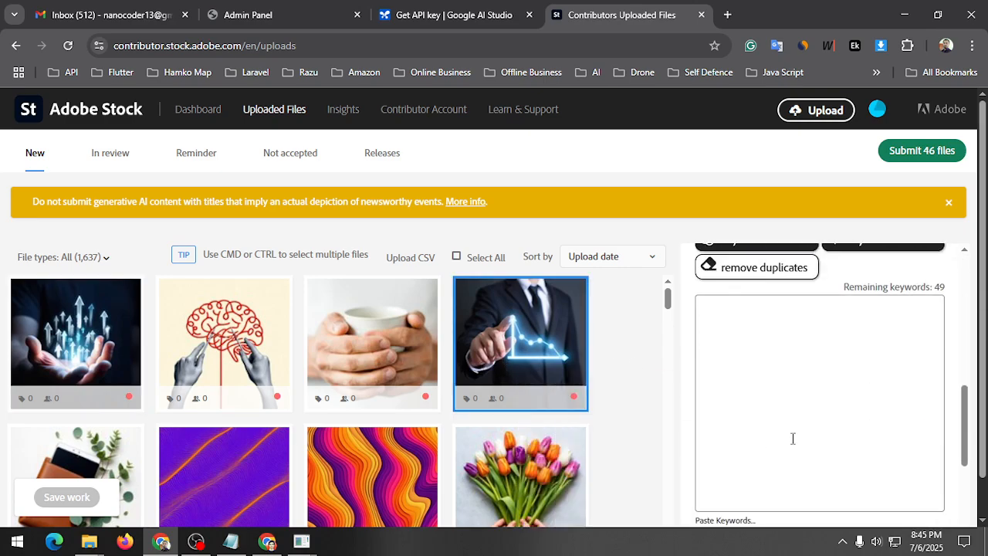
pyautogui.scroll(8, 791, 437)
# Step: Upload the 04-07-2025 - All Technology_adobe_output CSV from the 04-07-2025 - grok folder inside OUTPUT on SSD (E:) and refresh to view the changes
pyautogui.click(404, 260)
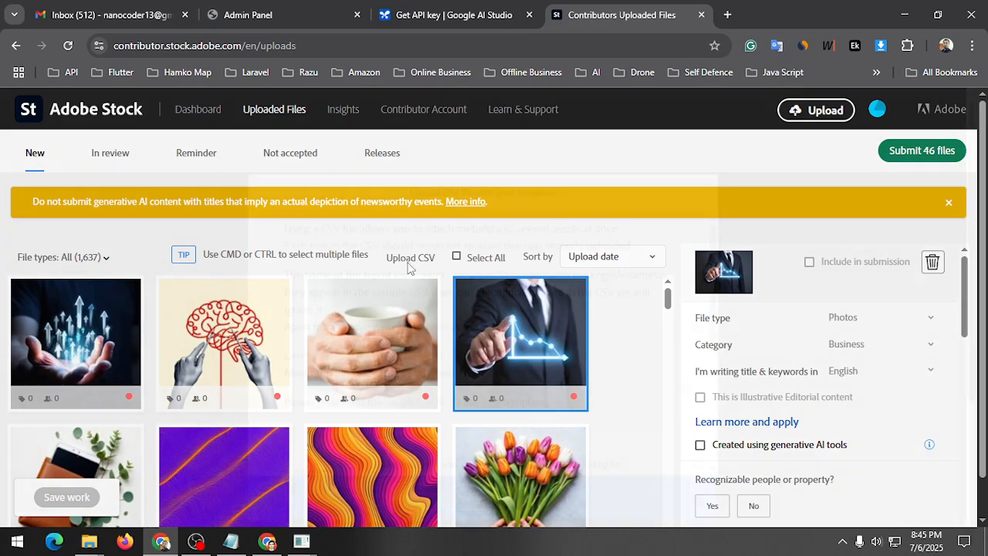
pyautogui.scroll(-5, 369, 344)
pyautogui.click(347, 450)
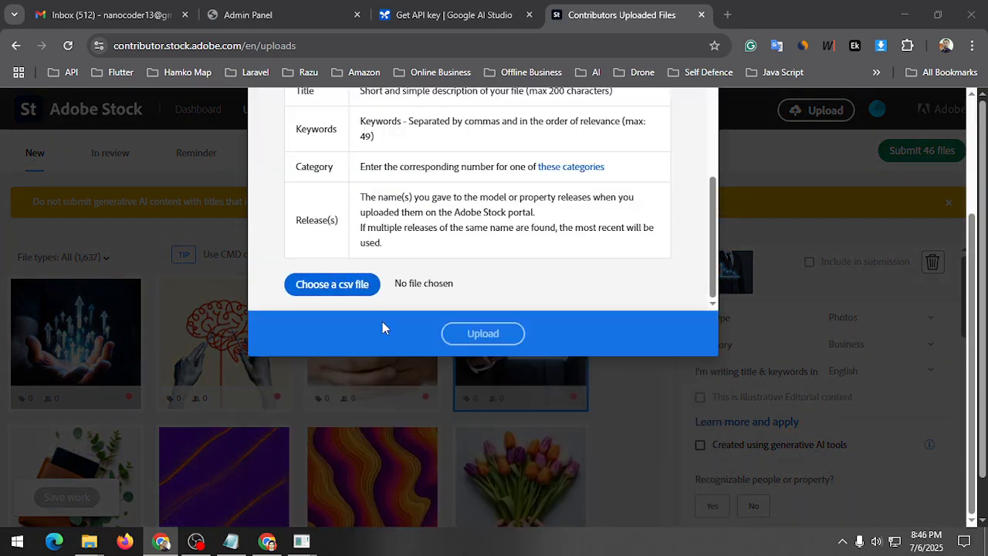
pyautogui.scroll(-2, 87, 207)
pyautogui.scroll(-2, 87, 207)
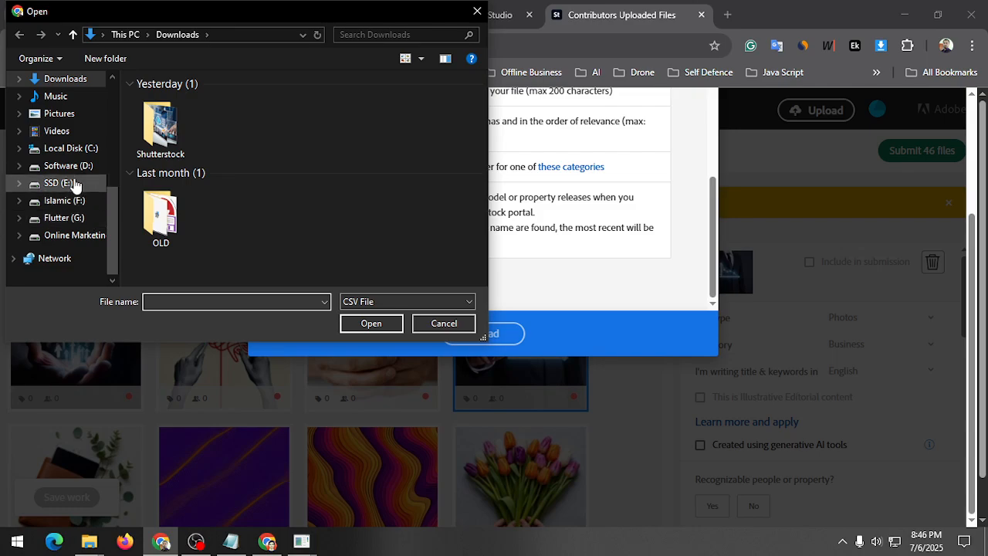
pyautogui.click(77, 183)
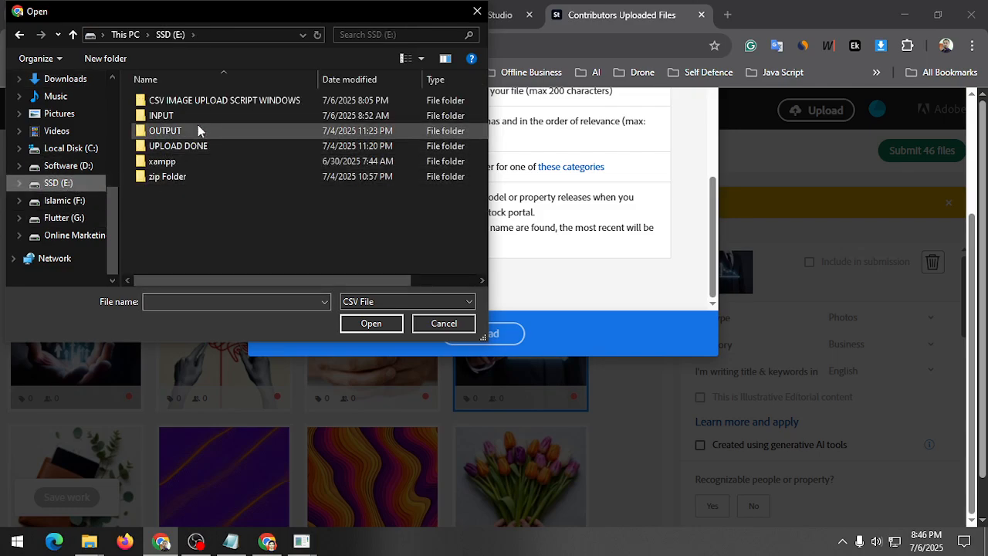
pyautogui.doubleClick(198, 130)
pyautogui.doubleClick(179, 142)
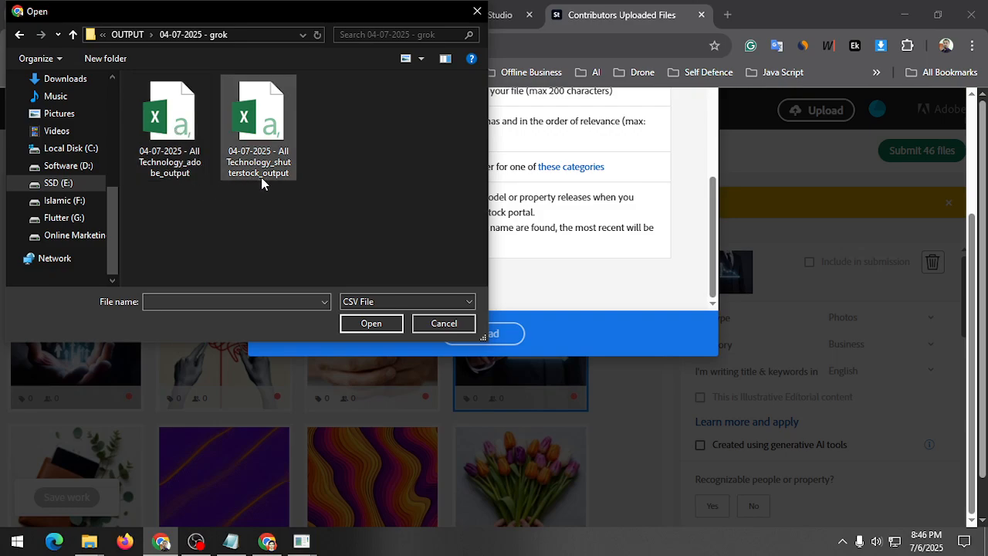
pyautogui.doubleClick(171, 158)
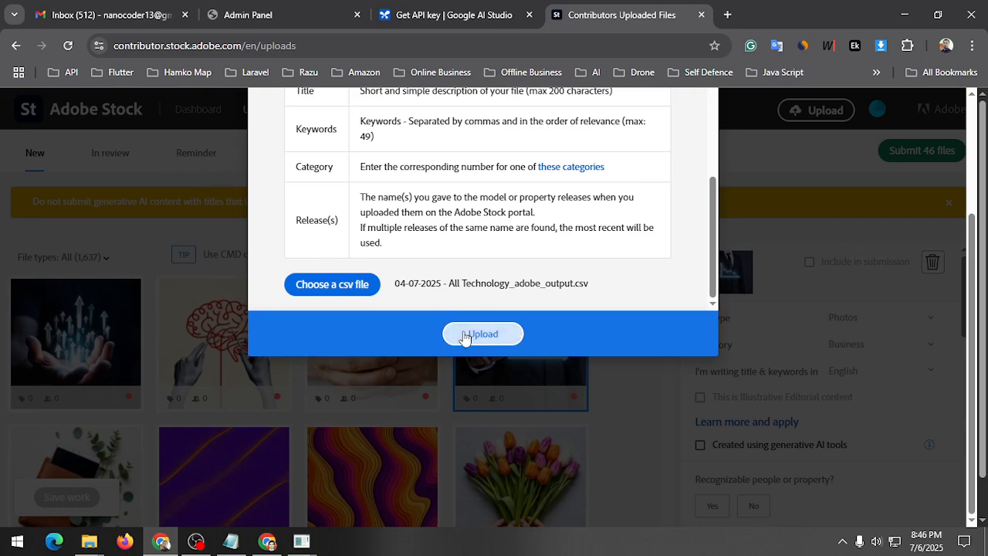
pyautogui.click(464, 337)
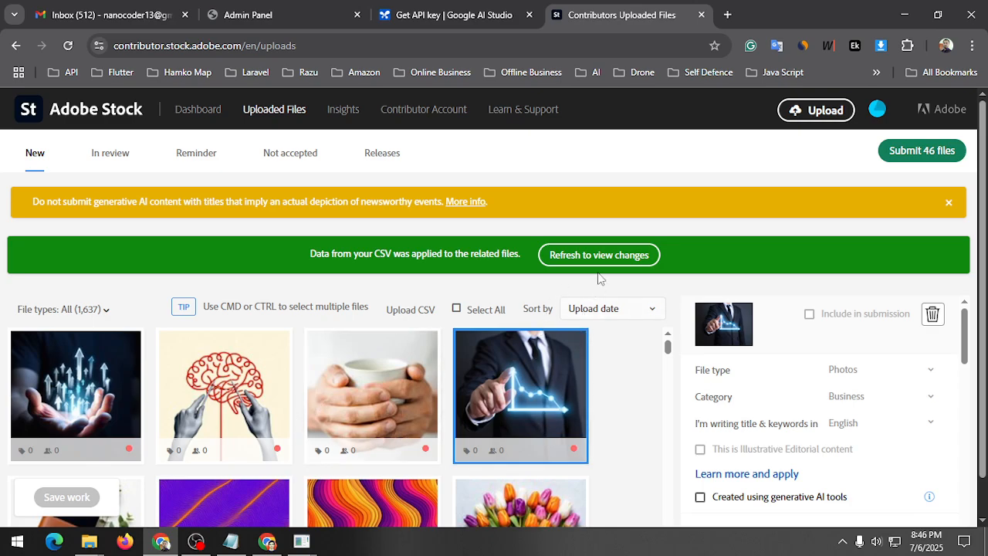
pyautogui.click(601, 258)
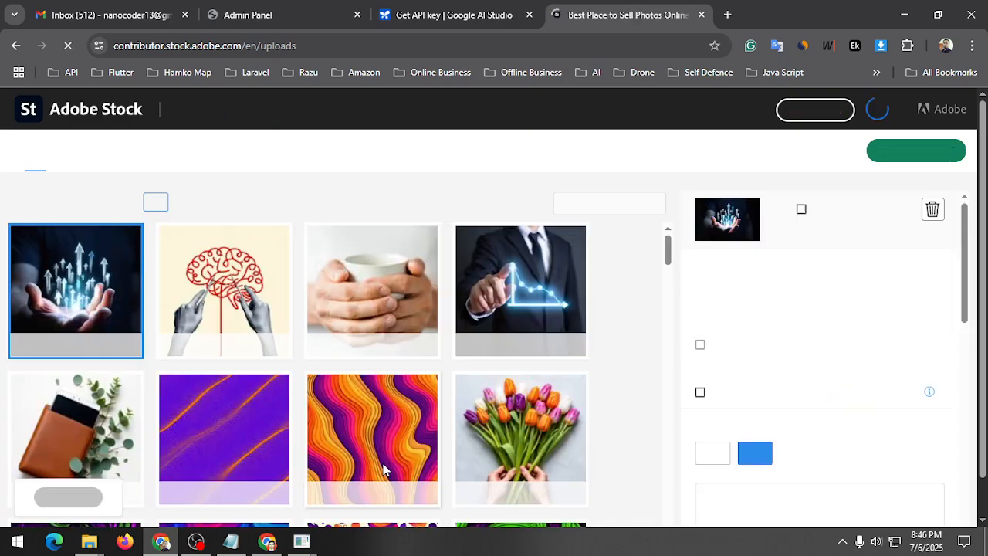
# Step: Check the uploaded thumbnails, then examine the title and keywords of the businessman trend graph image
pyautogui.scroll(-2, 123, 373)
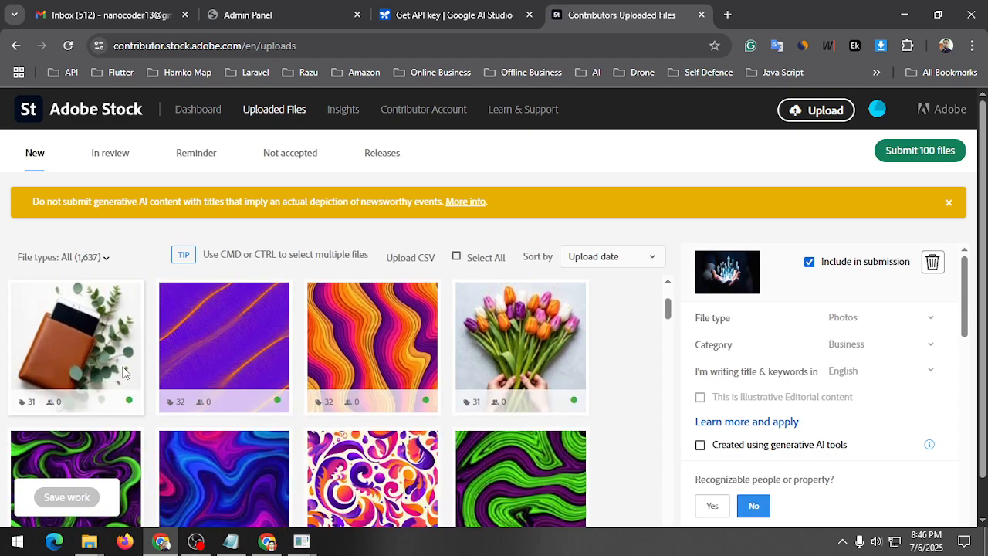
pyautogui.scroll(2, 124, 373)
pyautogui.click(400, 354)
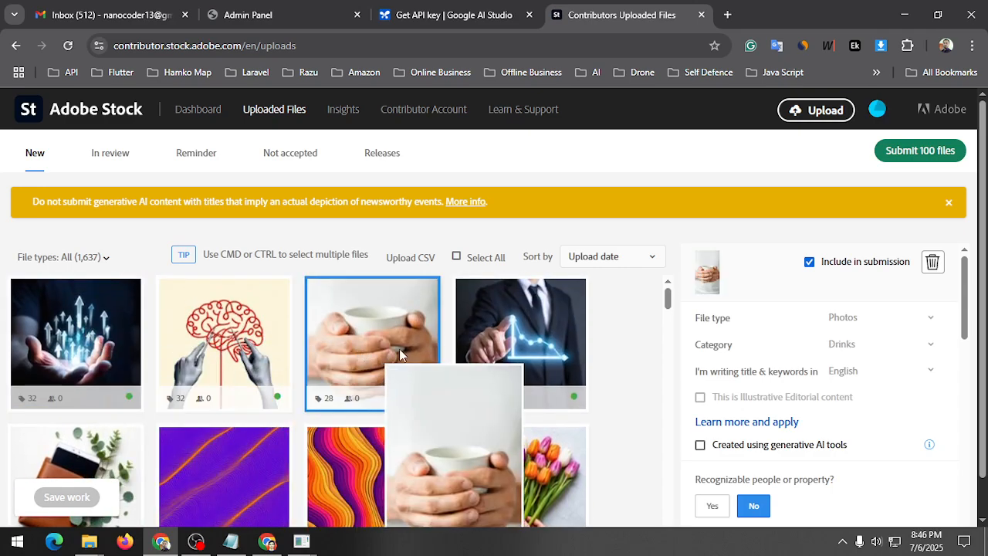
pyautogui.click(549, 349)
pyautogui.scroll(-5, 802, 408)
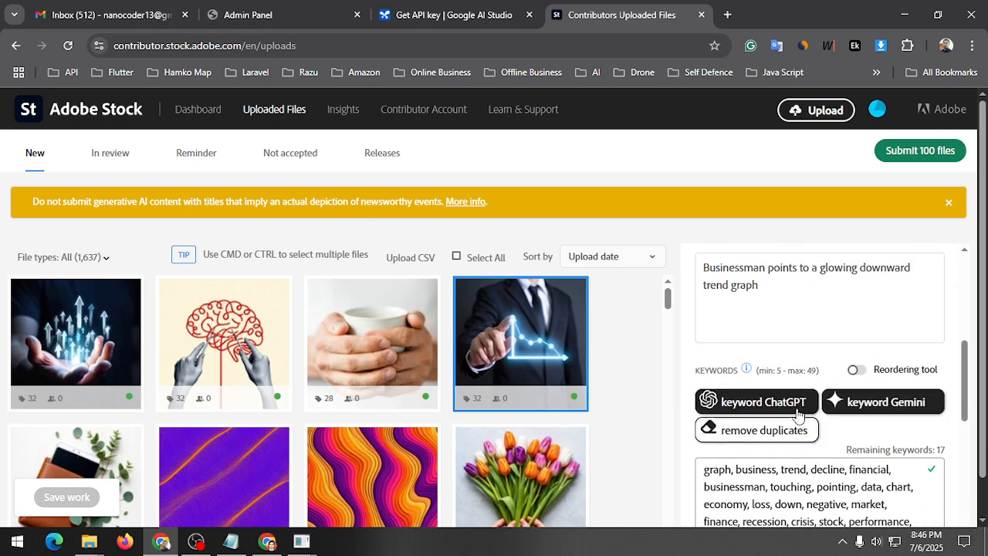
pyautogui.scroll(2, 799, 415)
pyautogui.scroll(-3, 793, 419)
pyautogui.click(787, 414)
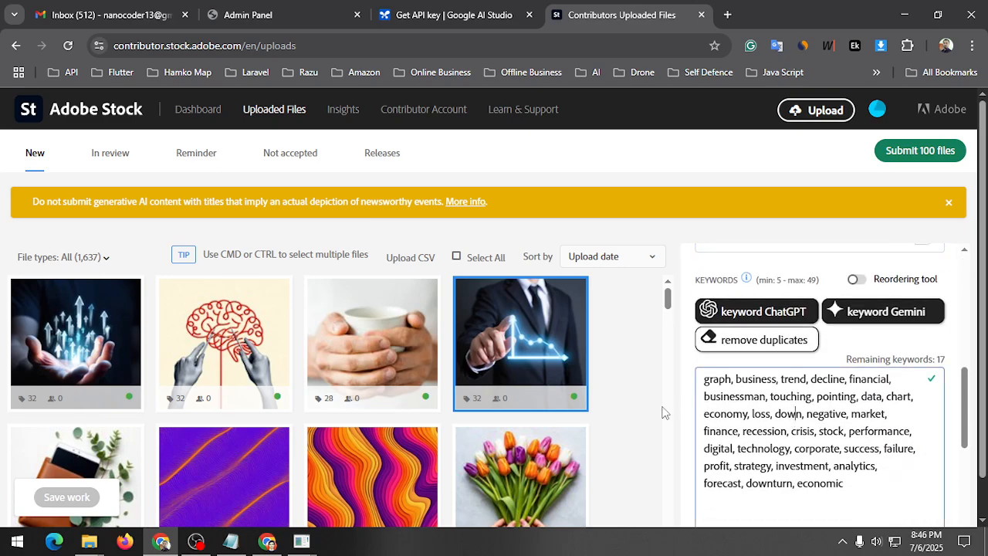
# Step: Review the metadata of the cup, brain and glowing arrows images, then the title and keywords of the leather sleeve image
pyautogui.click(405, 349)
pyautogui.click(264, 347)
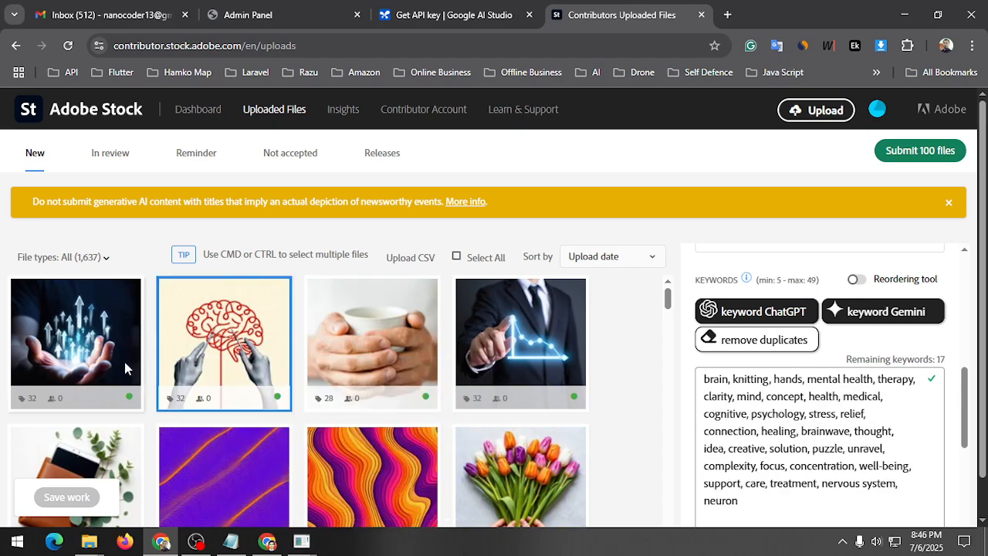
pyautogui.click(125, 368)
pyautogui.click(127, 463)
pyautogui.scroll(3, 800, 395)
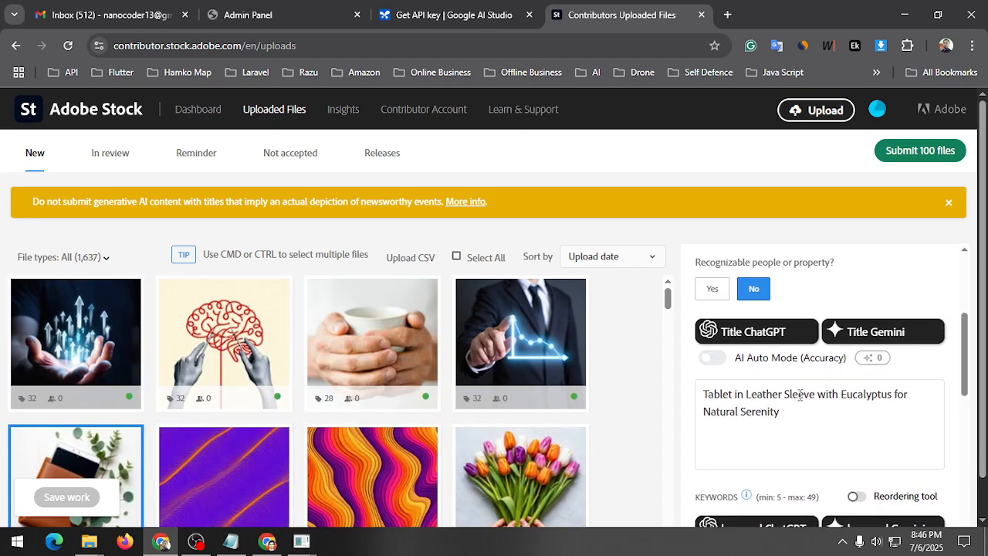
pyautogui.scroll(-2, 800, 394)
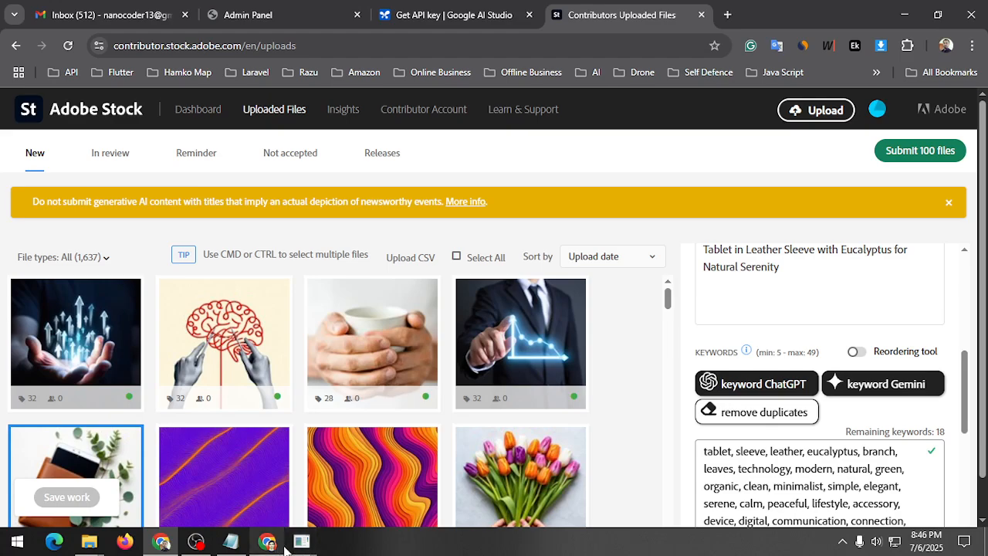
# Step: Switch to the NazmulsTech Meta Image Toolkit Suite and resize and reposition its window so the whole Meta Generator is visible
pyautogui.moveTo(303, 543)
pyautogui.click(302, 493)
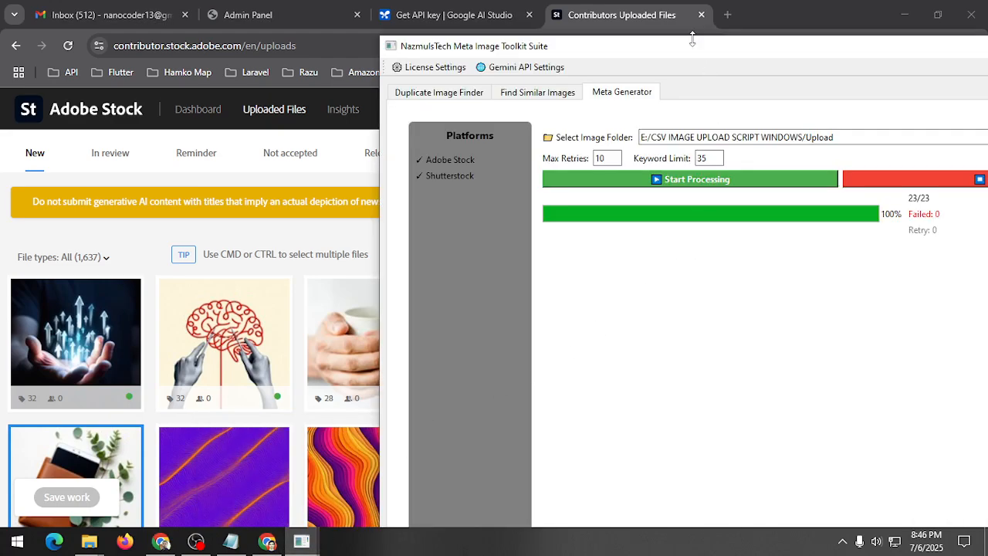
pyautogui.moveTo(743, 48); pyautogui.dragTo(437, 17)
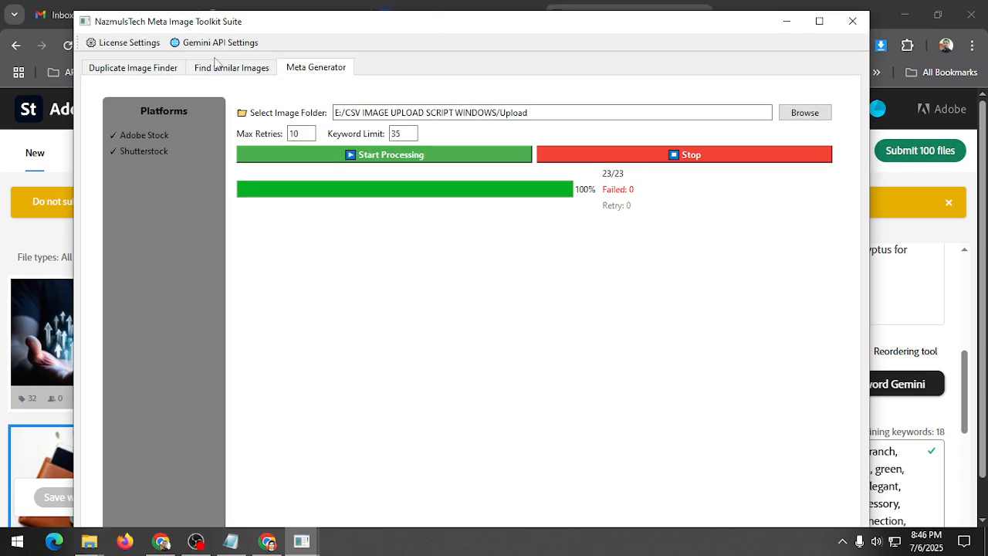
pyautogui.moveTo(77, 9); pyautogui.dragTo(190, 114)
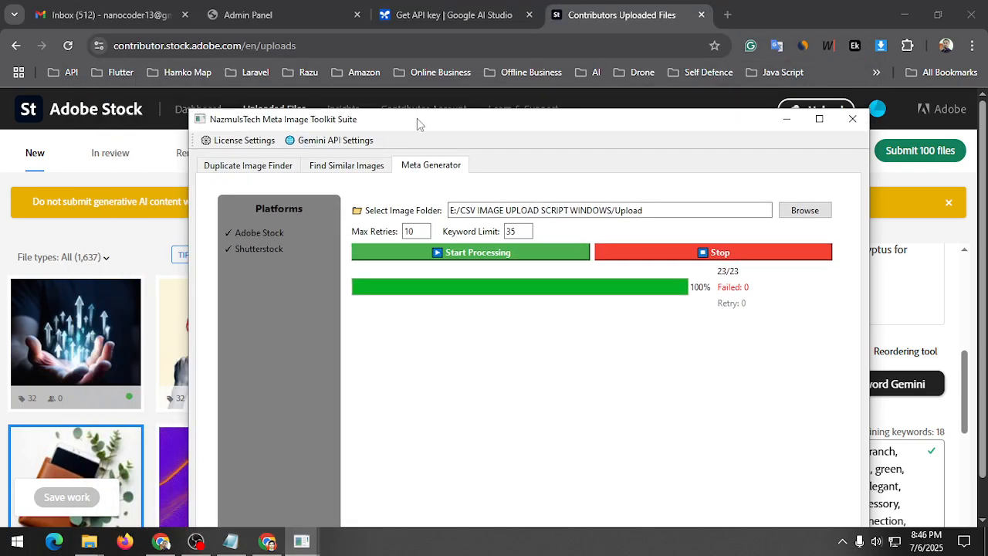
pyautogui.moveTo(416, 118); pyautogui.dragTo(395, 27)
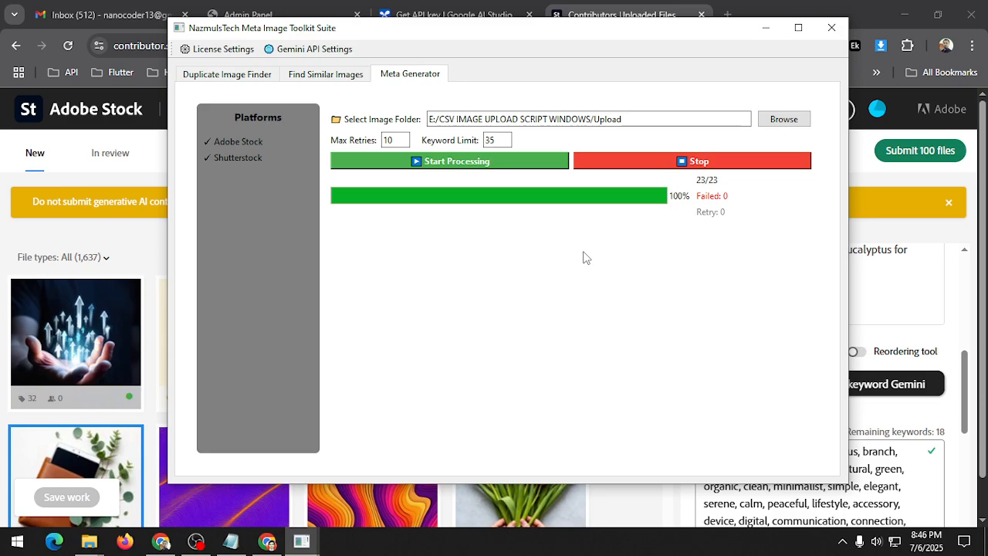